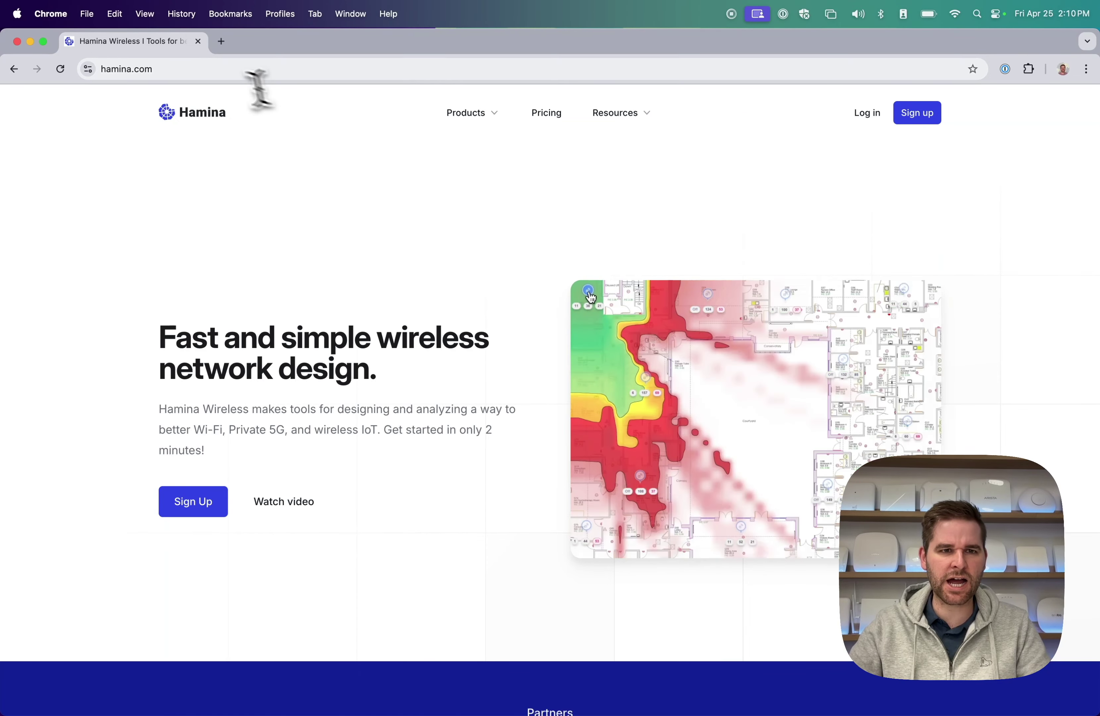
Start a new Hamina account and choose the EU instance for it.
click(221, 69)
click(825, 215)
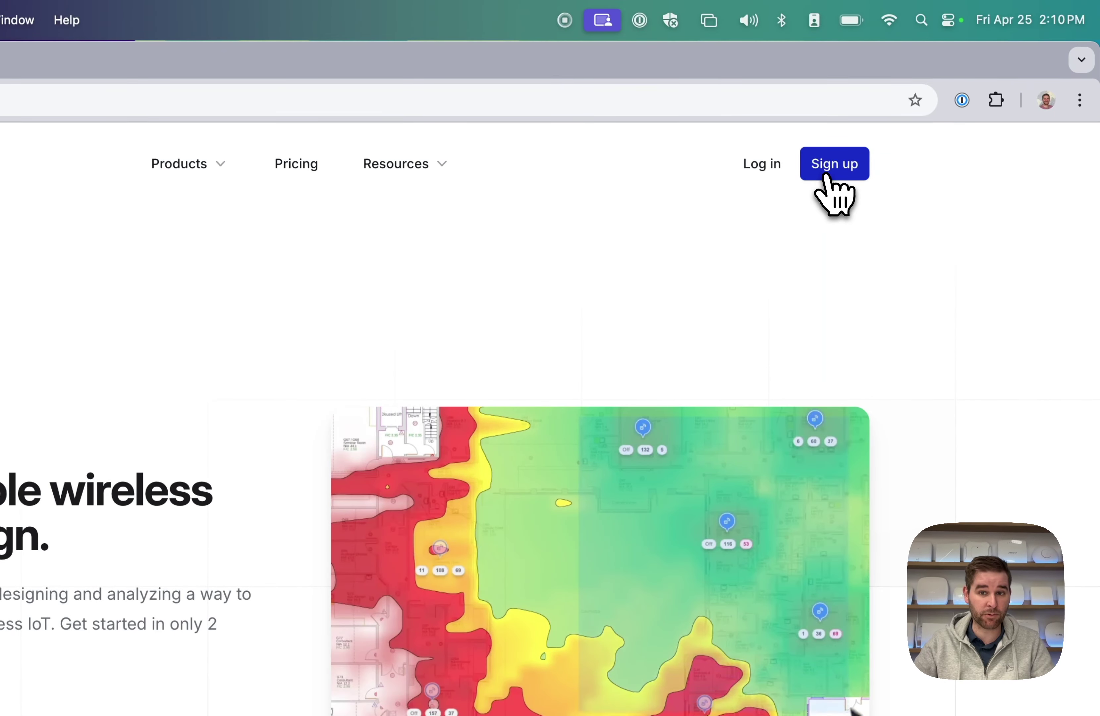
click(825, 175)
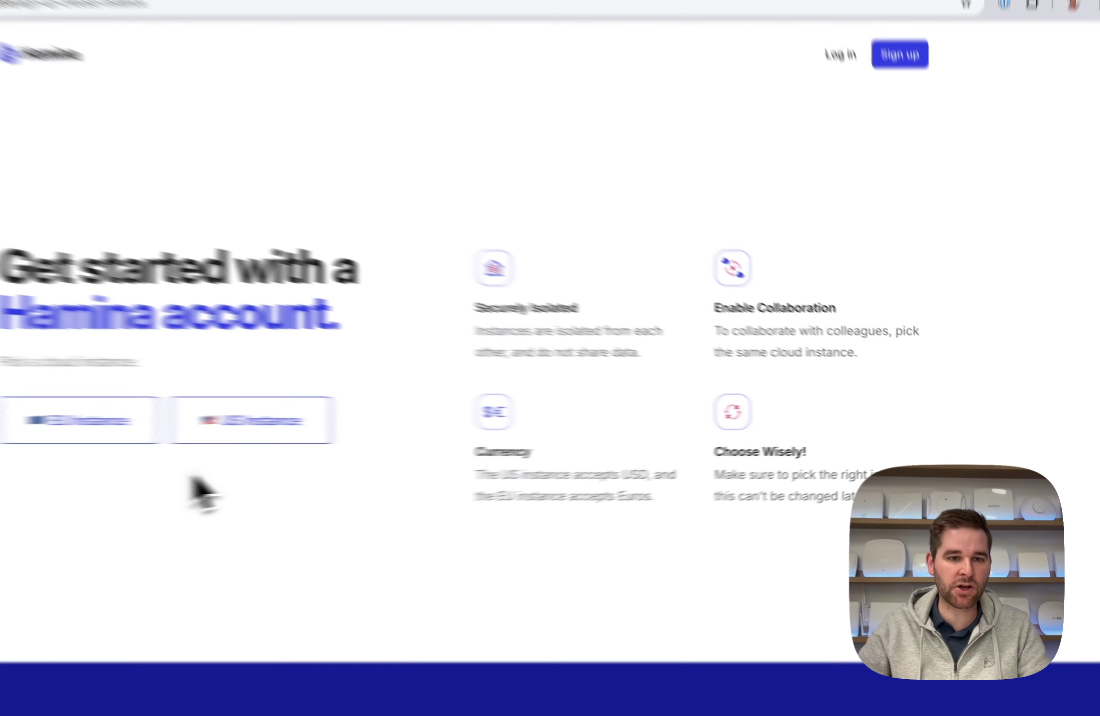
click(214, 426)
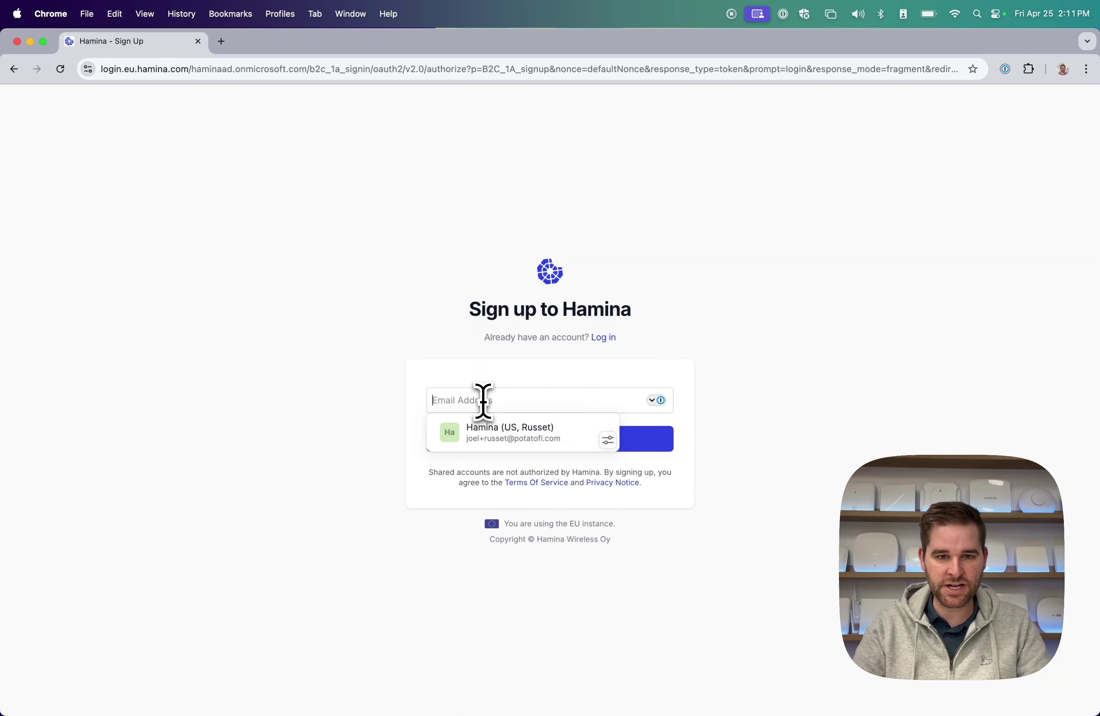
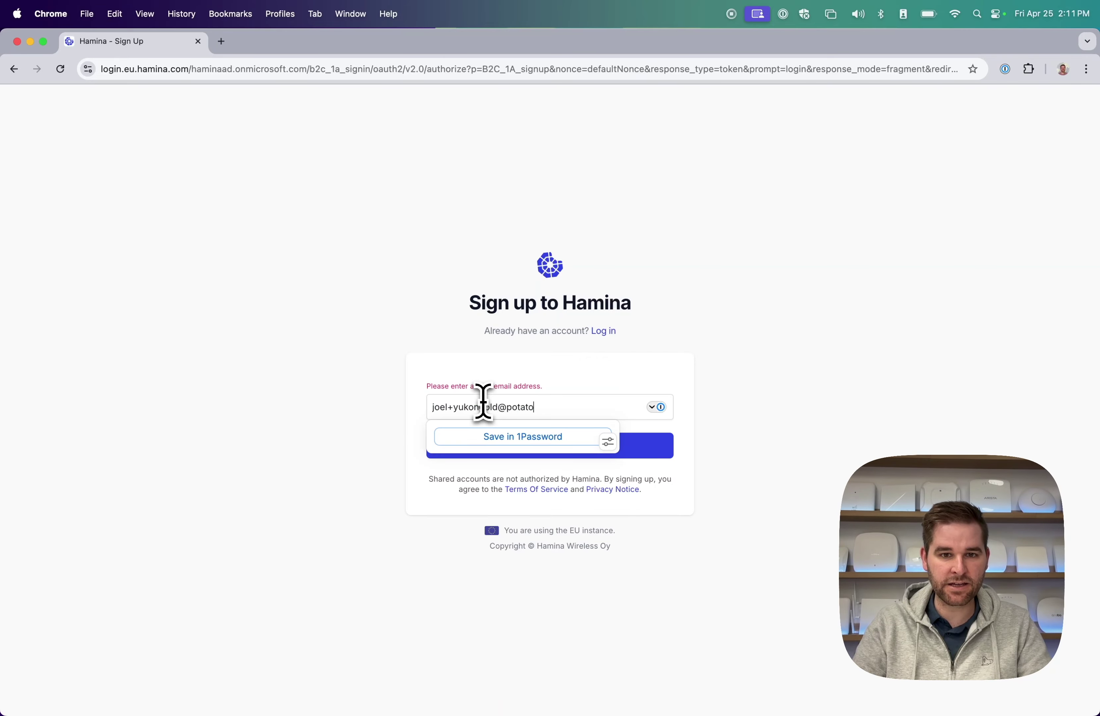
Enter the sign-up e-mail address, request a verification code, and verify the e-mailed code.
click(720, 437)
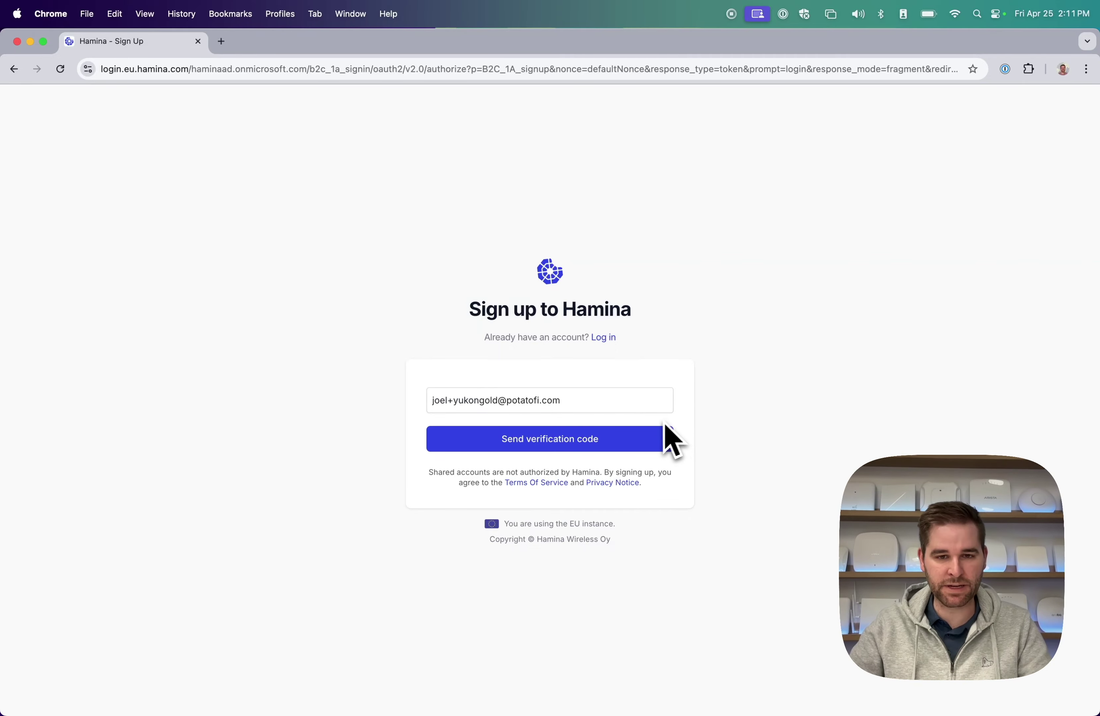
click(564, 445)
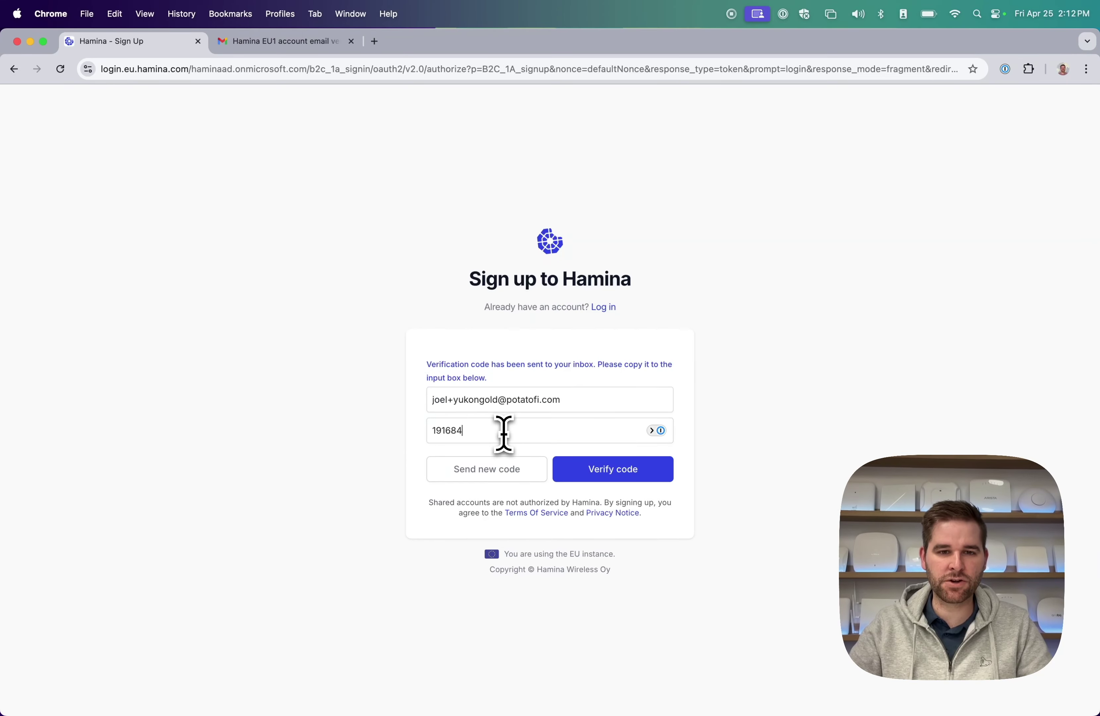
click(599, 472)
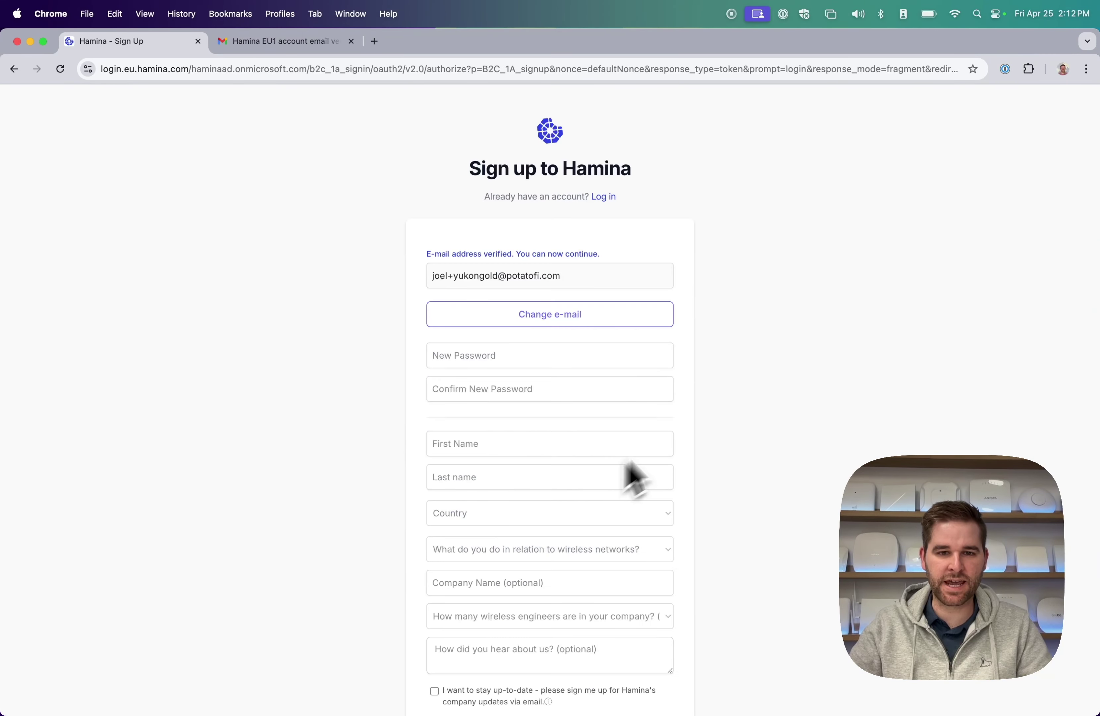
Fill both password fields with a generated password and enter the first and last name.
click(560, 356)
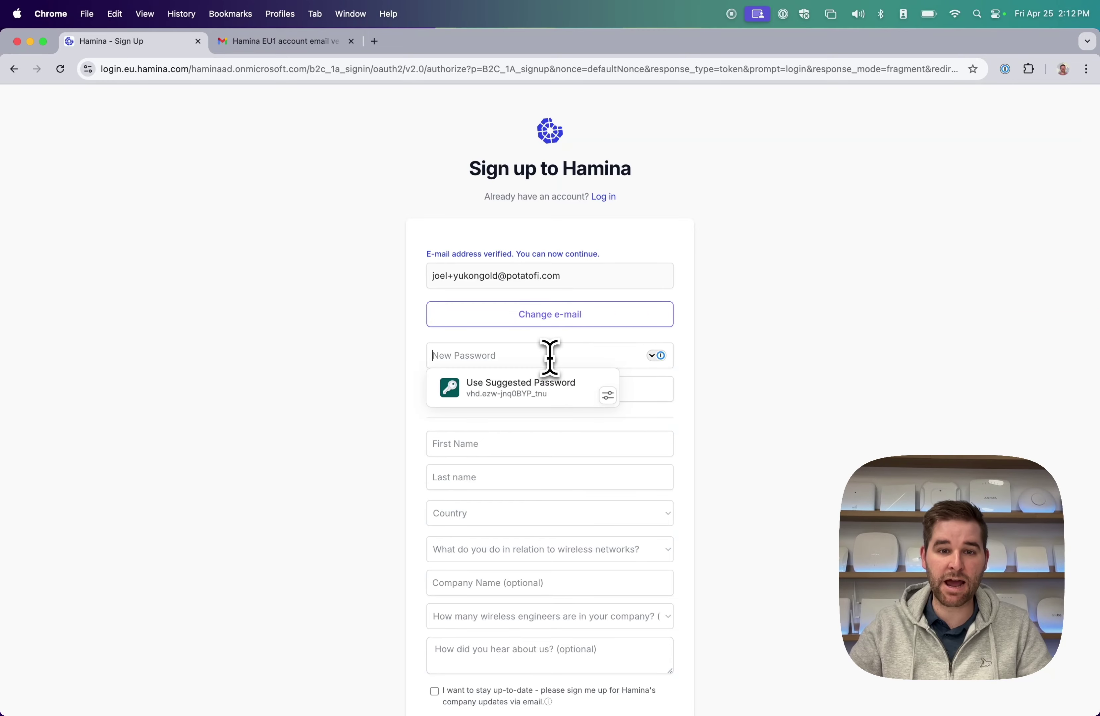
click(518, 395)
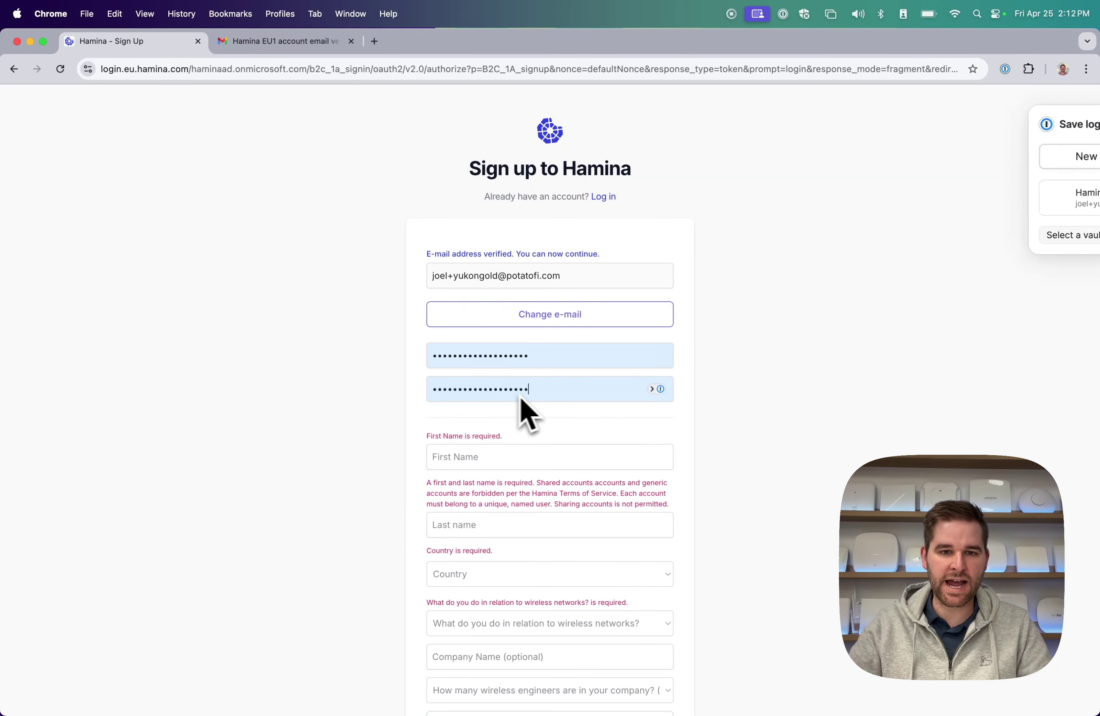
scroll(652, 442, down, 2)
click(1060, 124)
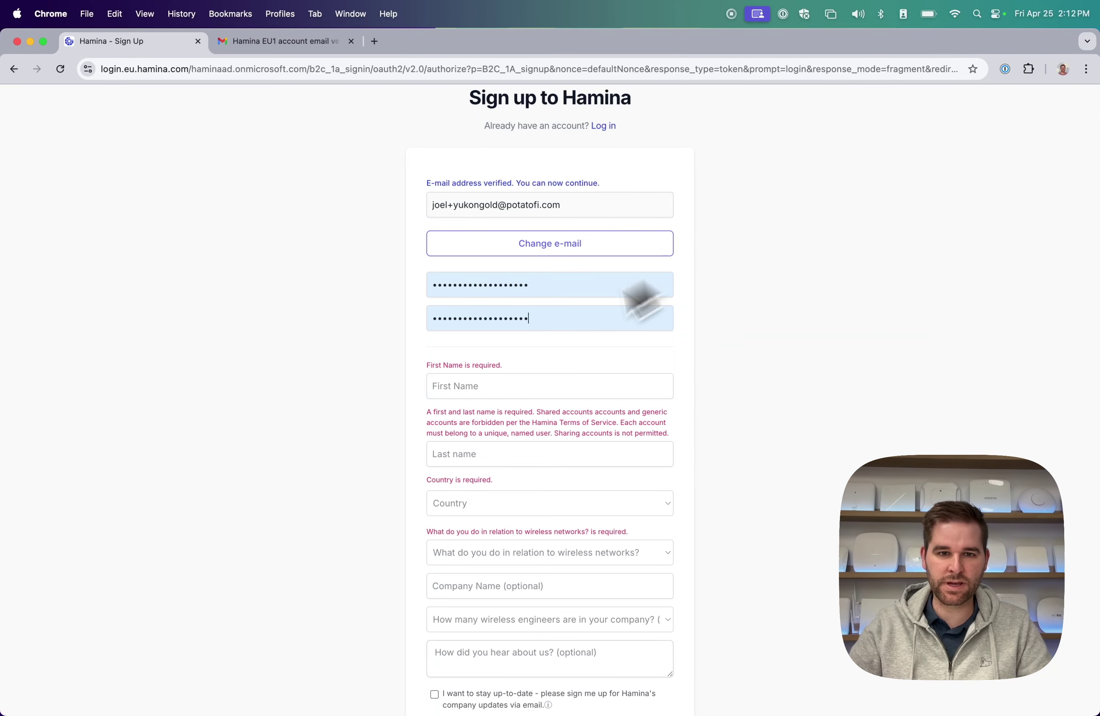
click(506, 379)
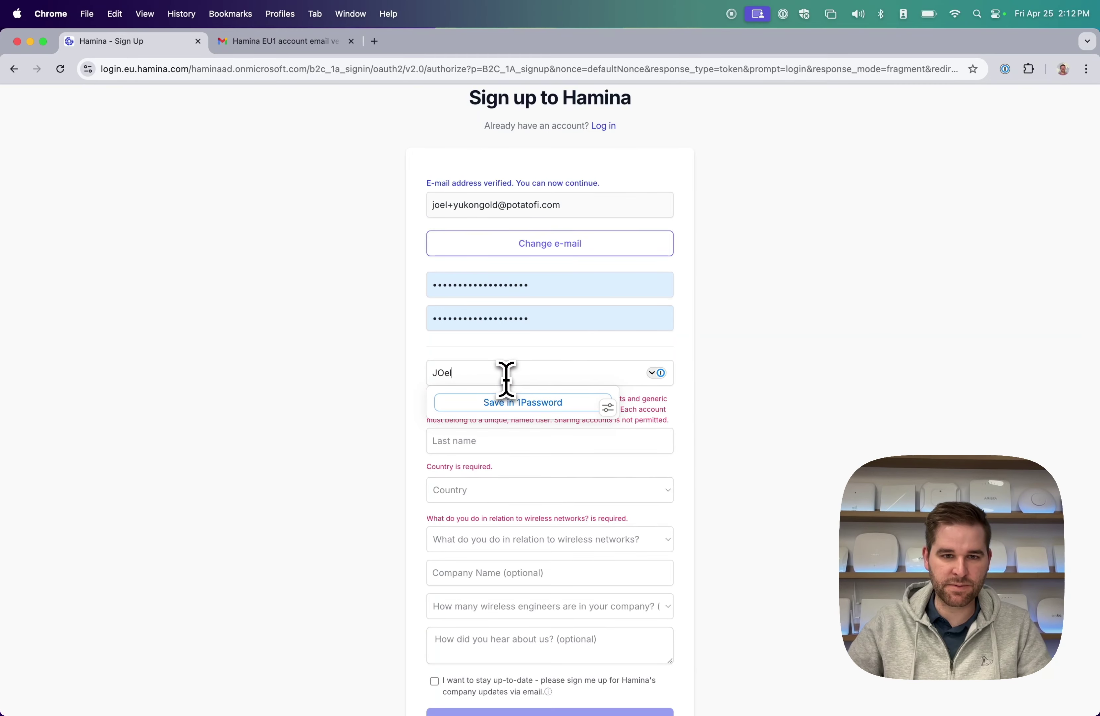
click(483, 449)
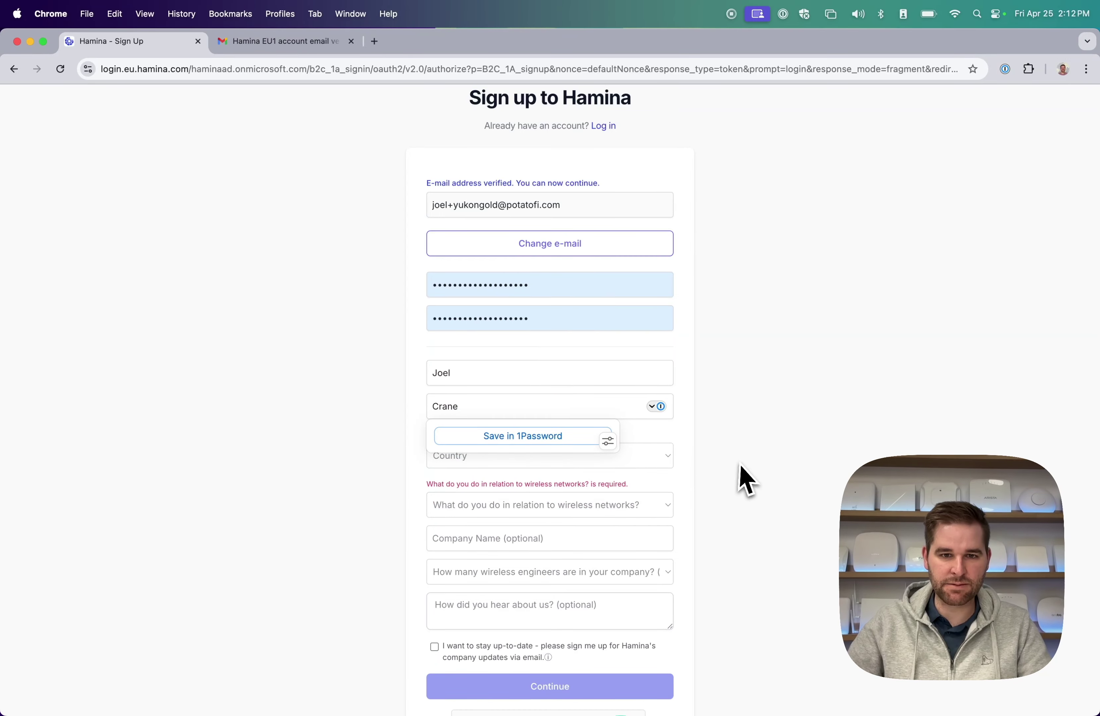
Set country to Finland, role to IT management / Network owner, and wireless engineers to 1.
click(543, 465)
scroll(545, 467, down, 5)
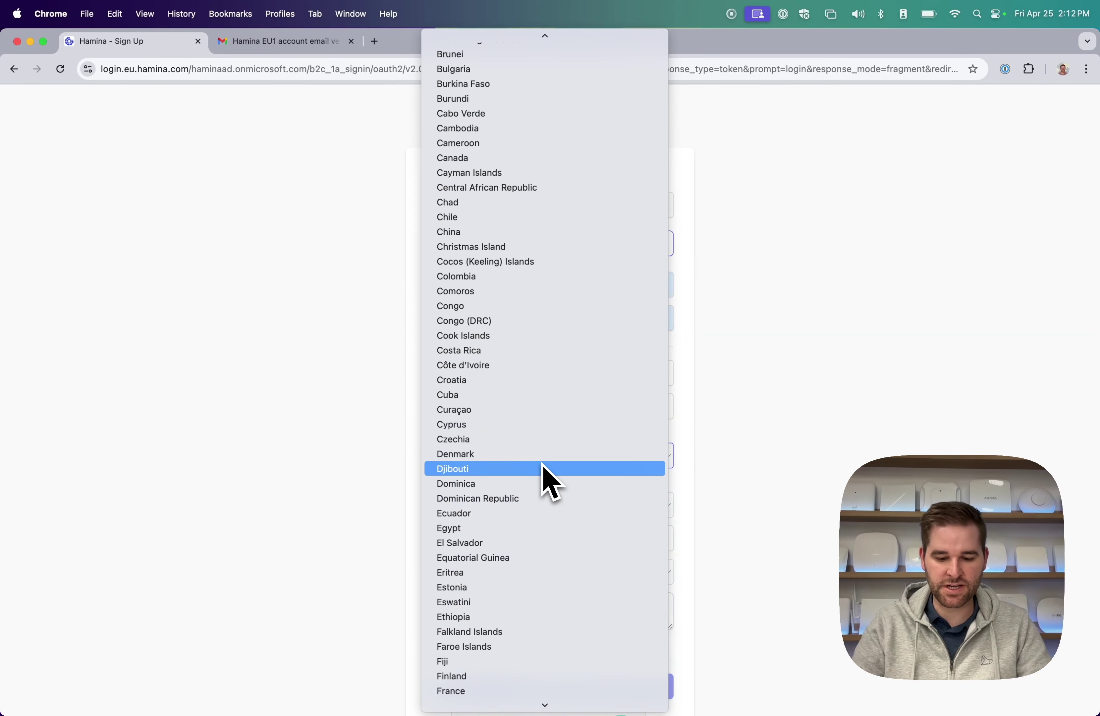
text(fr)
click(462, 677)
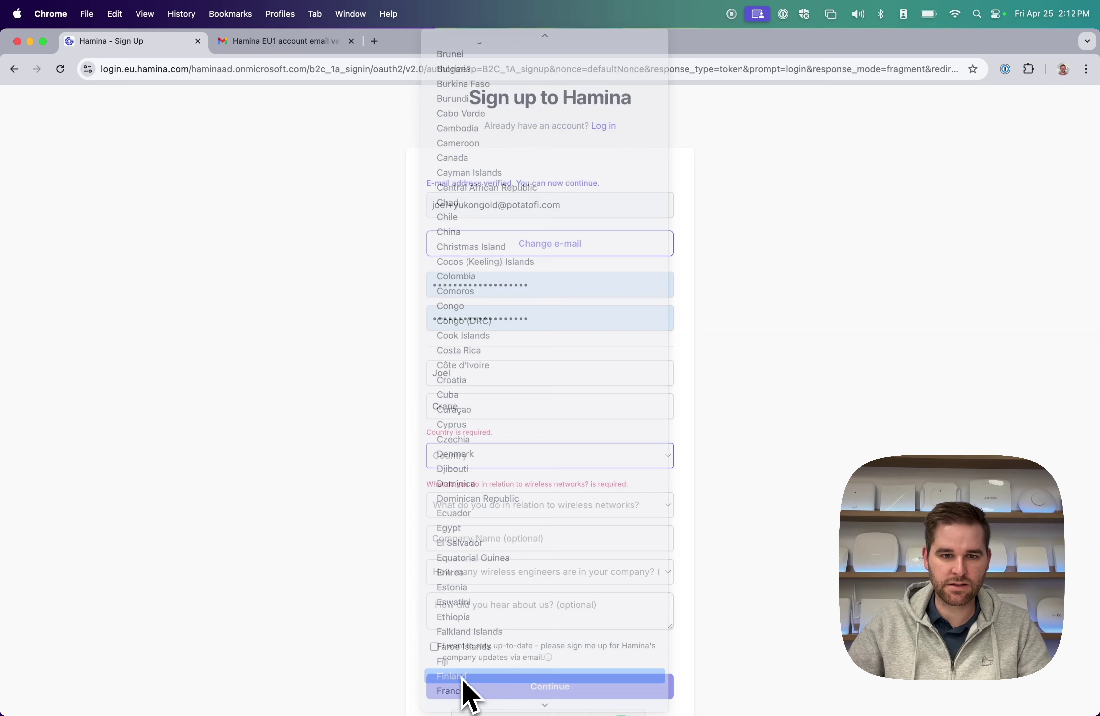
scroll(524, 525, down, 3)
click(520, 419)
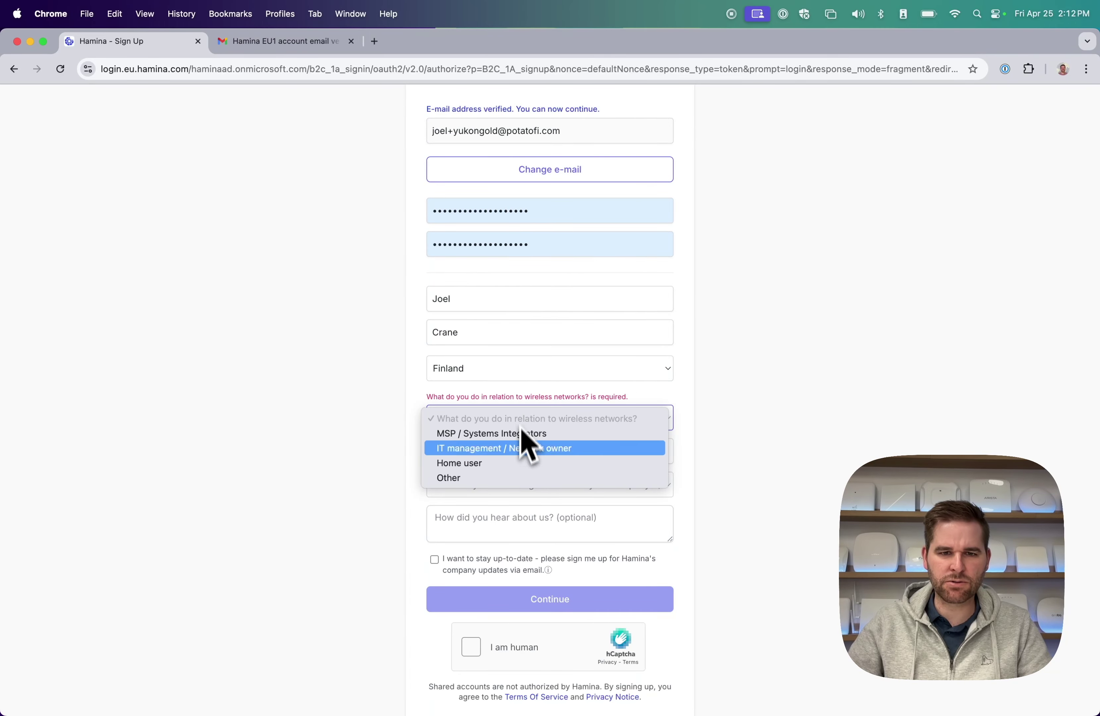
click(497, 452)
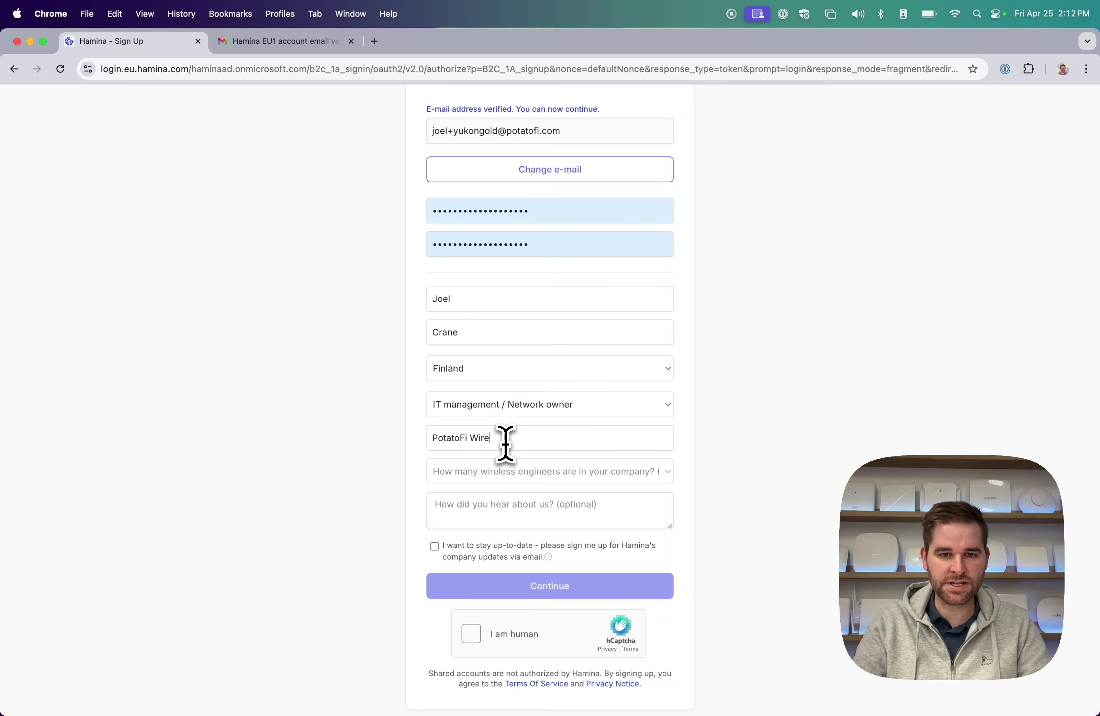
click(555, 478)
click(613, 502)
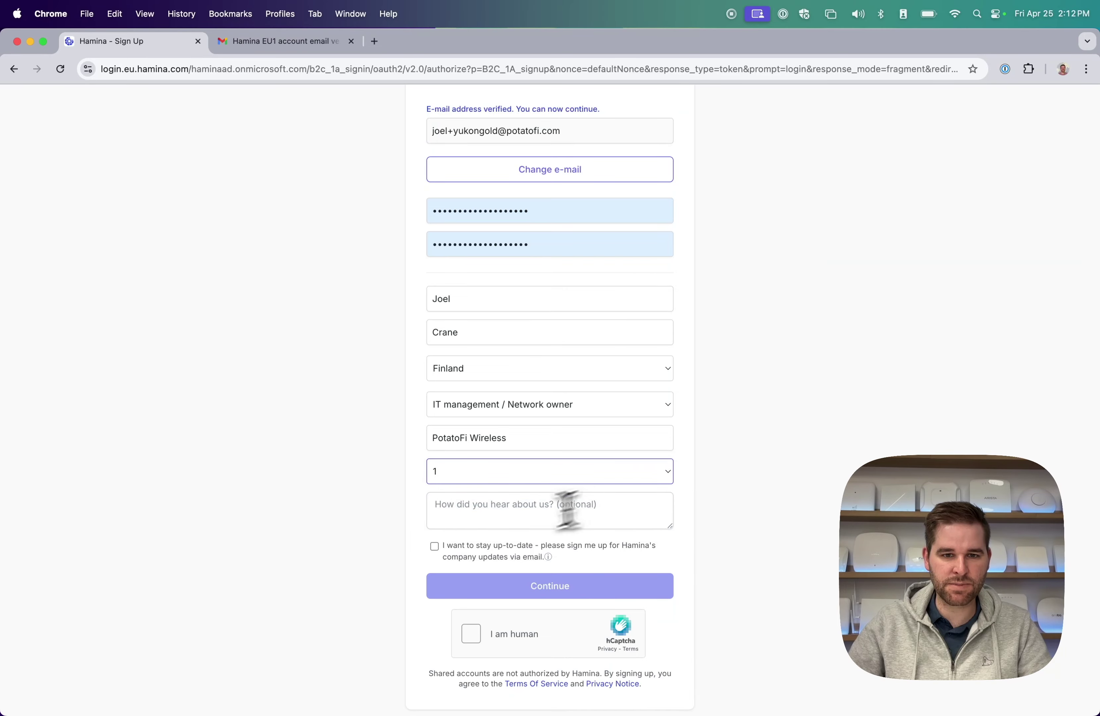
Answer the referral question with 'I work at Hamina.', pass the captcha, and submit.
click(513, 520)
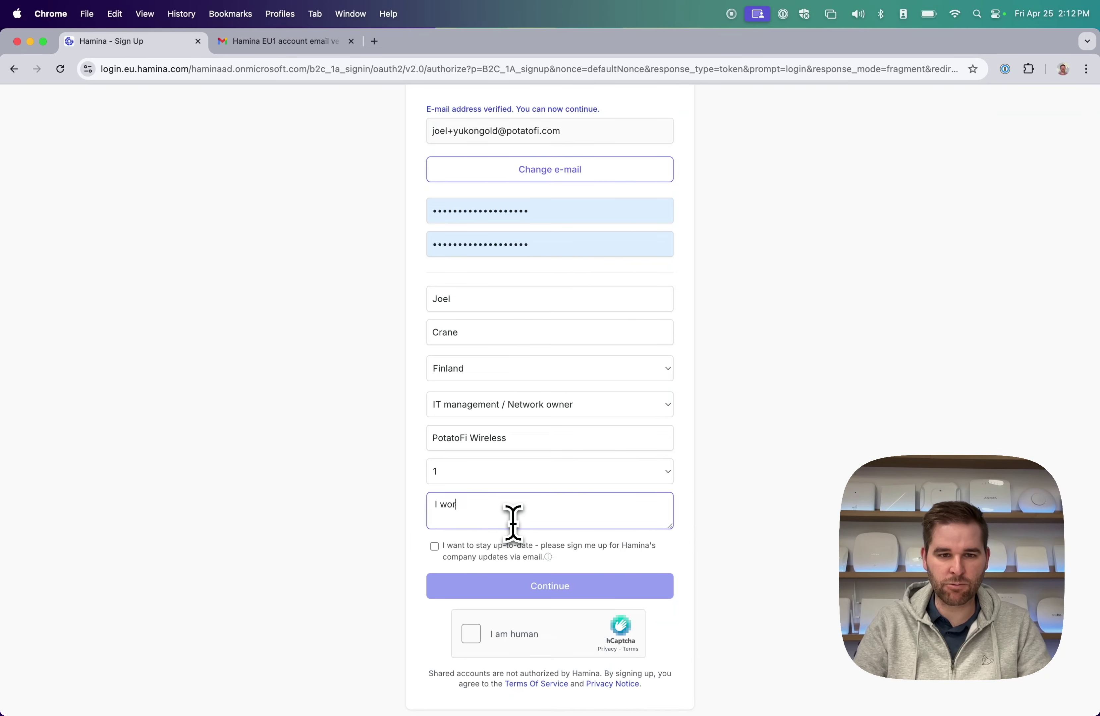
text(I work at Hamina.)
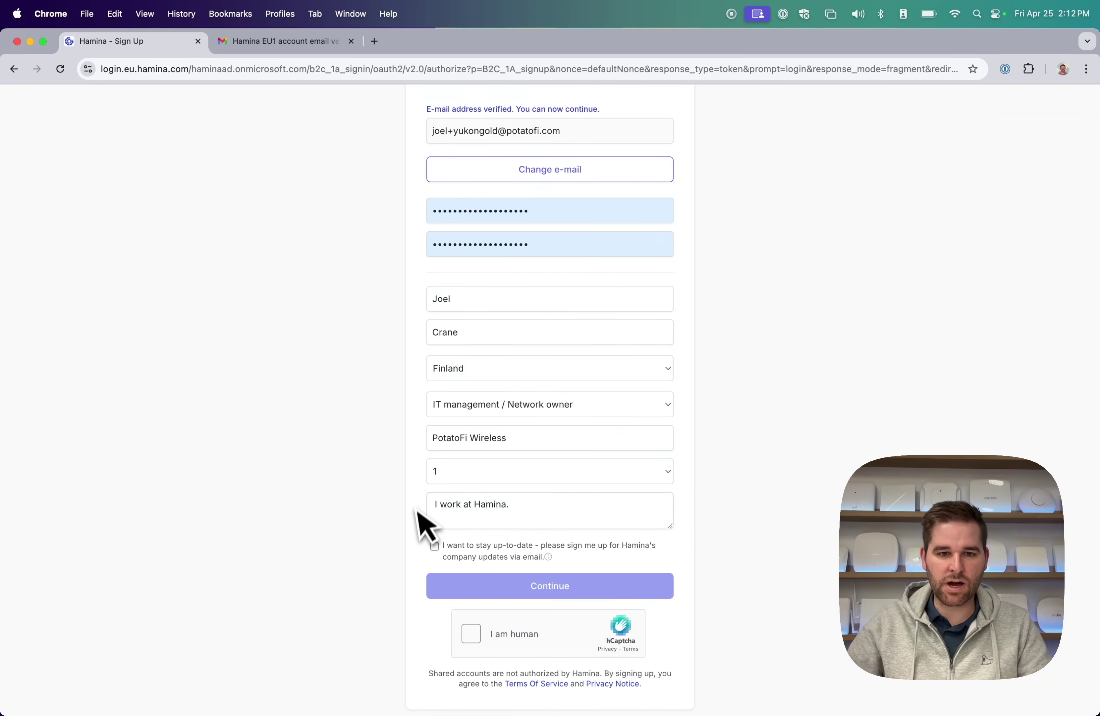
scroll(432, 518, down, 2)
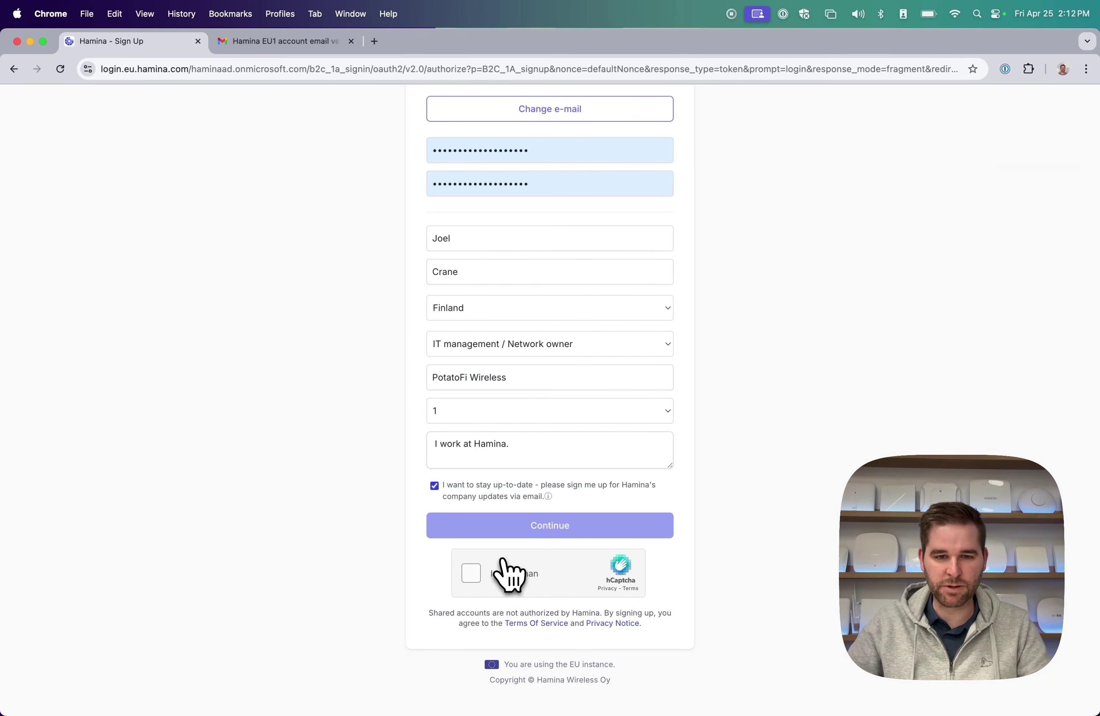
click(483, 579)
click(534, 527)
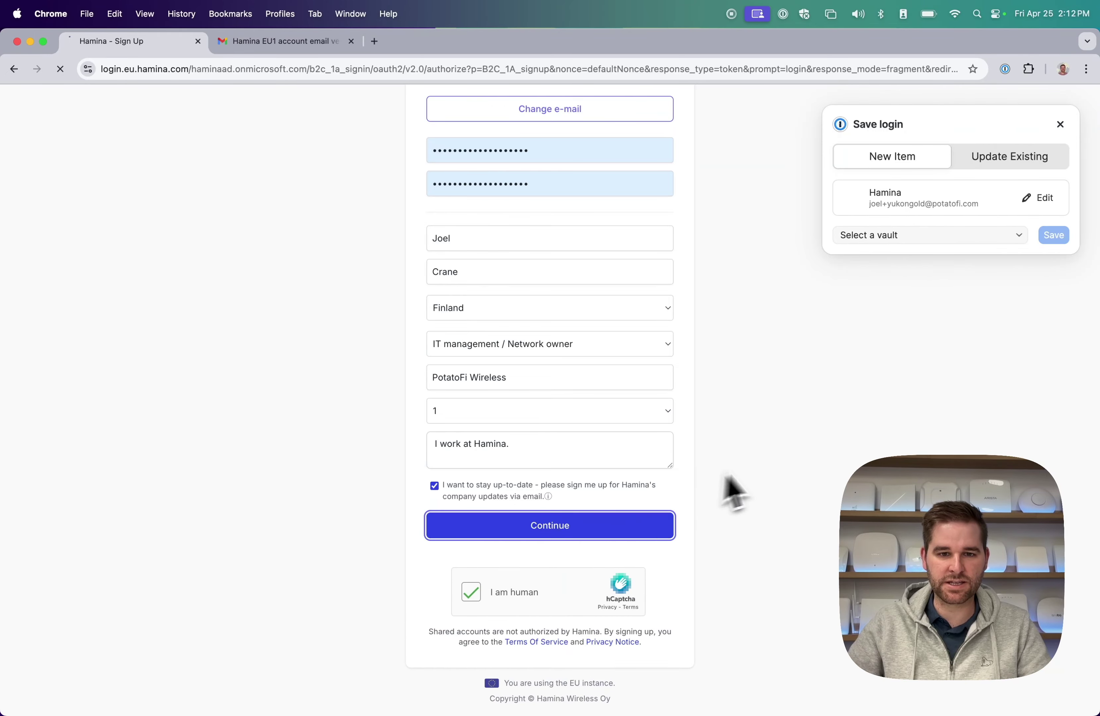
Save the new login, then create project School in Finland with University / College / School environment.
click(1053, 233)
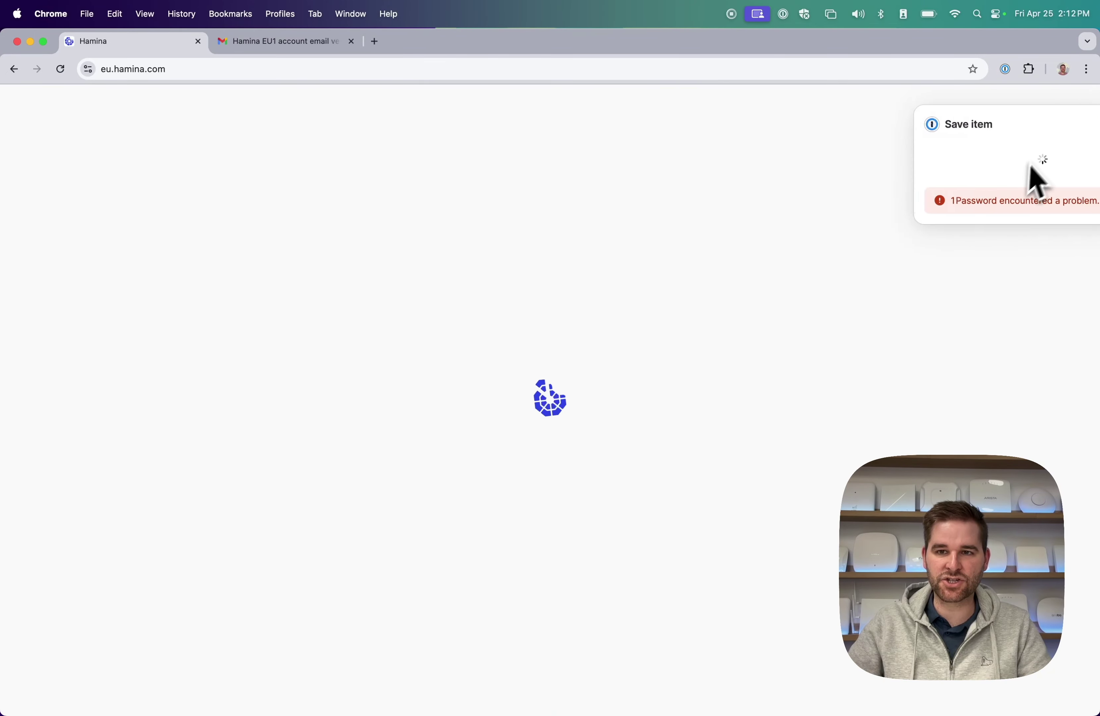
click(1092, 124)
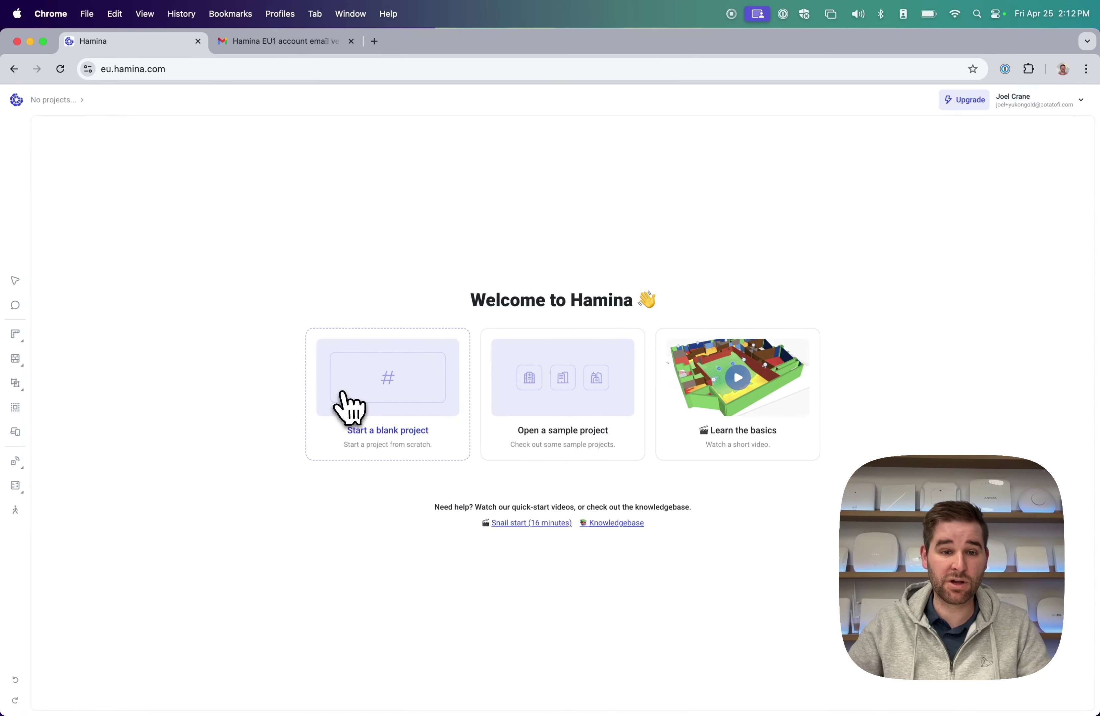
click(369, 382)
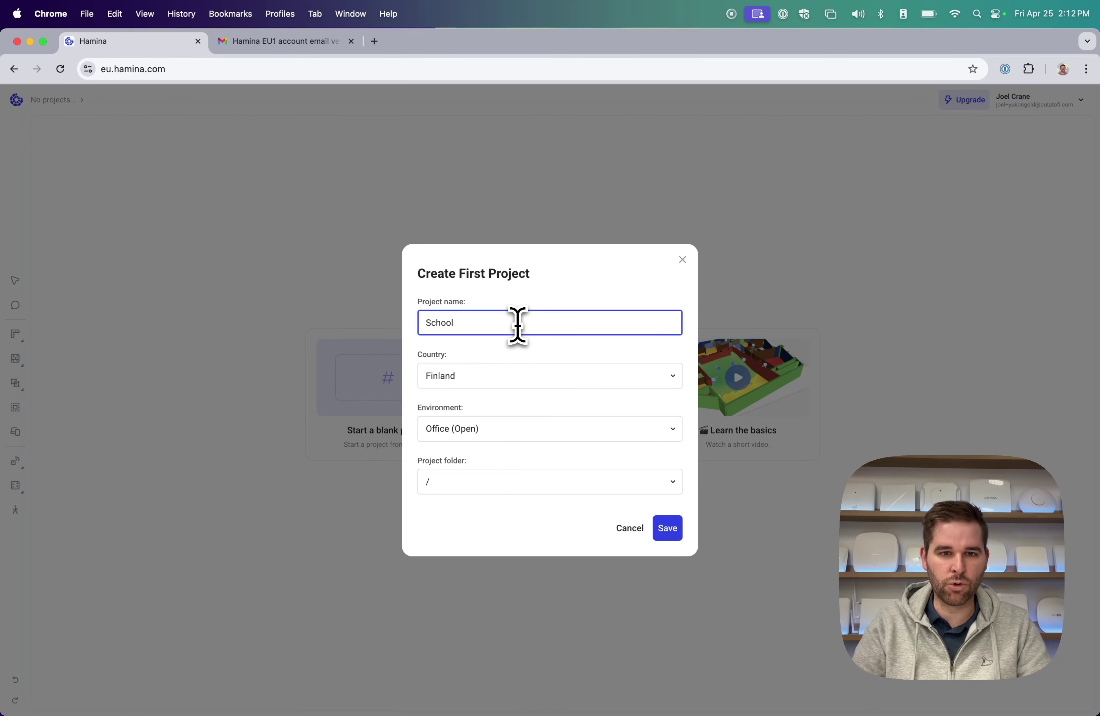
key(Tab)
key(Down)
key(Down)
key(Escape)
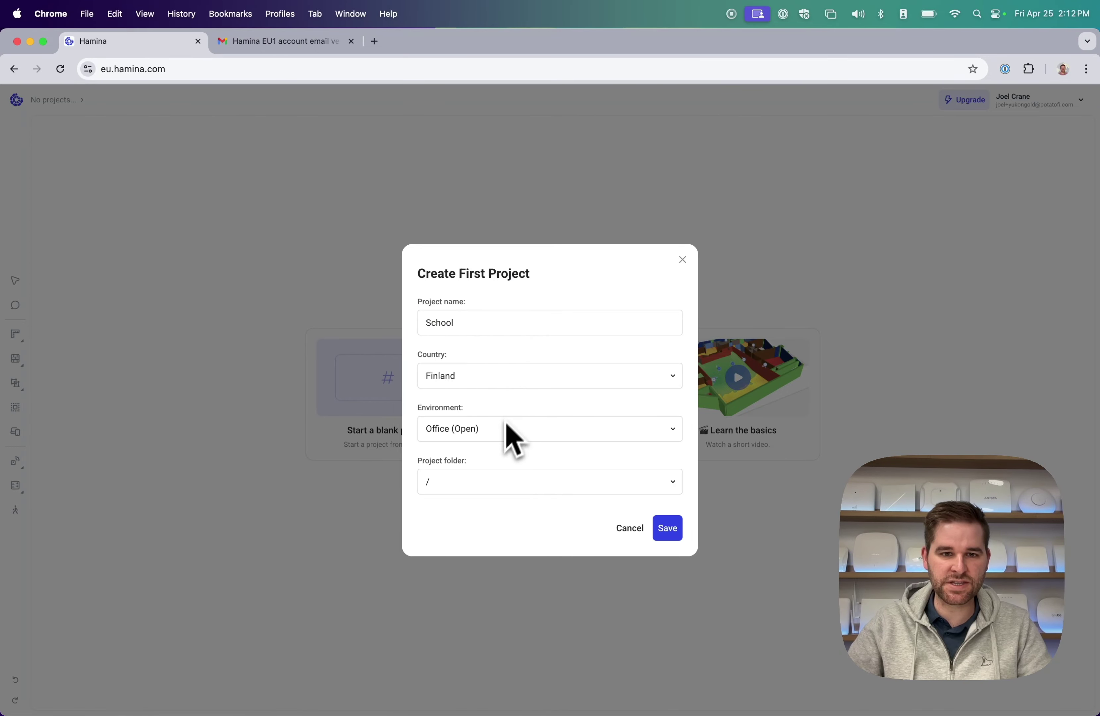
click(501, 428)
text(scol)
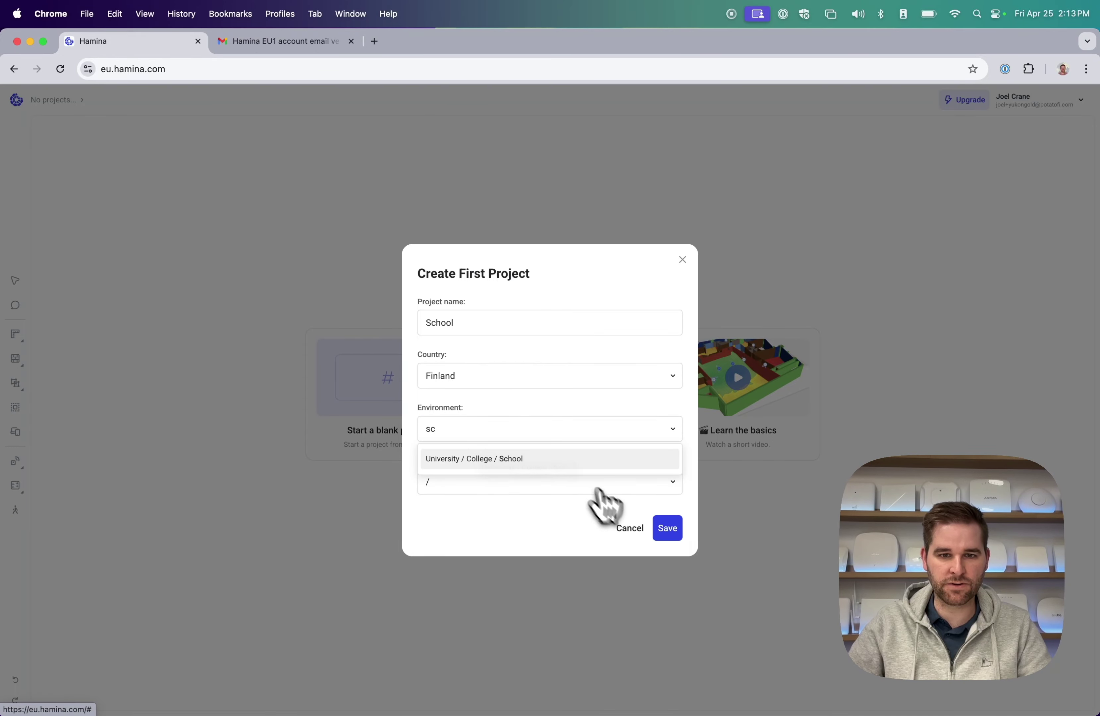
click(564, 460)
click(667, 528)
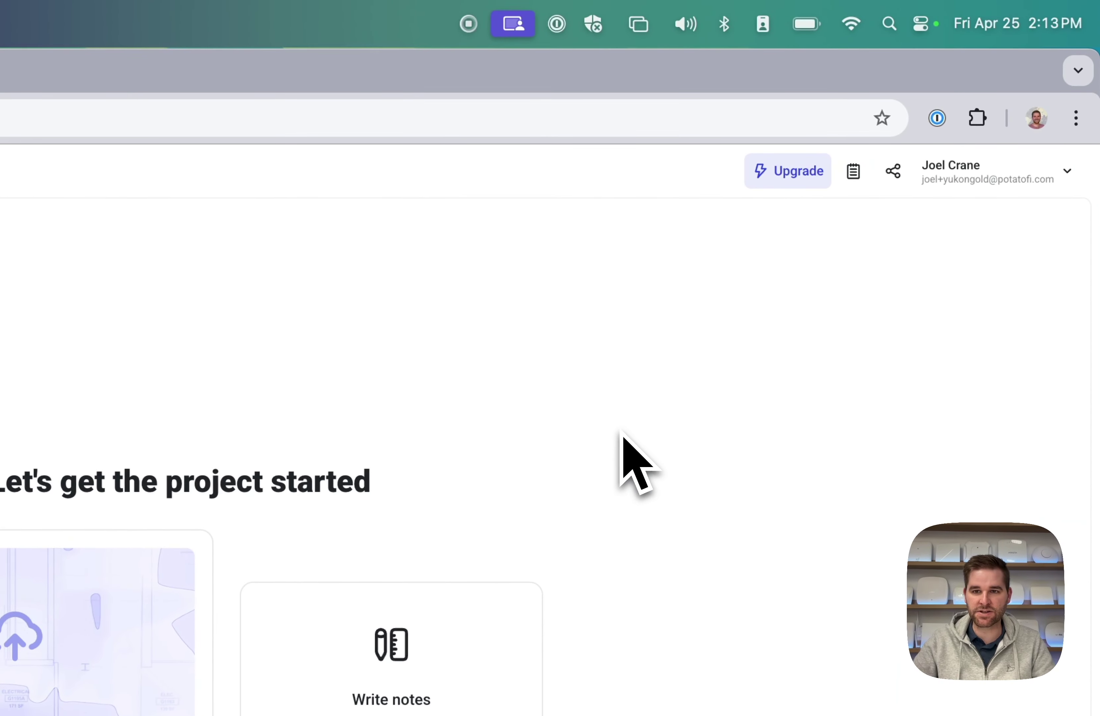
Enable the Automatic Scale, Scope, and Wall Tracing beta under Preferences > Beta Features.
click(984, 183)
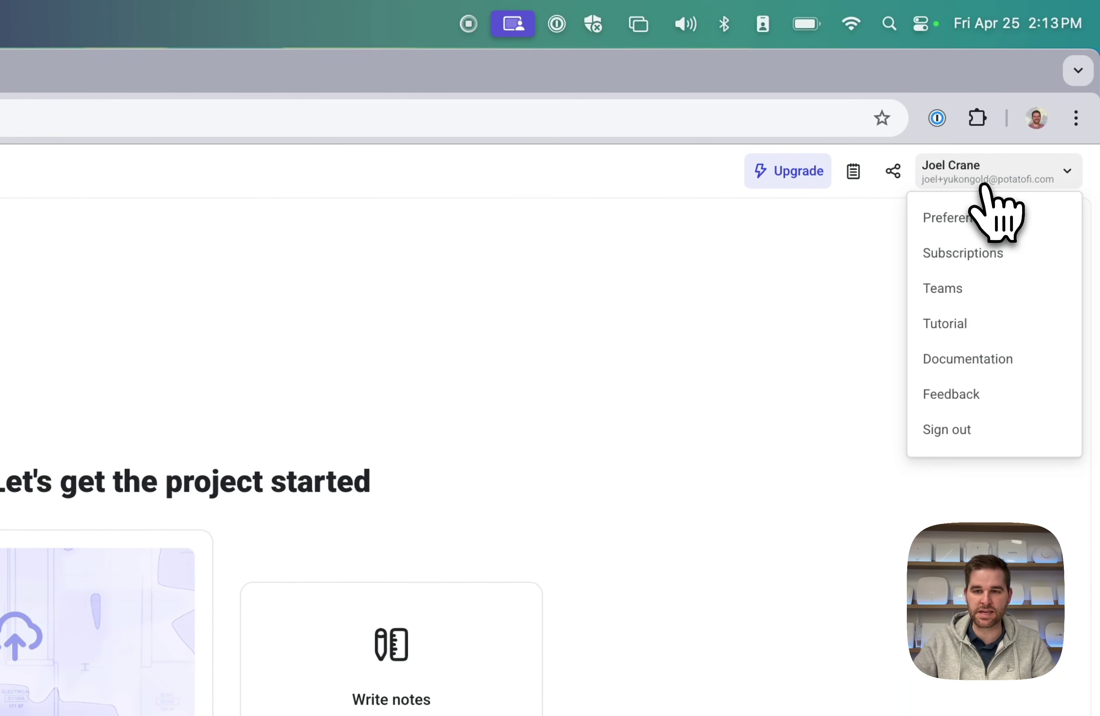
click(983, 222)
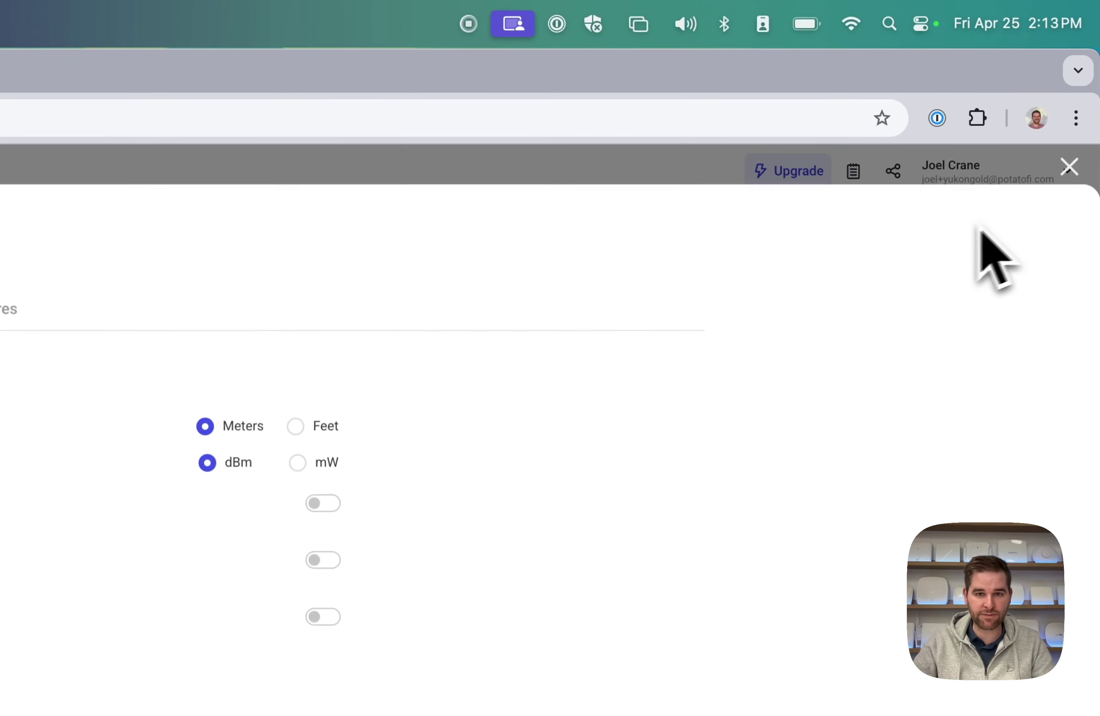
click(406, 163)
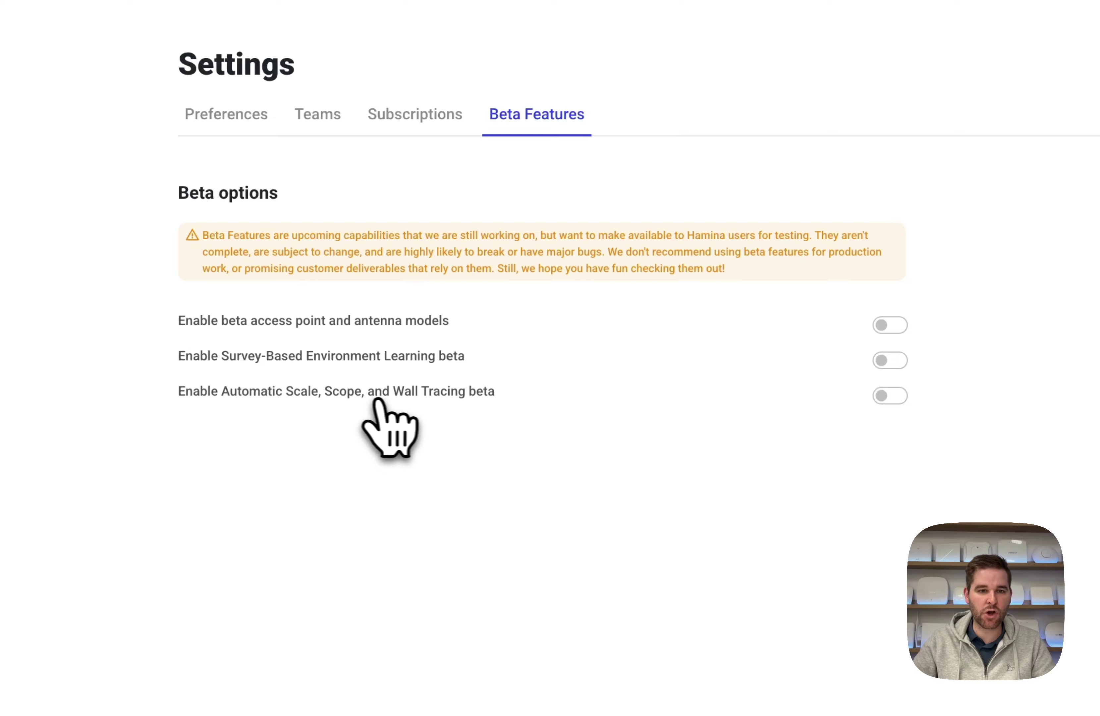
click(885, 398)
click(1083, 105)
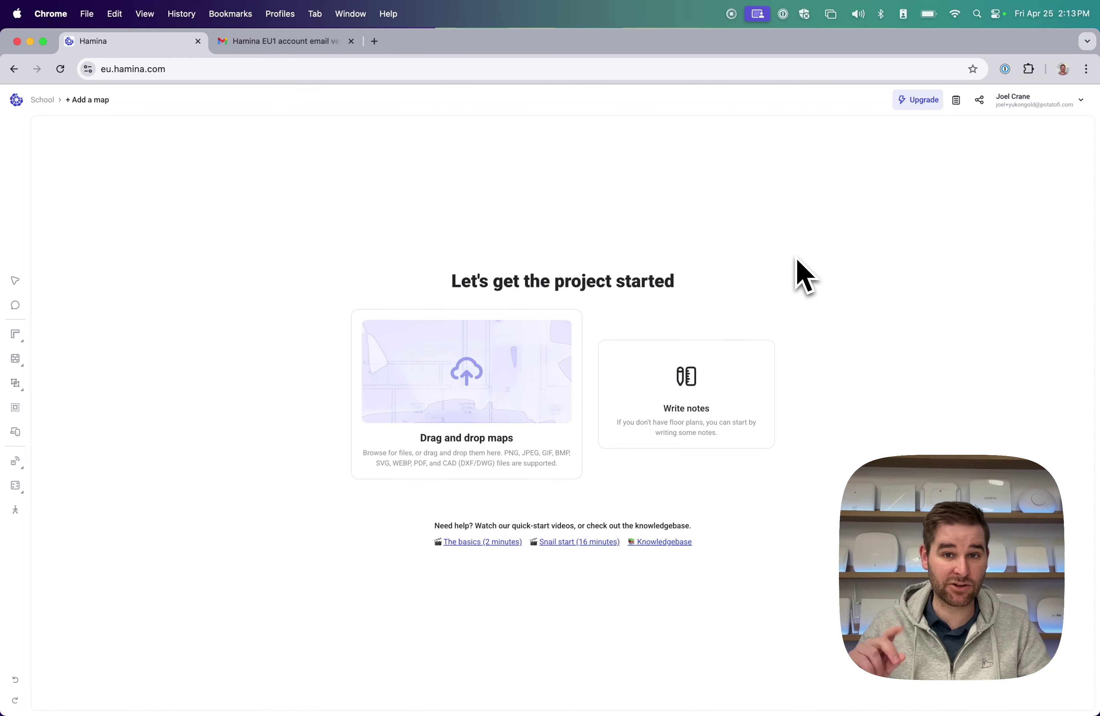
Upload School.jpg from the Floorplans folder as the project's floor plan map.
click(477, 412)
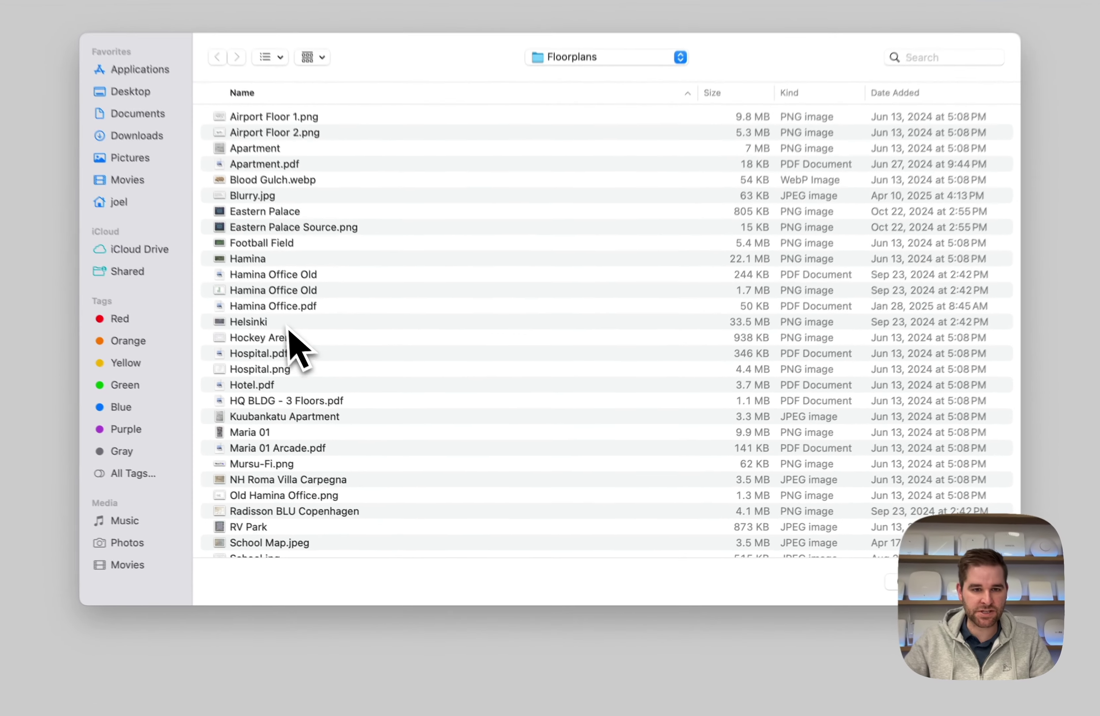
click(321, 371)
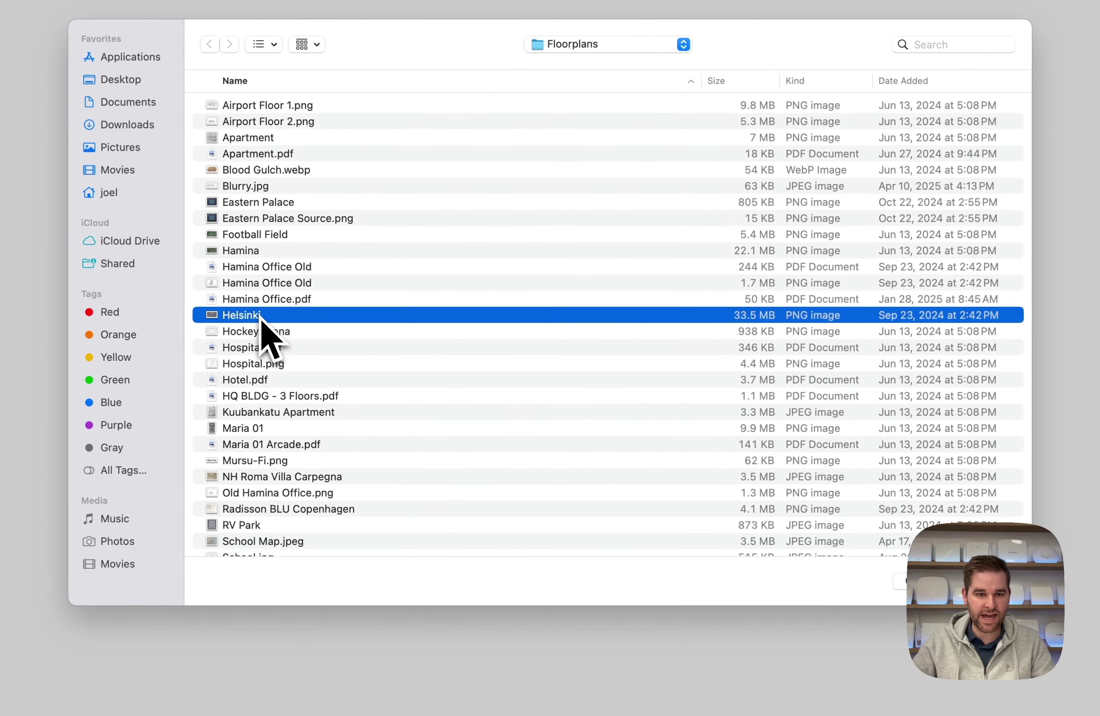
key(s)
scroll(272, 502, down, 3)
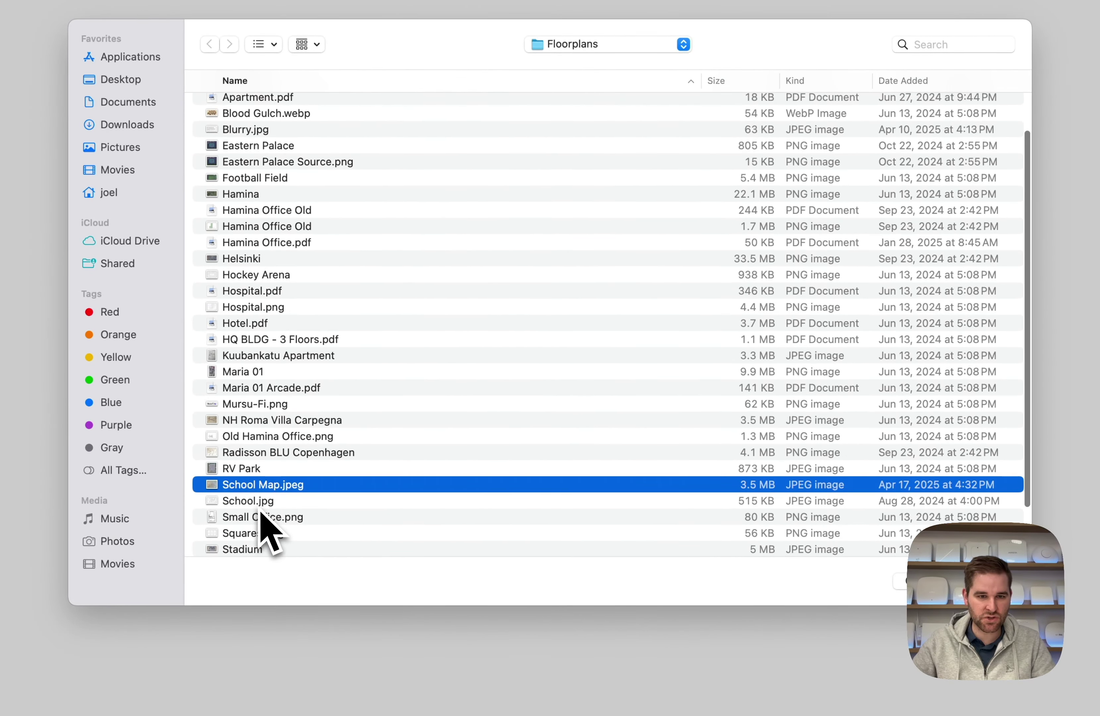
click(260, 501)
click(984, 581)
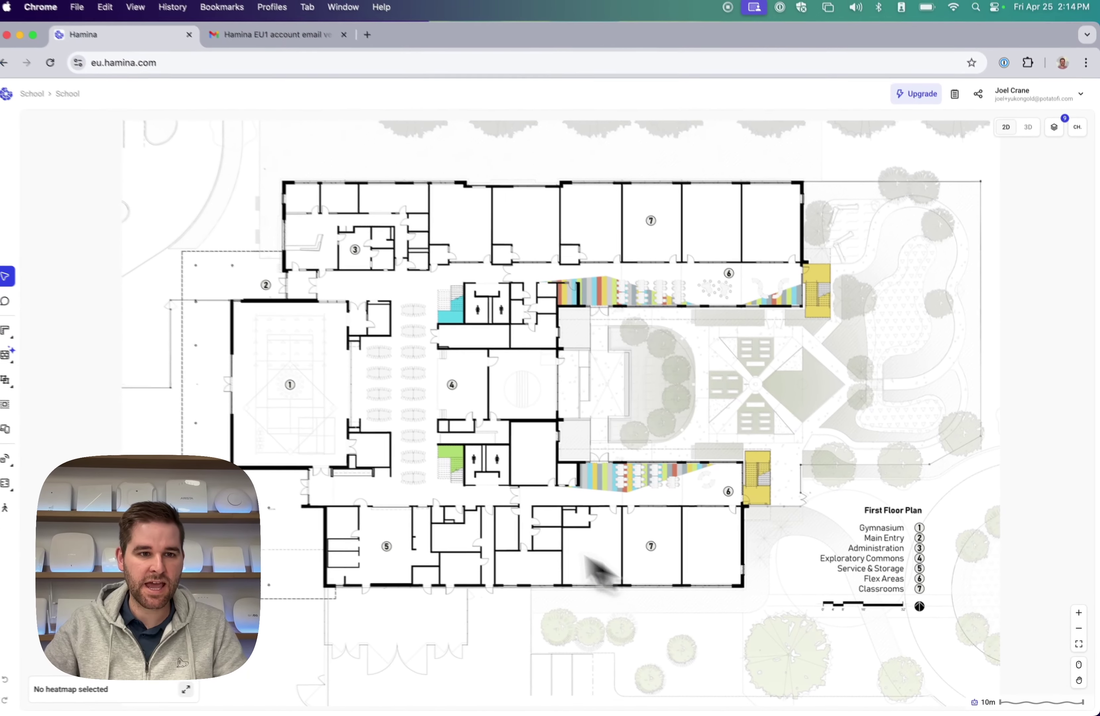
Accept the auto-detected walls, orbit them in 3D, then return to the 2D plan.
mouse_move(14, 363)
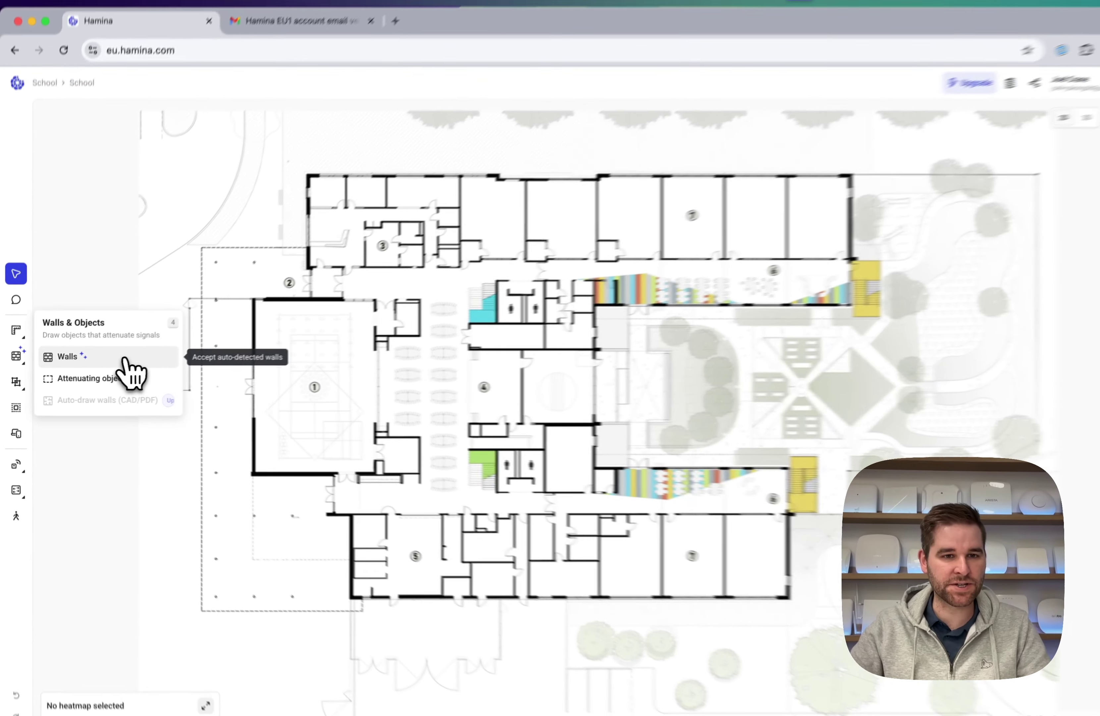
click(280, 307)
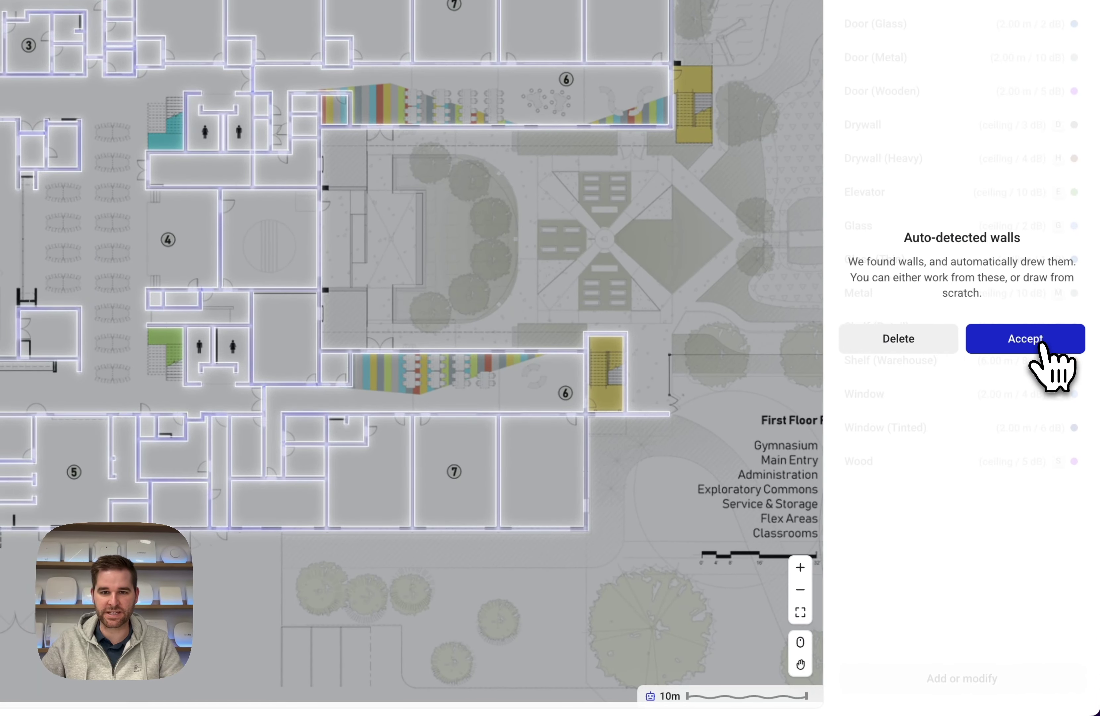
click(1045, 376)
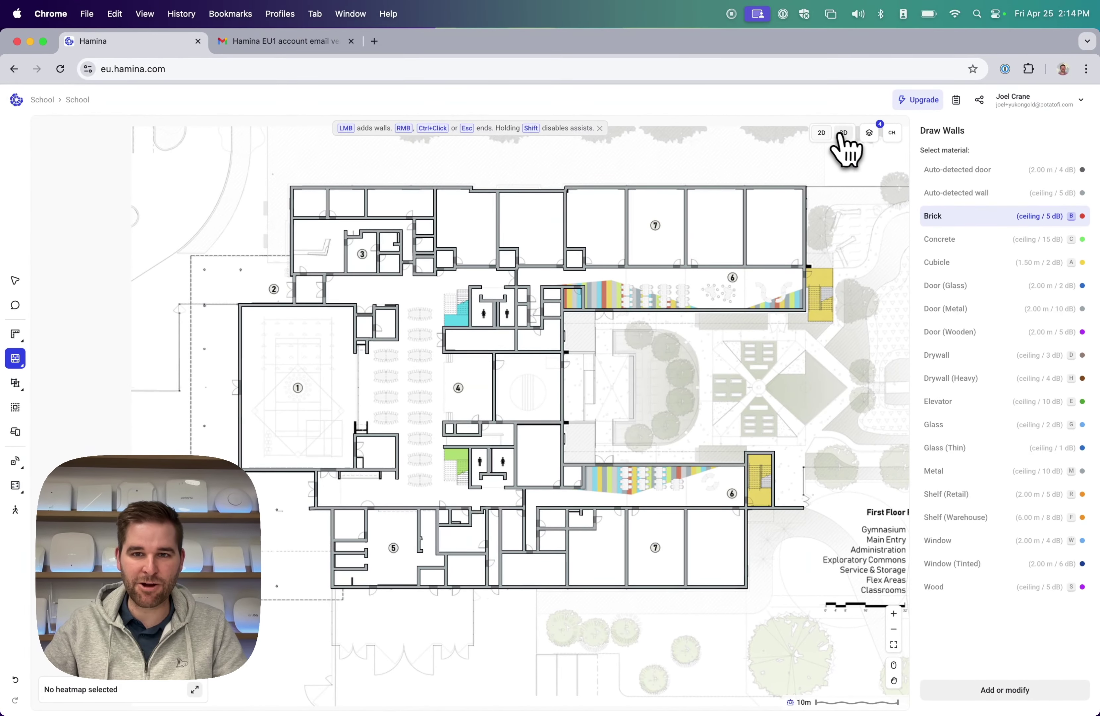
click(843, 136)
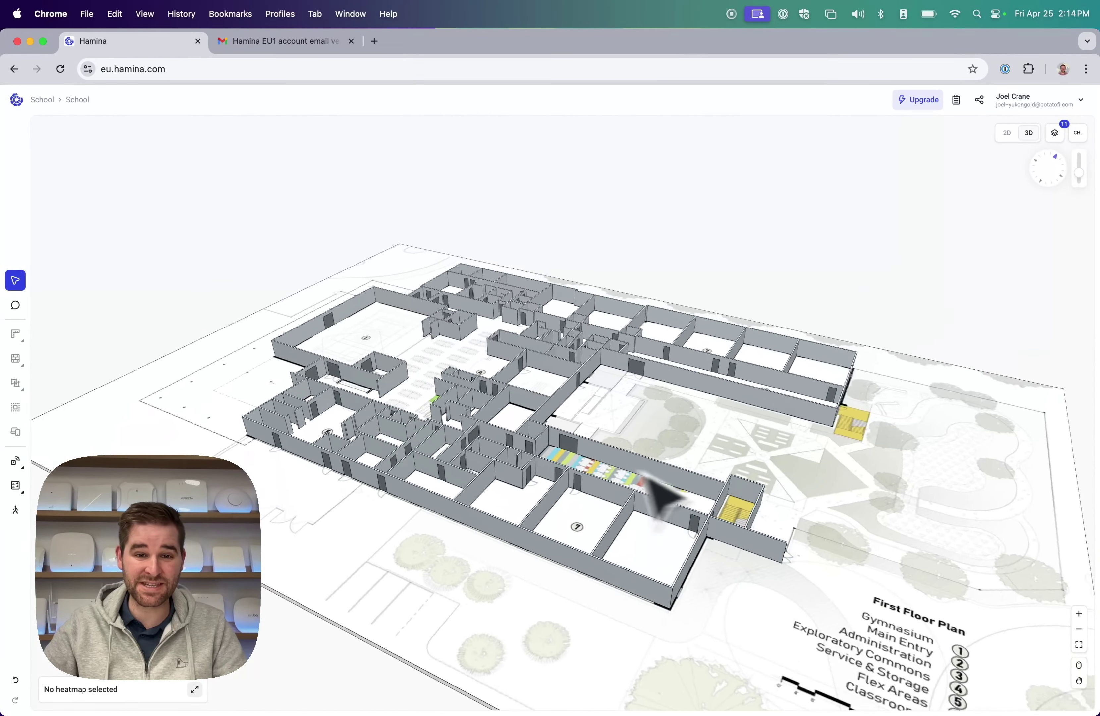
drag(538, 432, 727, 479)
click(1007, 135)
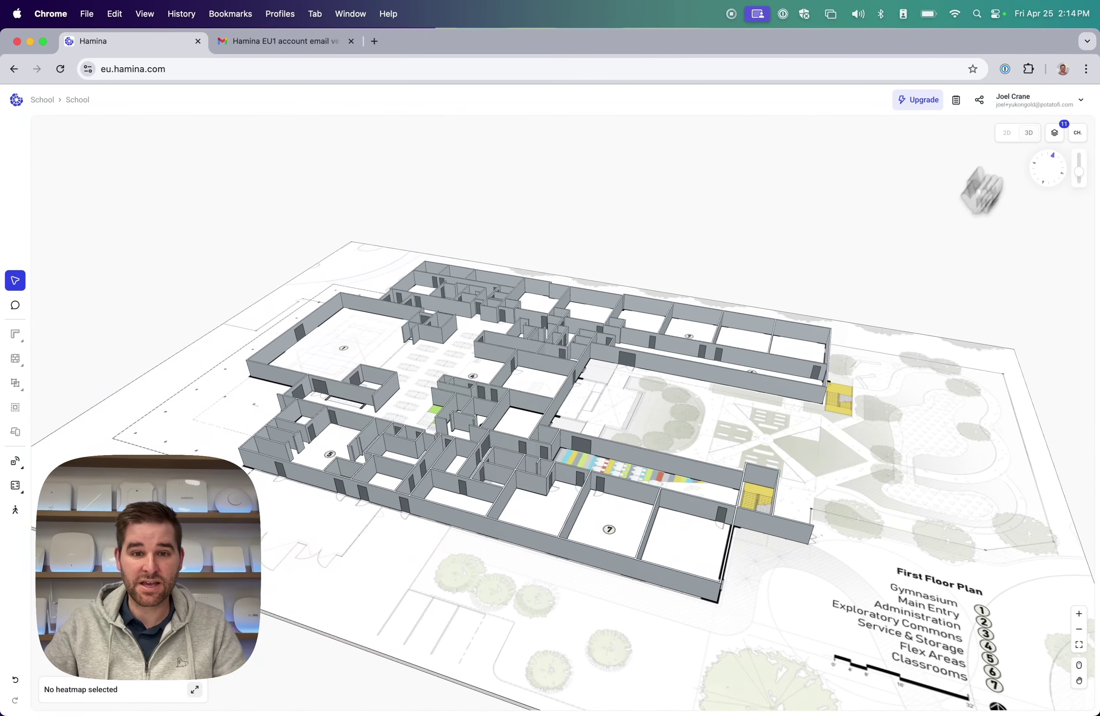
key(w)
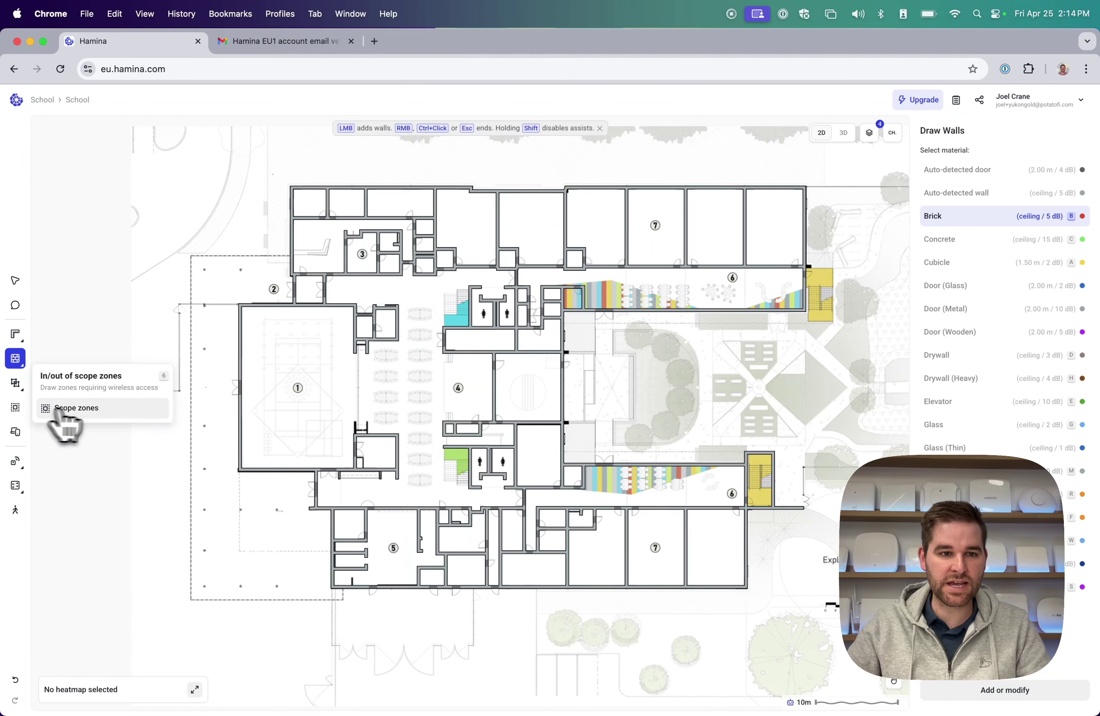
Accept the auto-found scope zone for editing.
click(79, 409)
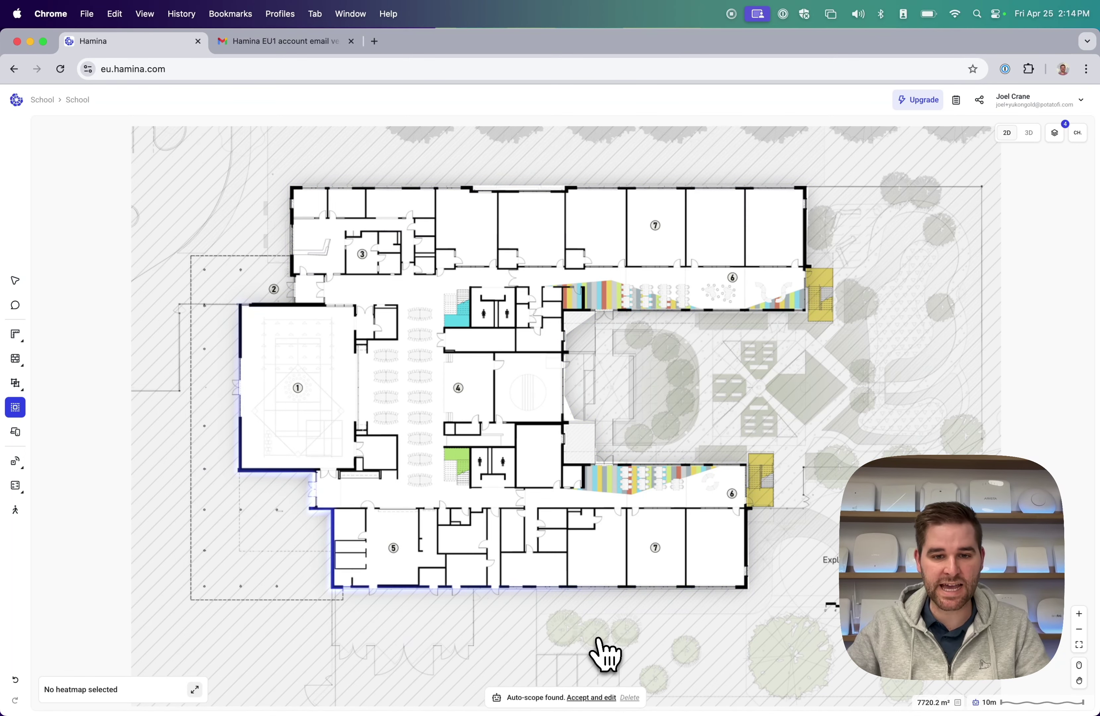
click(591, 697)
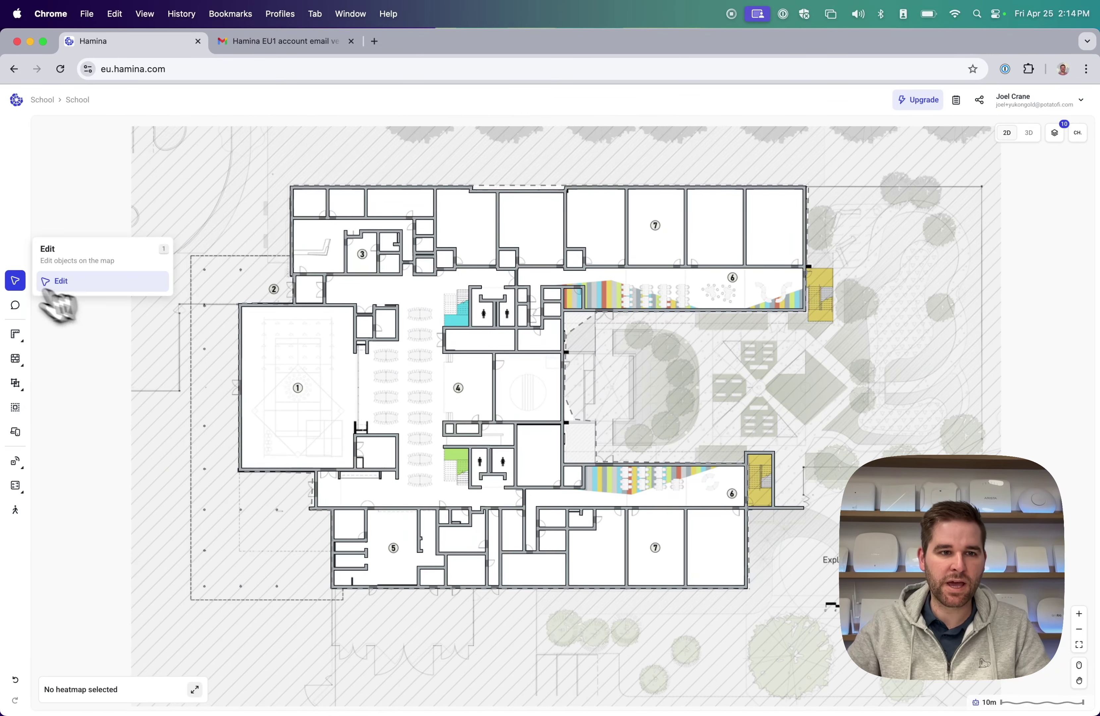
scroll(634, 499, up, 10)
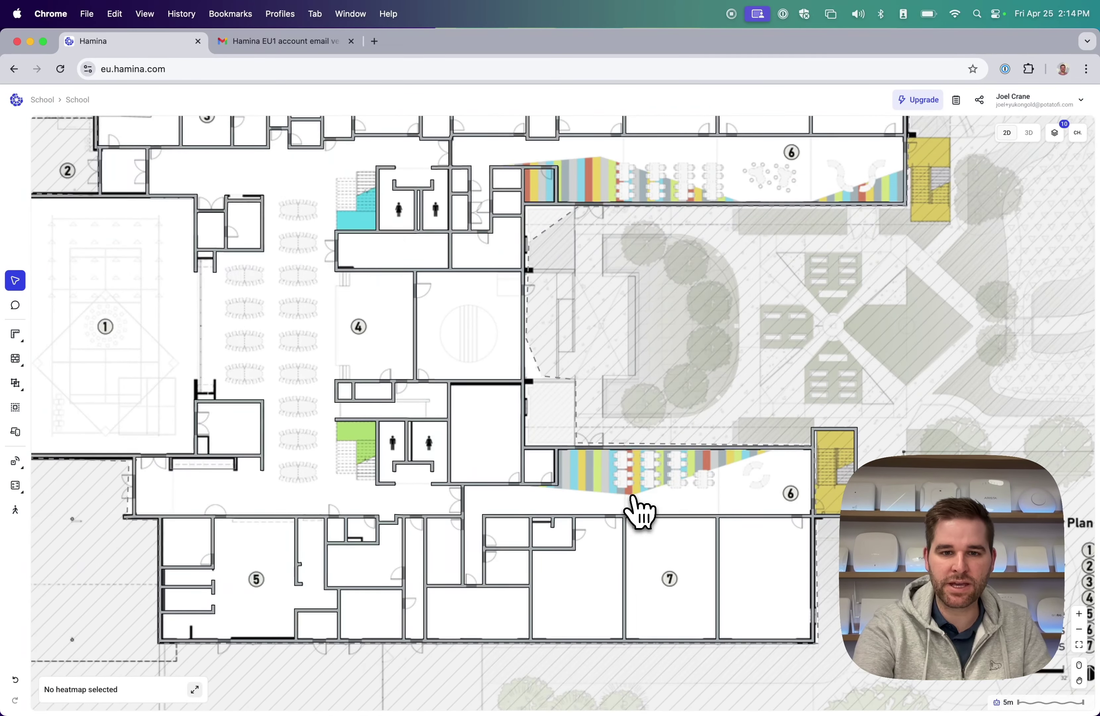
scroll(602, 437, up, 4)
scroll(601, 436, left, 3)
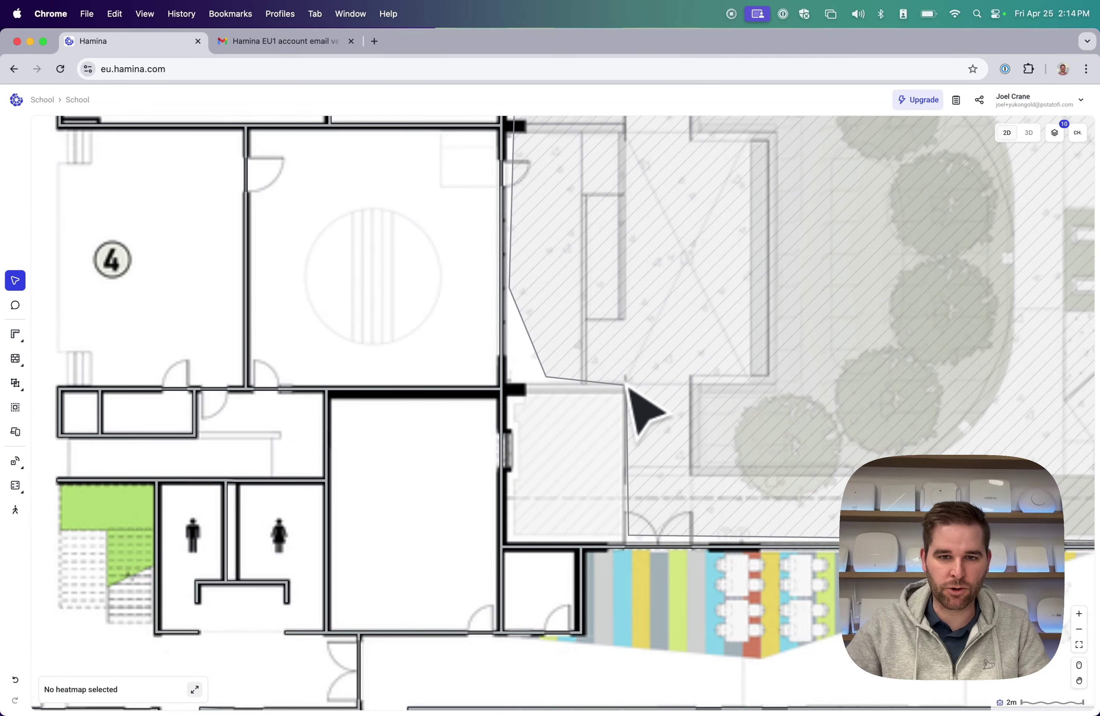
Drag the scope zone's corners and edge points onto the courtyard wall corners.
drag(504, 529, 504, 535)
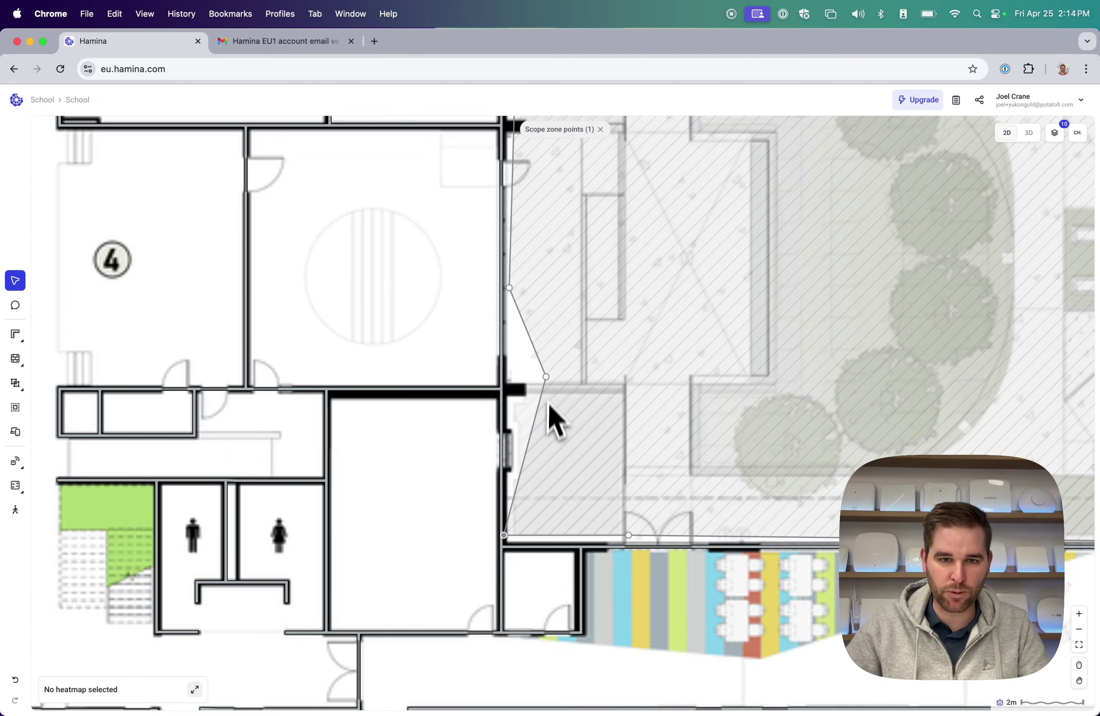
drag(505, 376, 505, 378)
scroll(521, 315, up, 4)
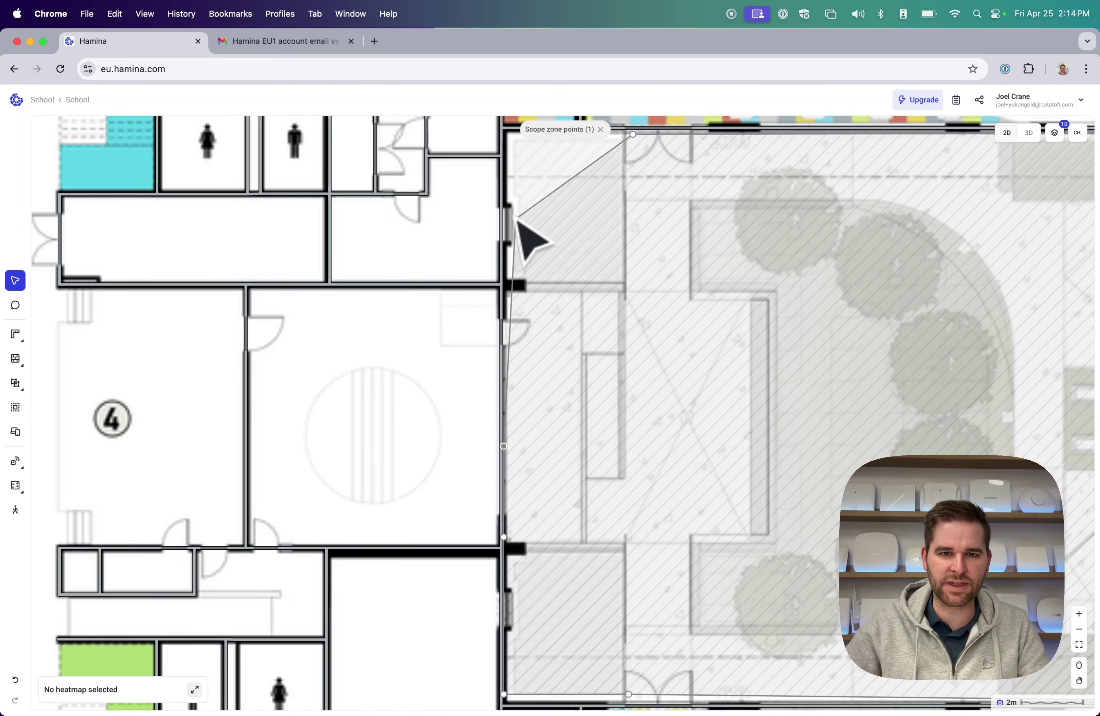
drag(496, 122, 504, 134)
scroll(520, 209, up, 4)
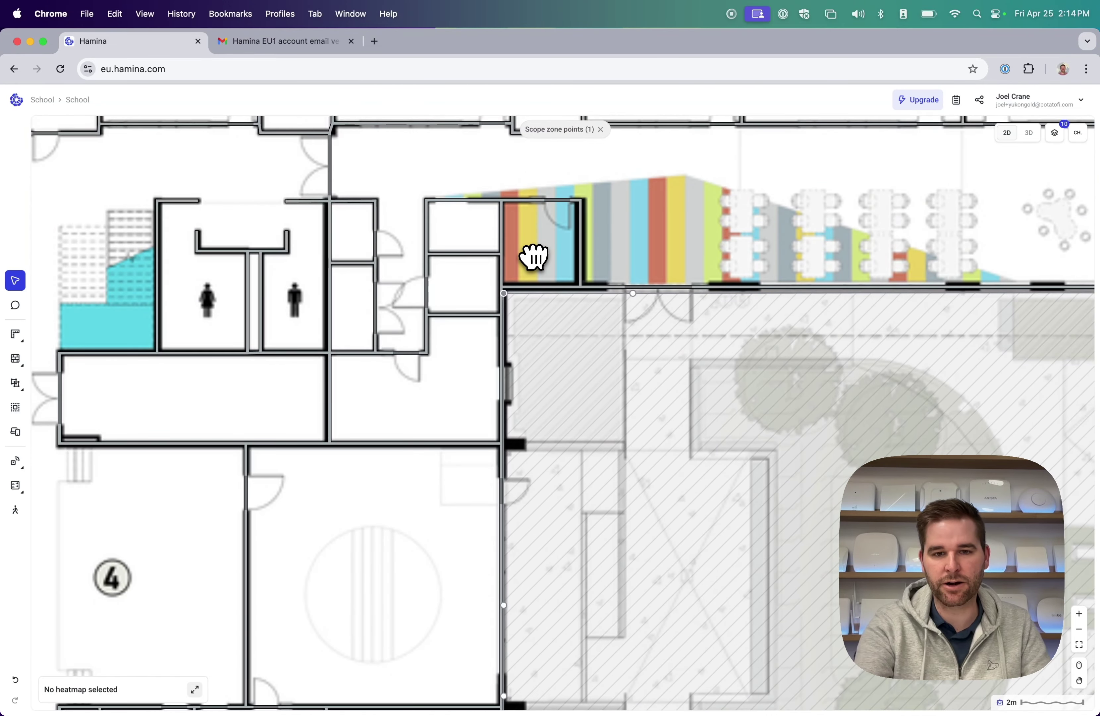
scroll(534, 257, down, 5)
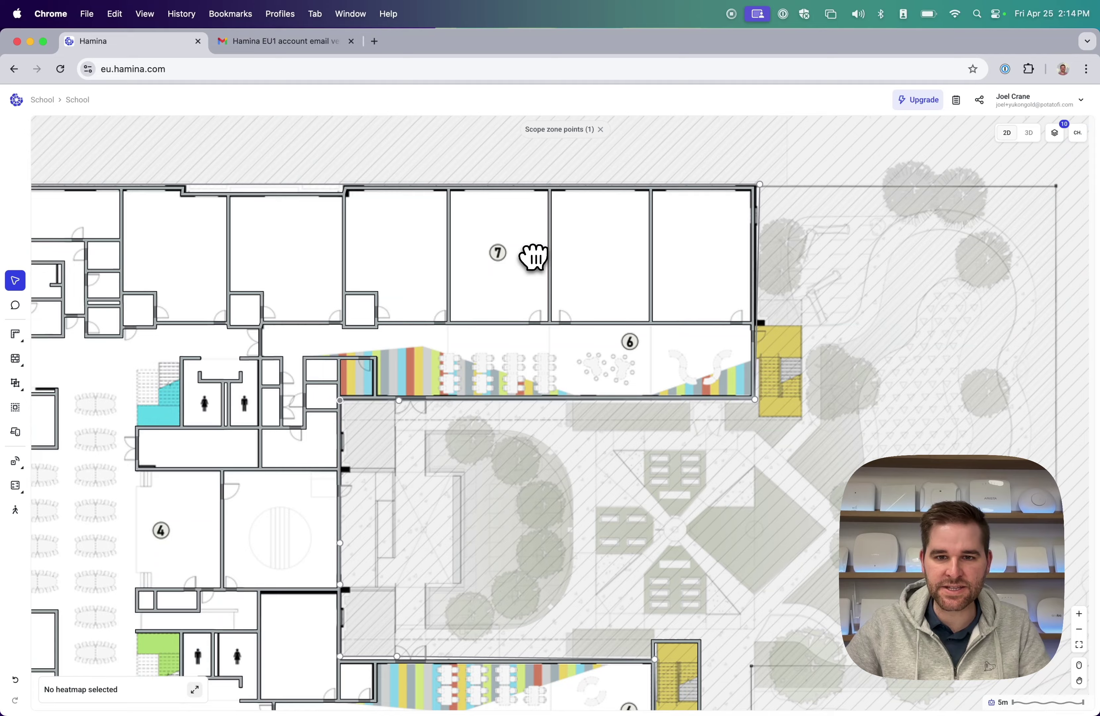
scroll(534, 257, up, 1)
scroll(508, 270, left, 10)
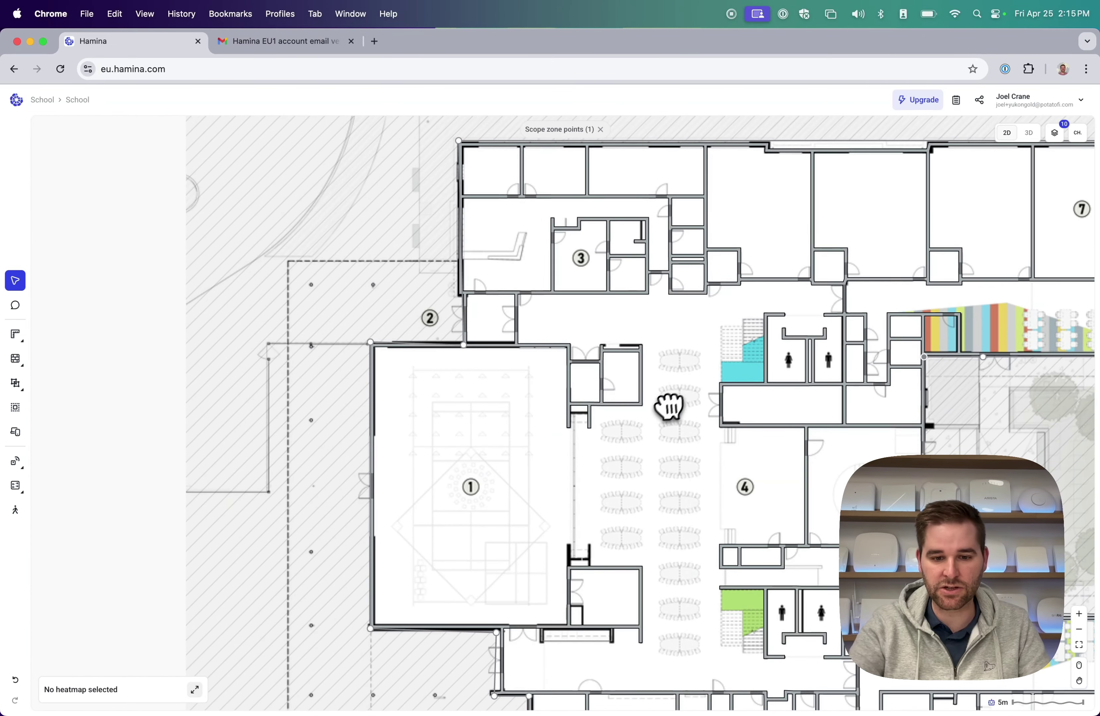
scroll(669, 405, down, 5)
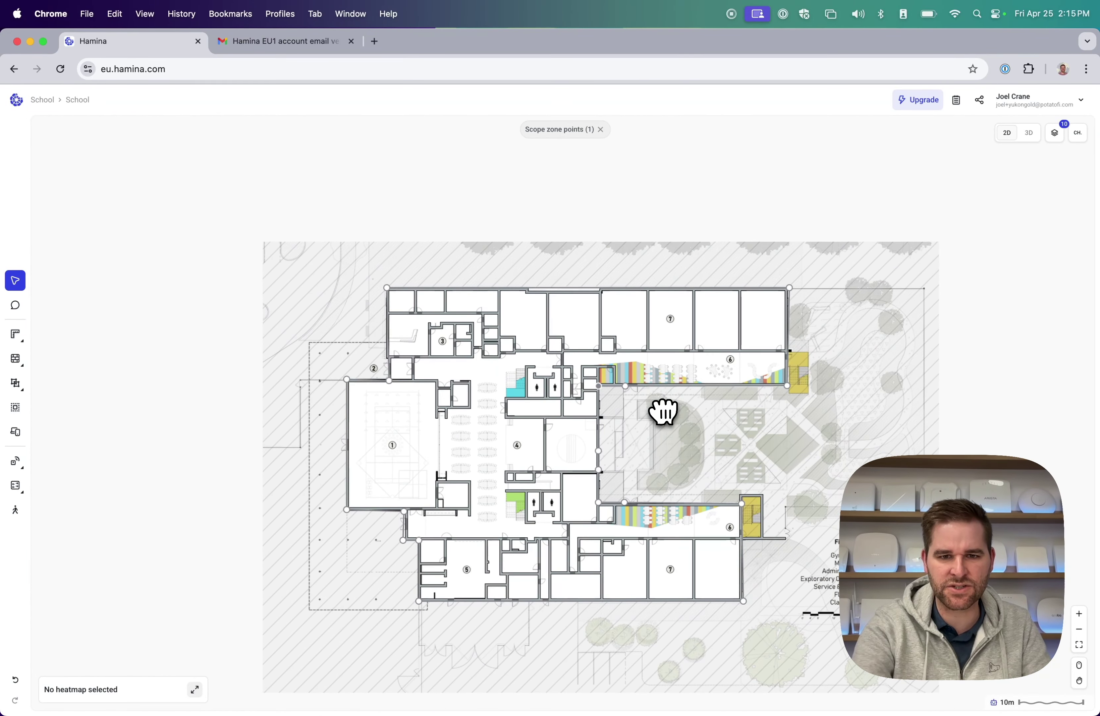
click(15, 461)
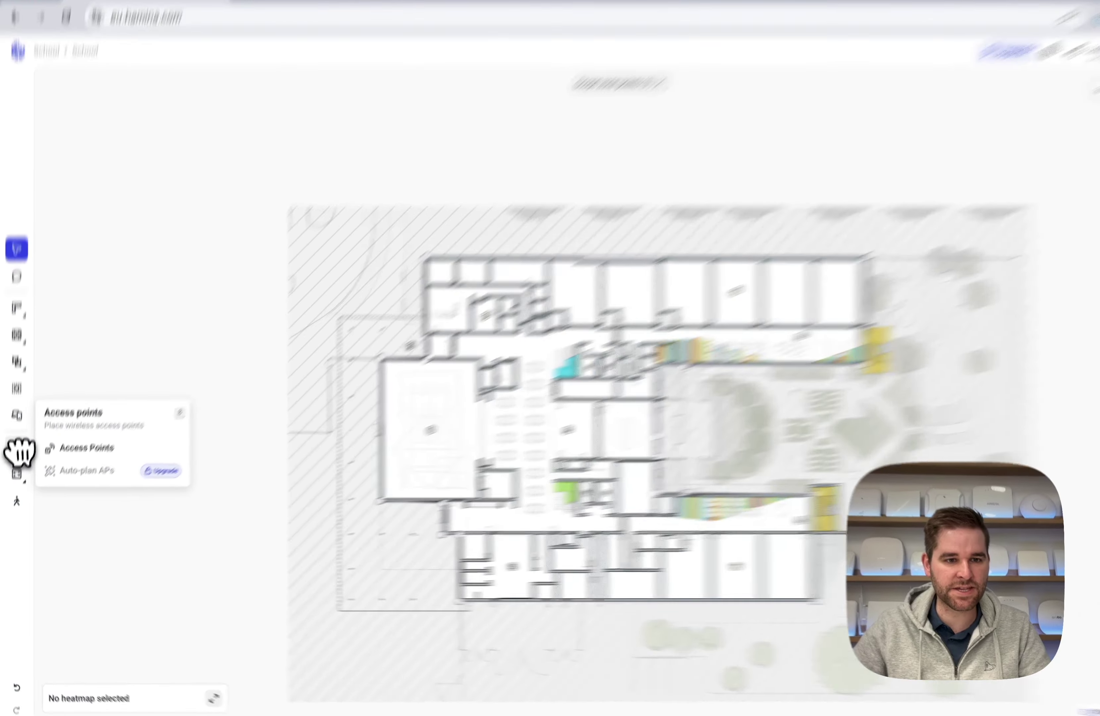
Place a ceiling-mounted Aruba AP-635 access point at 2.5 m in a room 7 classroom.
click(100, 380)
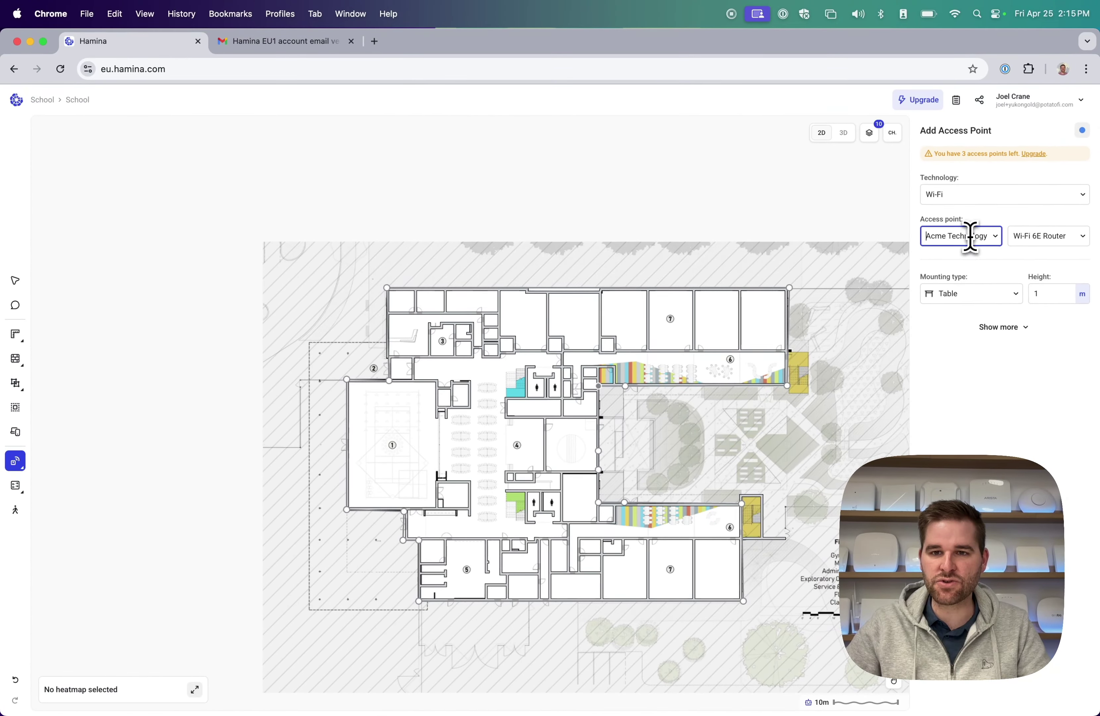
click(970, 236)
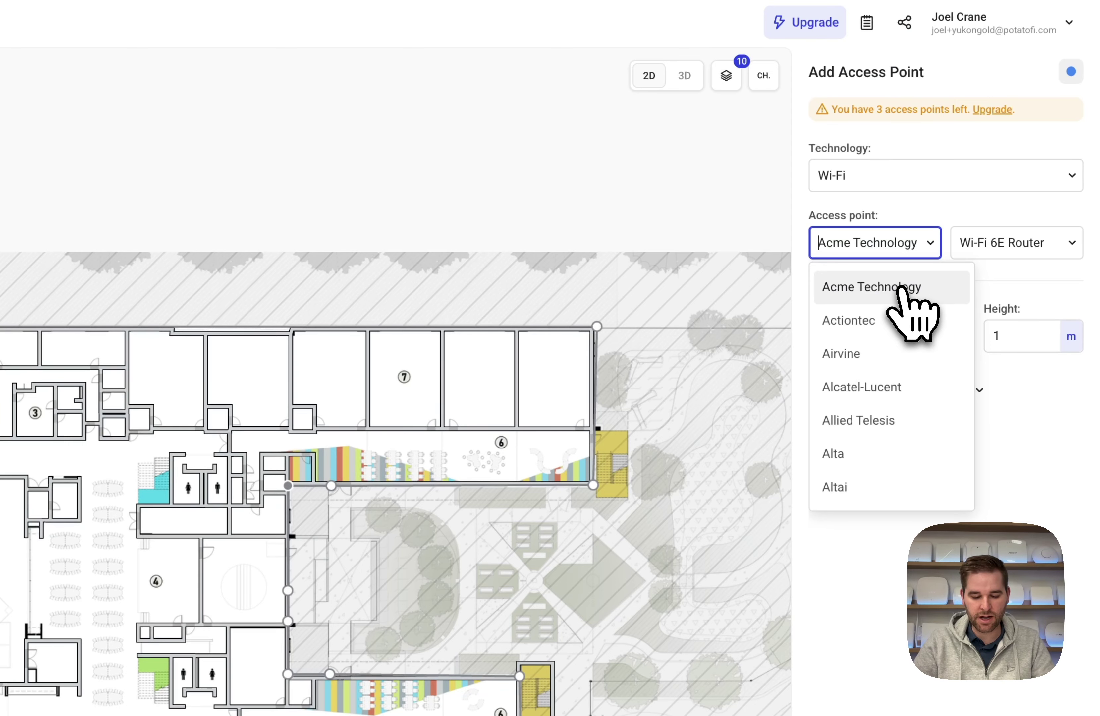
text(ar)
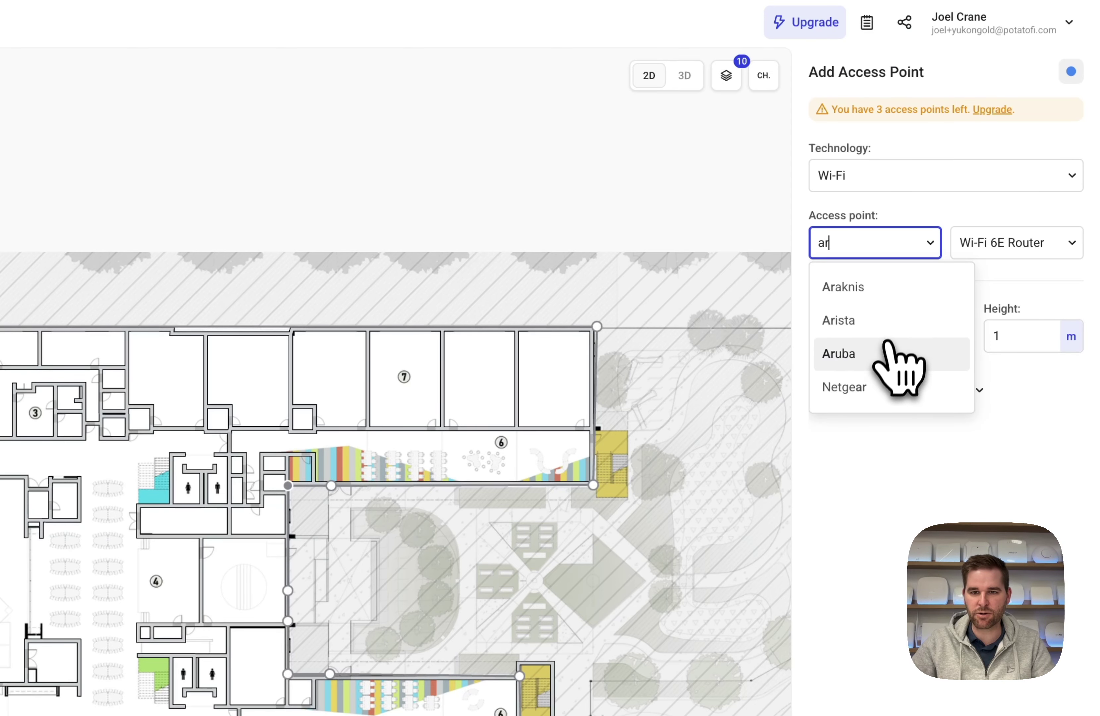
click(886, 356)
click(991, 246)
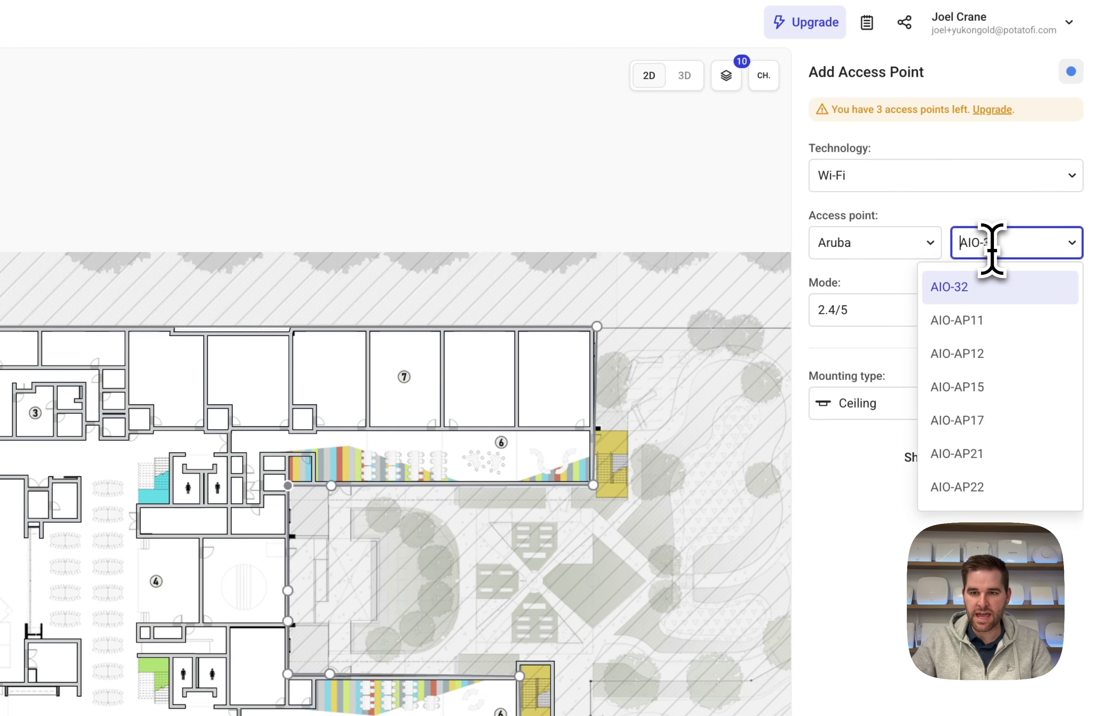
text(6)
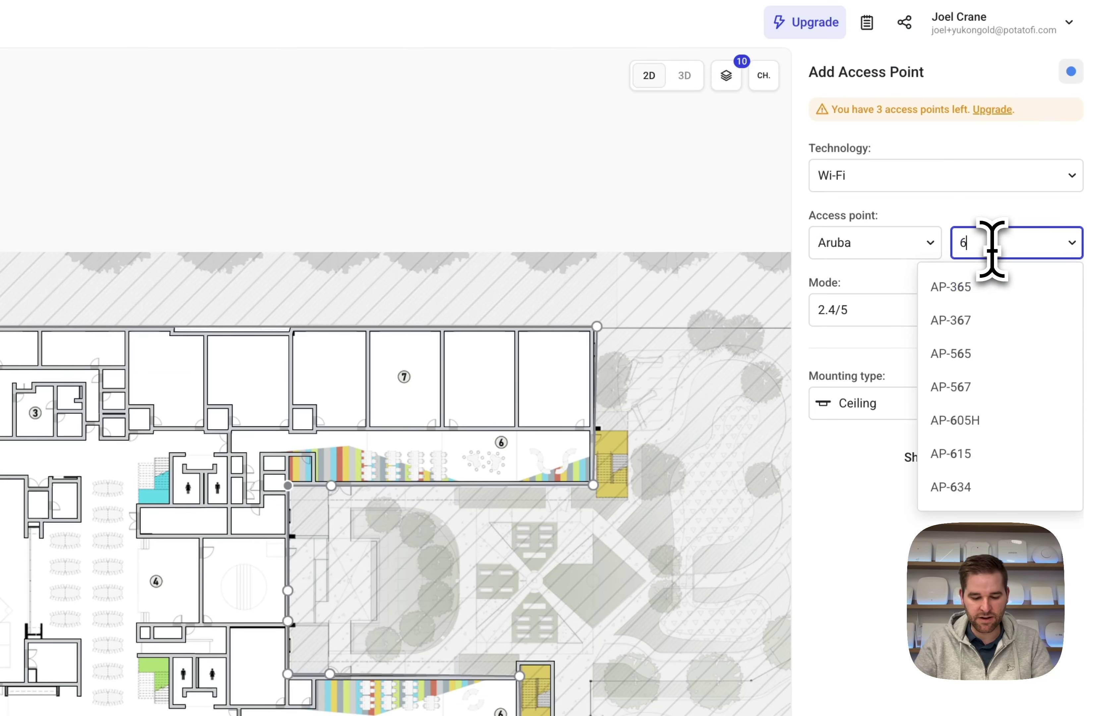
text(35)
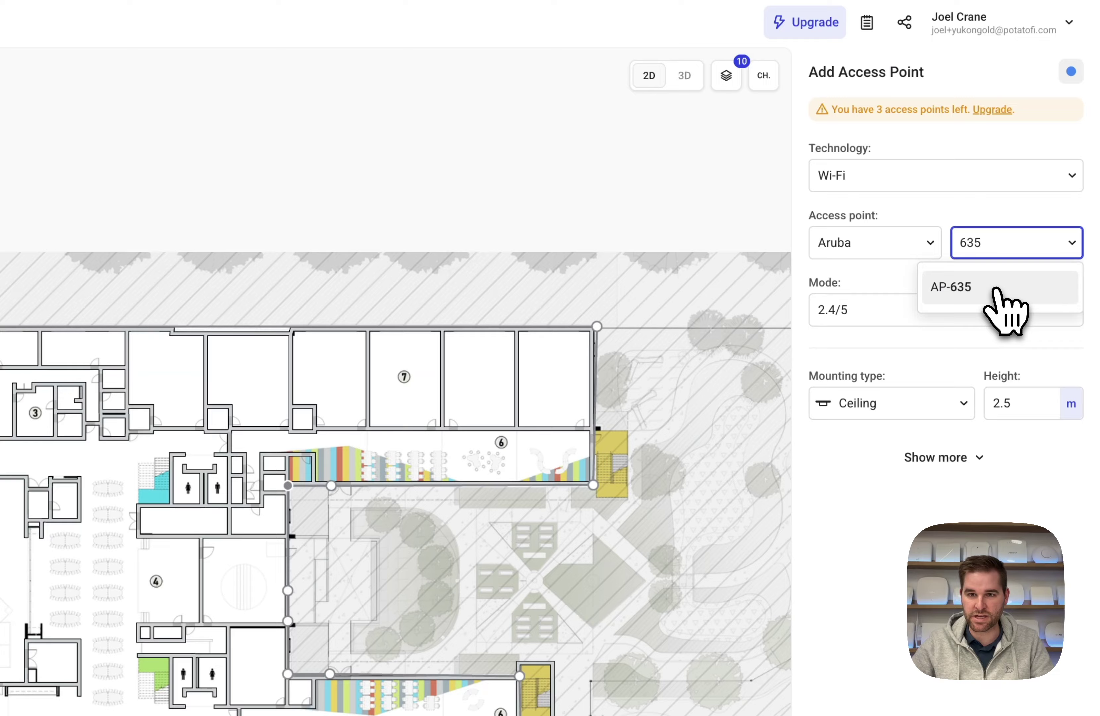
click(996, 288)
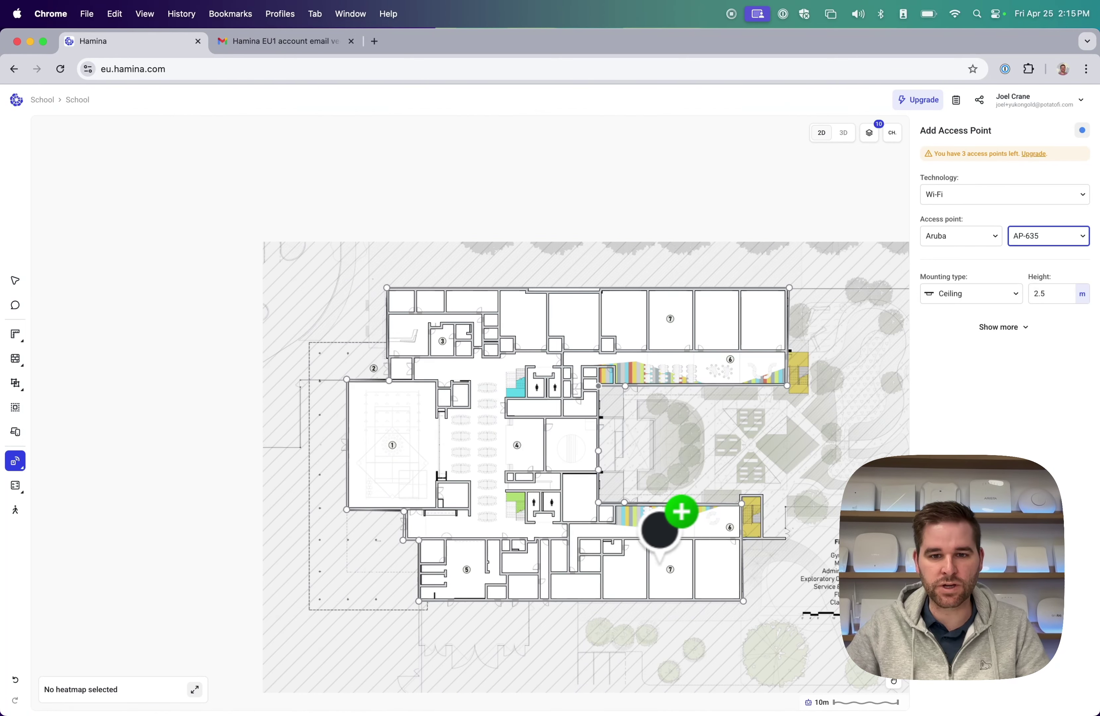
click(674, 556)
Nudge the first access point within its wing and place a second AP in the room 5 wing.
scroll(675, 583, up, 5)
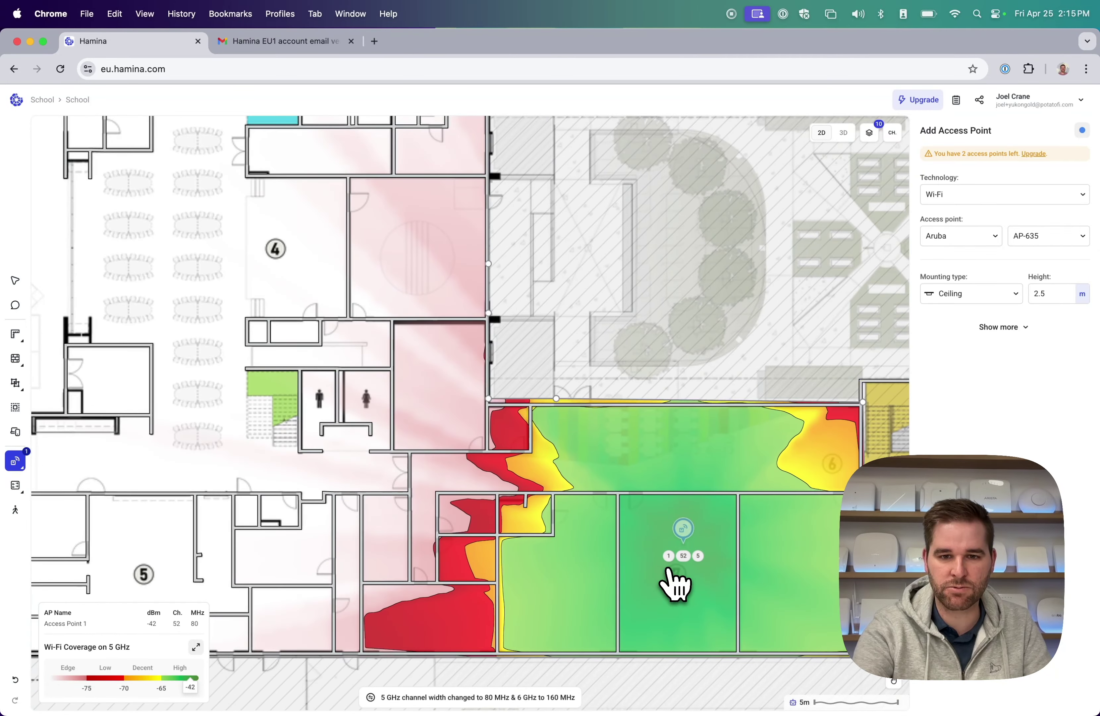
mouse_move(685, 537)
mouse_down()
mouse_move(572, 556)
mouse_move(521, 462)
mouse_move(385, 356)
mouse_move(263, 470)
mouse_move(704, 532)
mouse_move(685, 548)
mouse_up()
scroll(607, 467, left, 10)
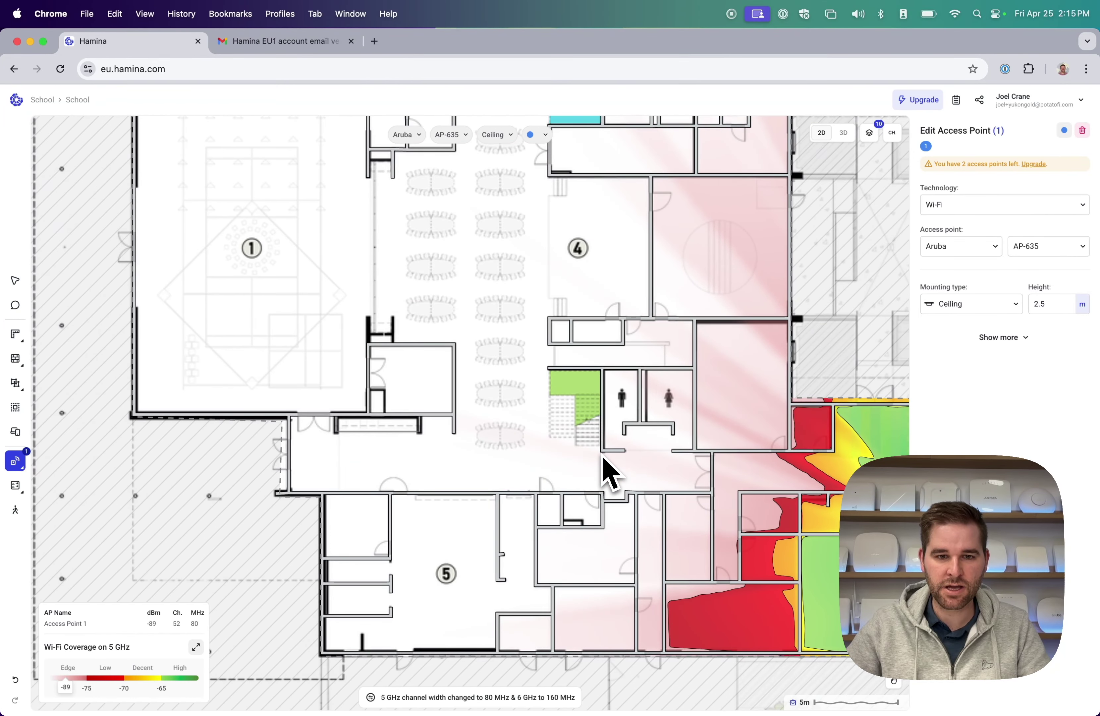
scroll(511, 468, down, 5)
click(448, 453)
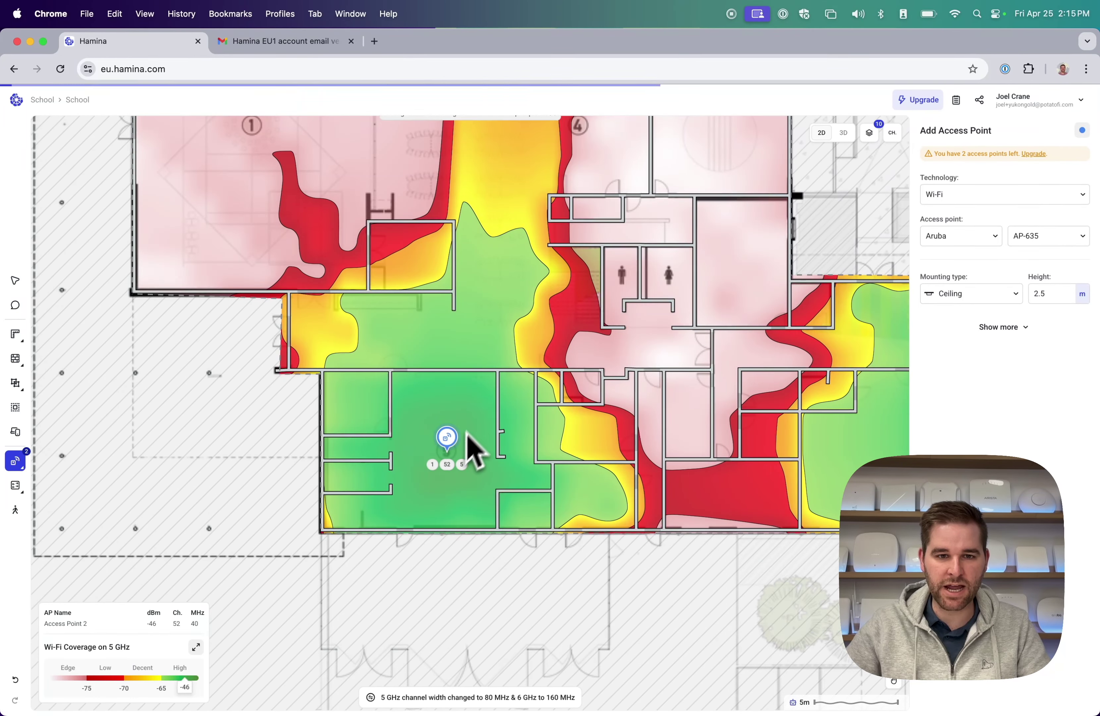
Place a third access point in the upper classroom wing and zoom out over the whole floor.
scroll(636, 439, up, 4)
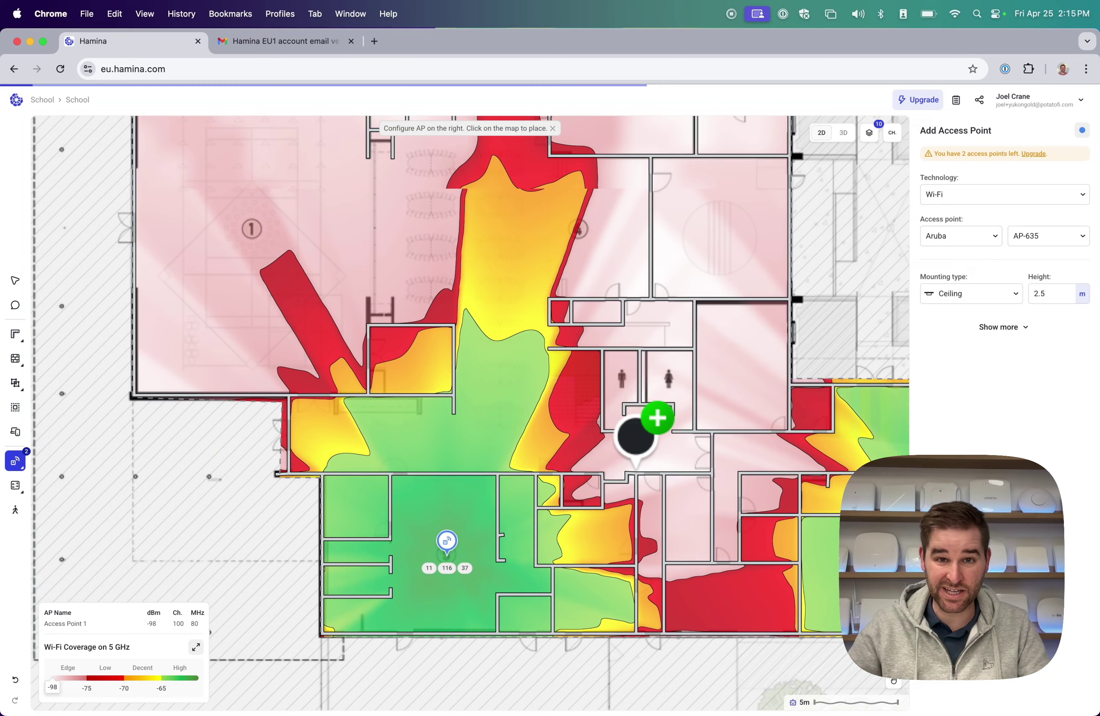
scroll(646, 436, up, 5)
scroll(529, 379, up, 5)
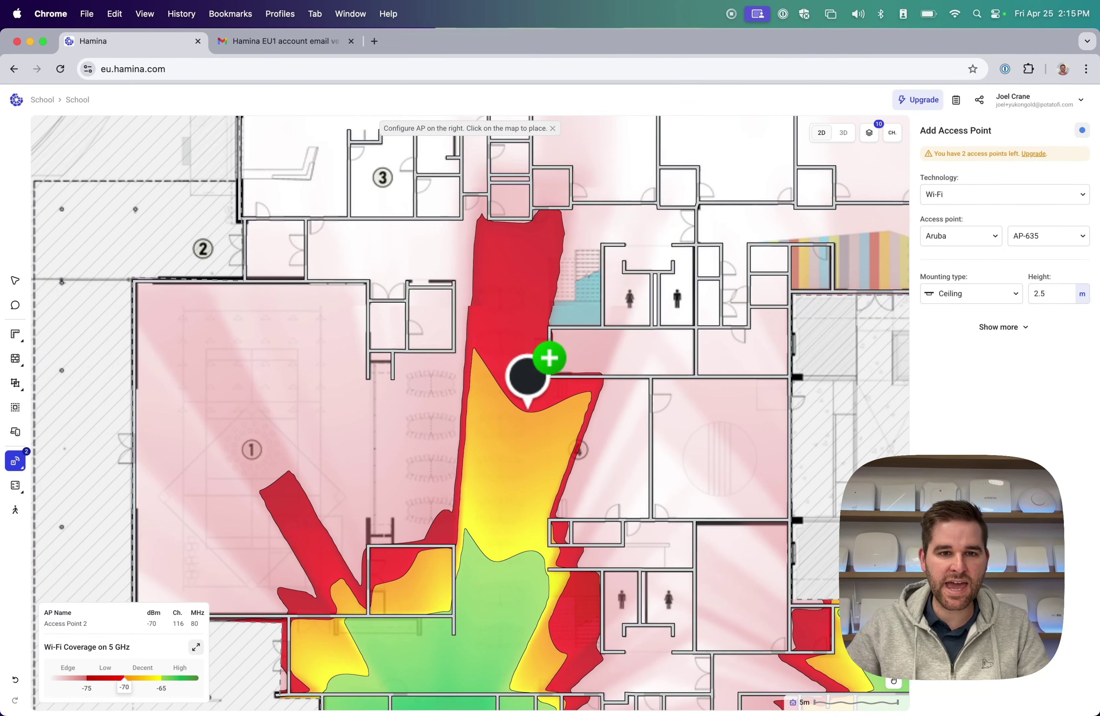
scroll(527, 376, right, 4)
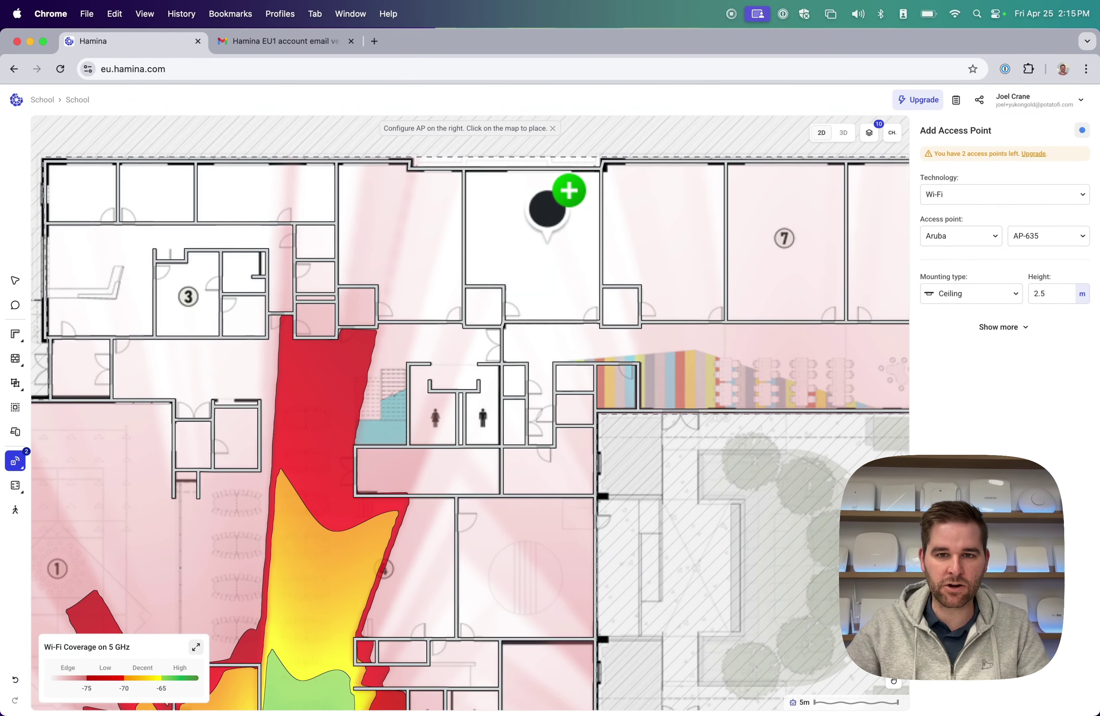
scroll(557, 246, right, 4)
click(740, 241)
scroll(646, 260, down, 3)
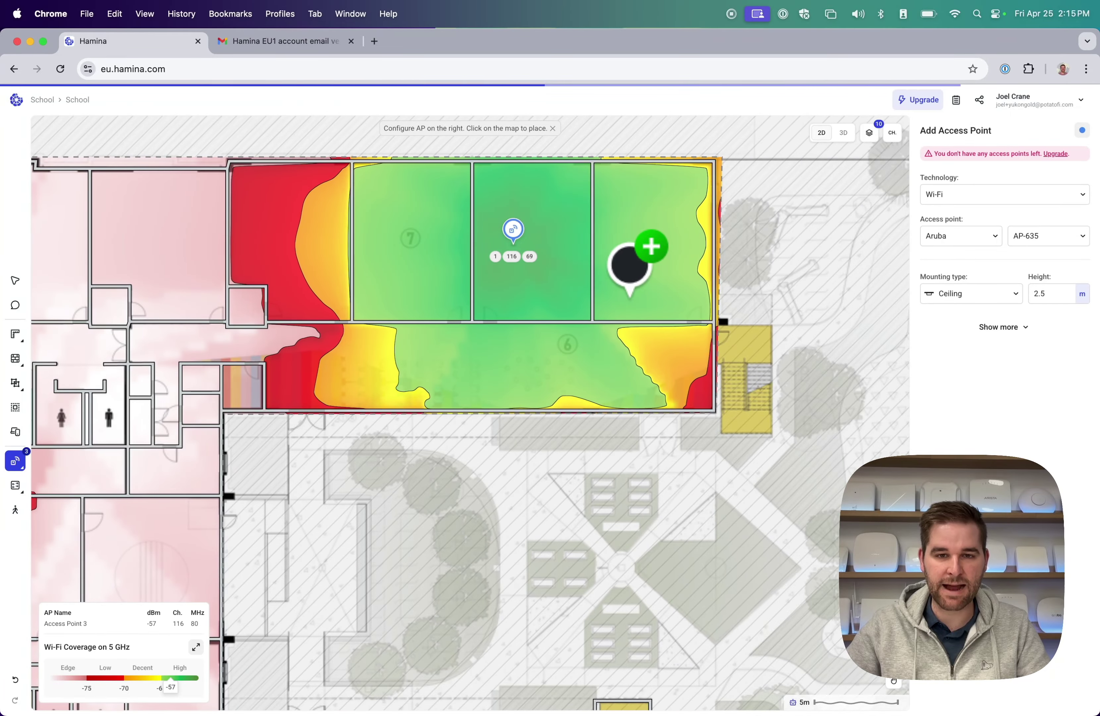
scroll(544, 275, down, 2)
scroll(543, 275, down, 4)
scroll(543, 275, left, 5)
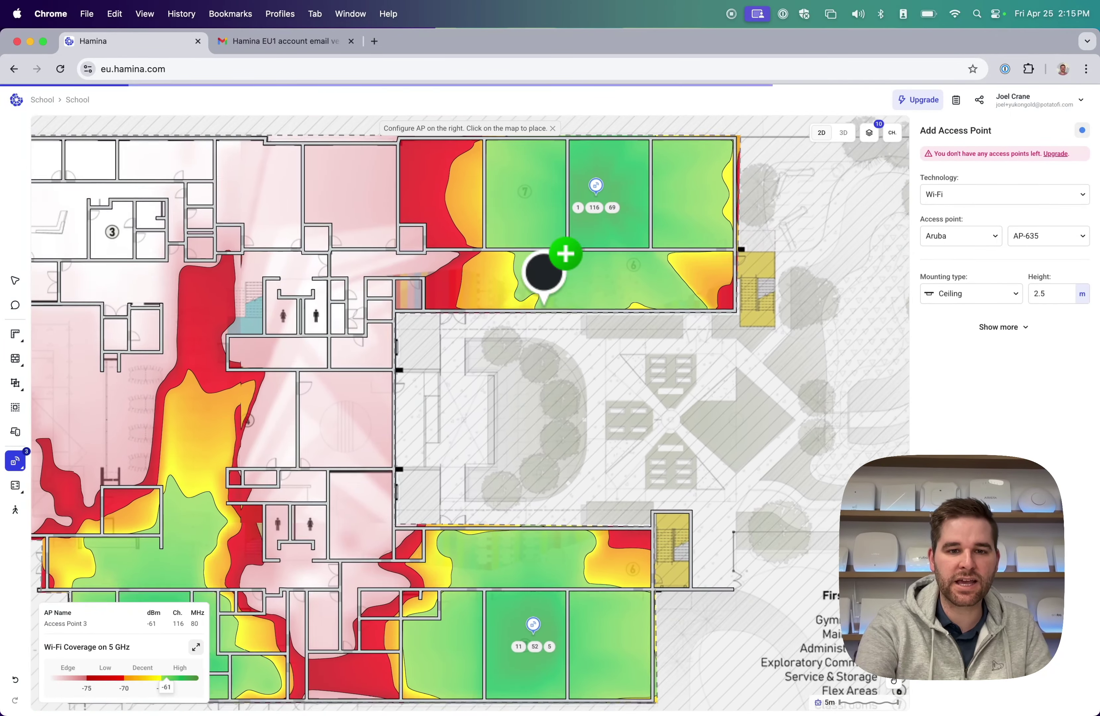
scroll(543, 274, down, 2)
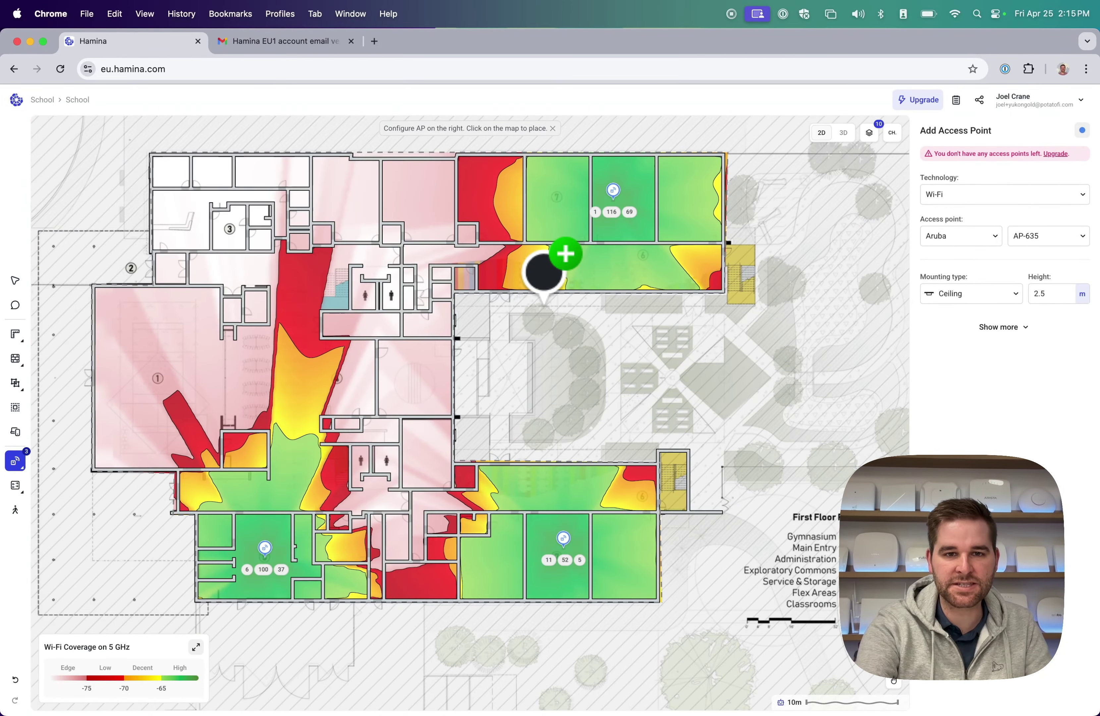
scroll(543, 274, down, 2)
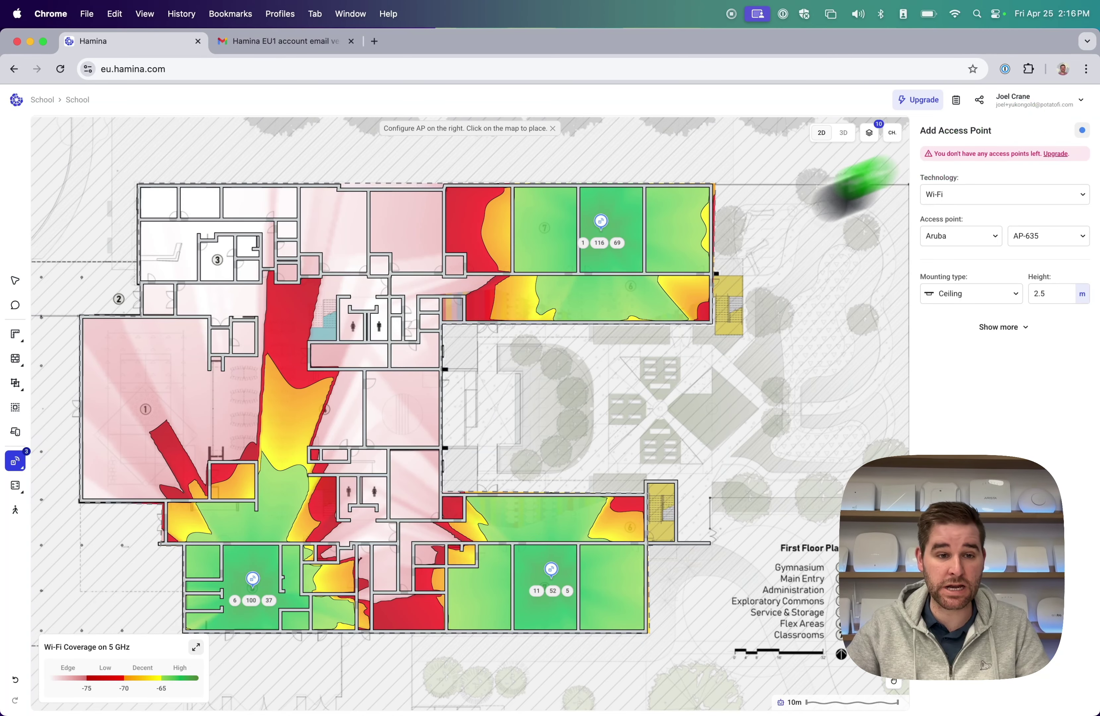
mouse_move(18, 481)
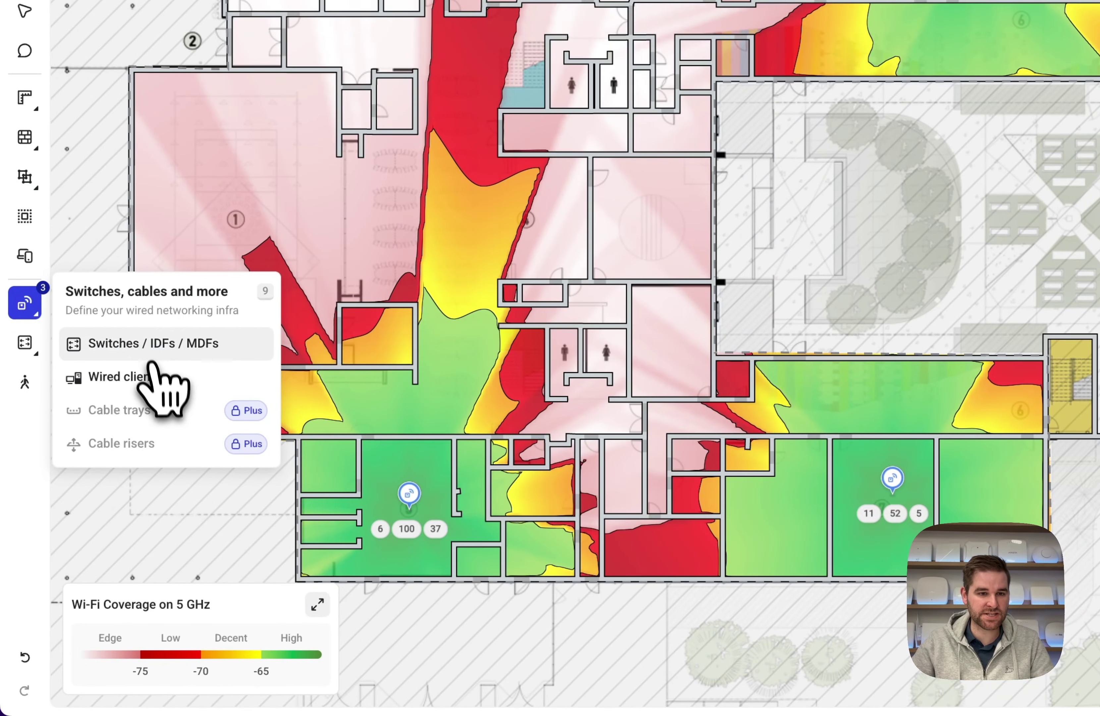
Add a 24-port network switch to the plan near the central corridor.
click(170, 346)
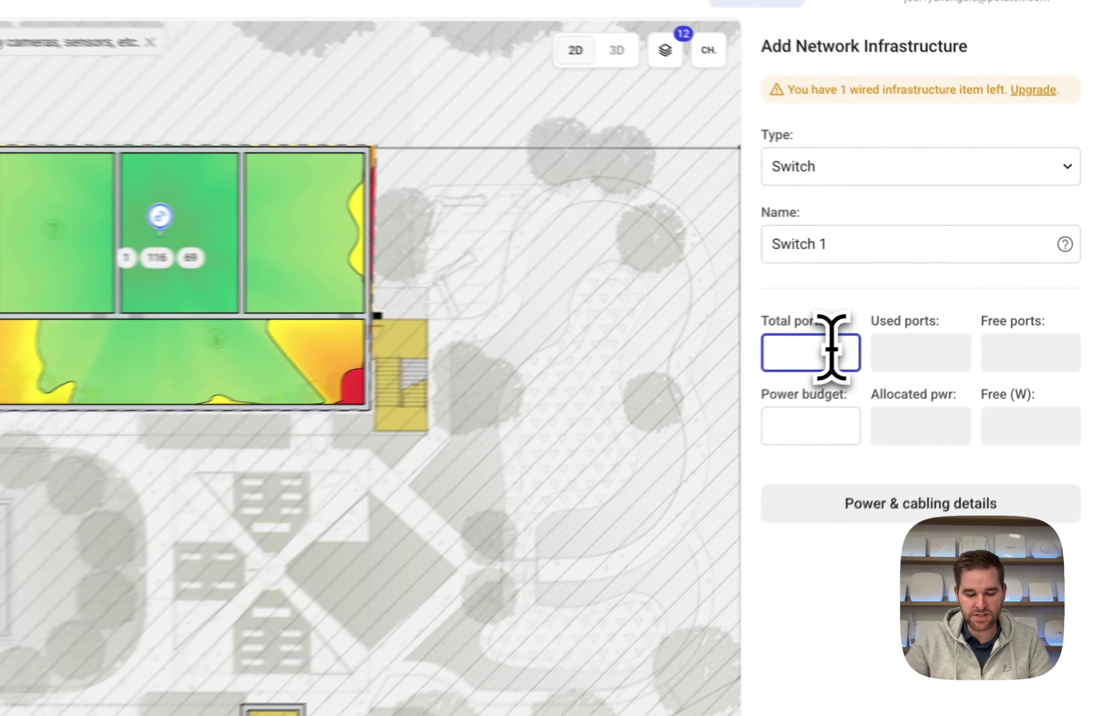
text(24)
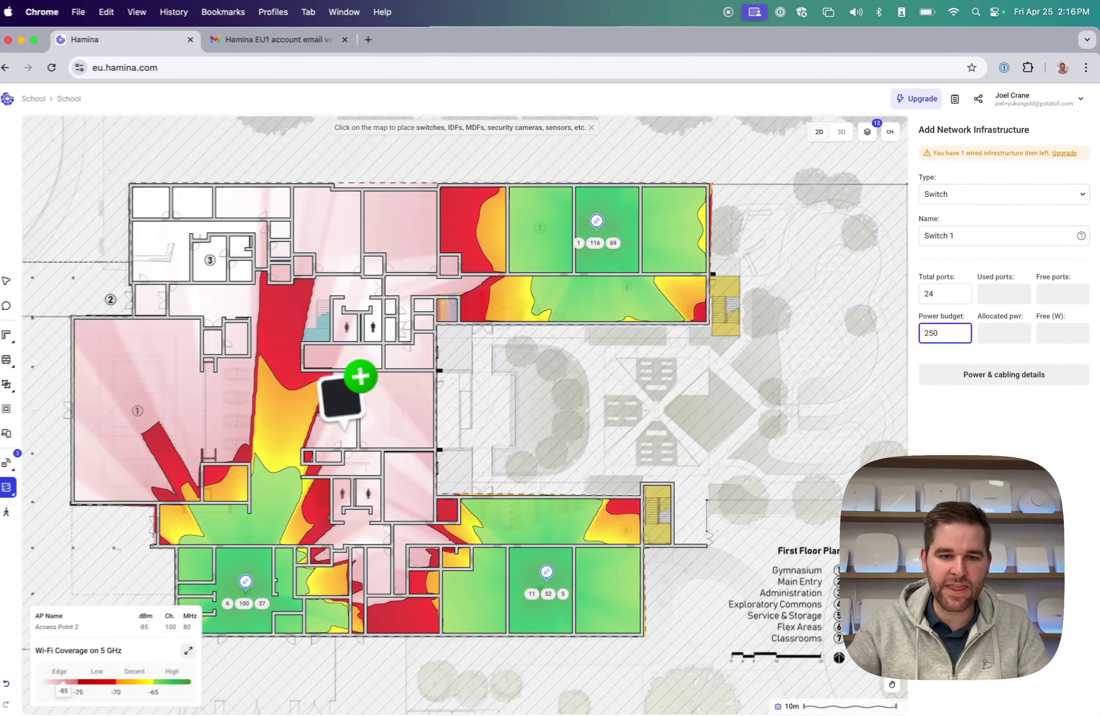
scroll(302, 439, up, 5)
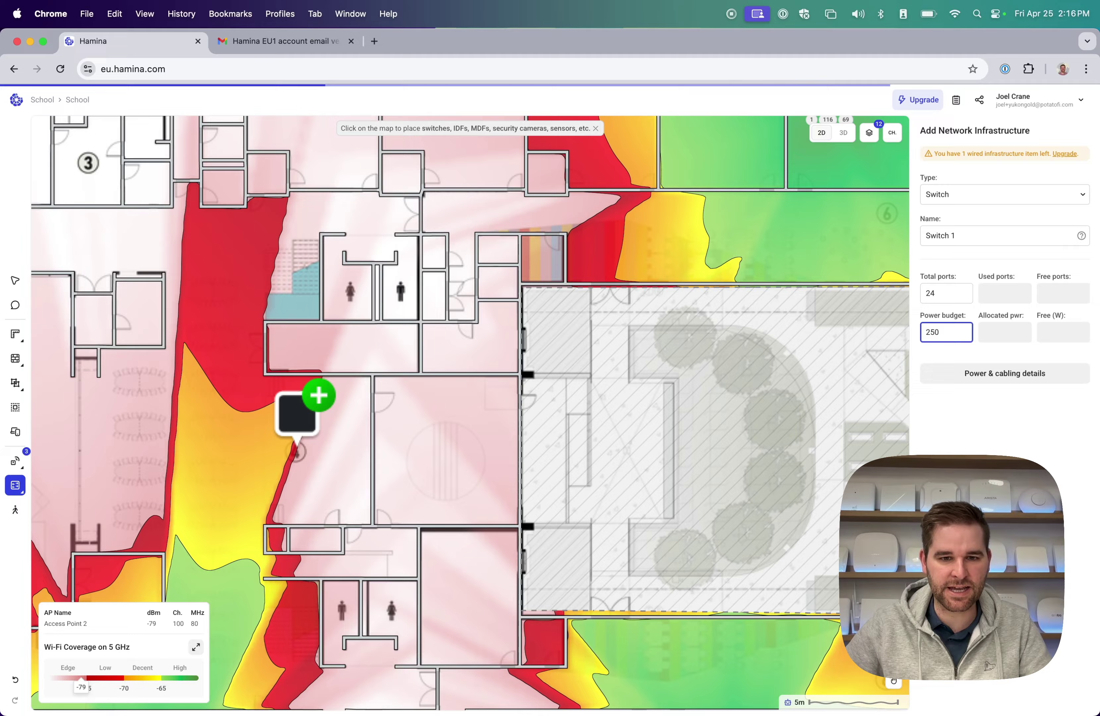
scroll(299, 439, down, 5)
scroll(524, 421, up, 1)
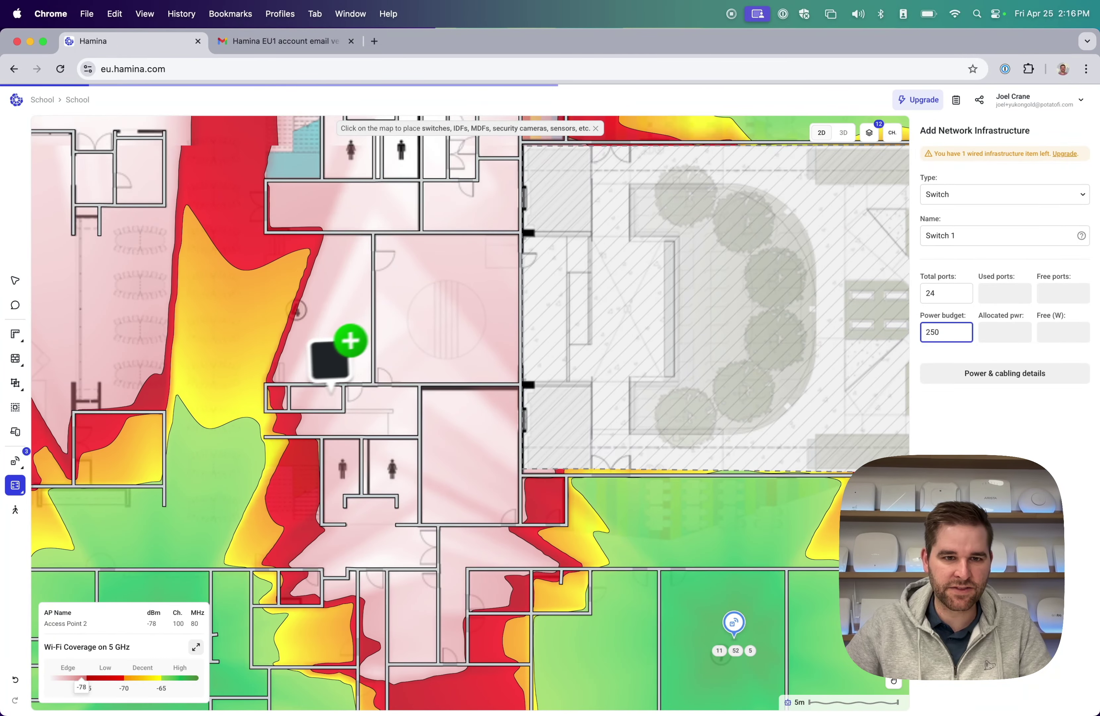
click(274, 372)
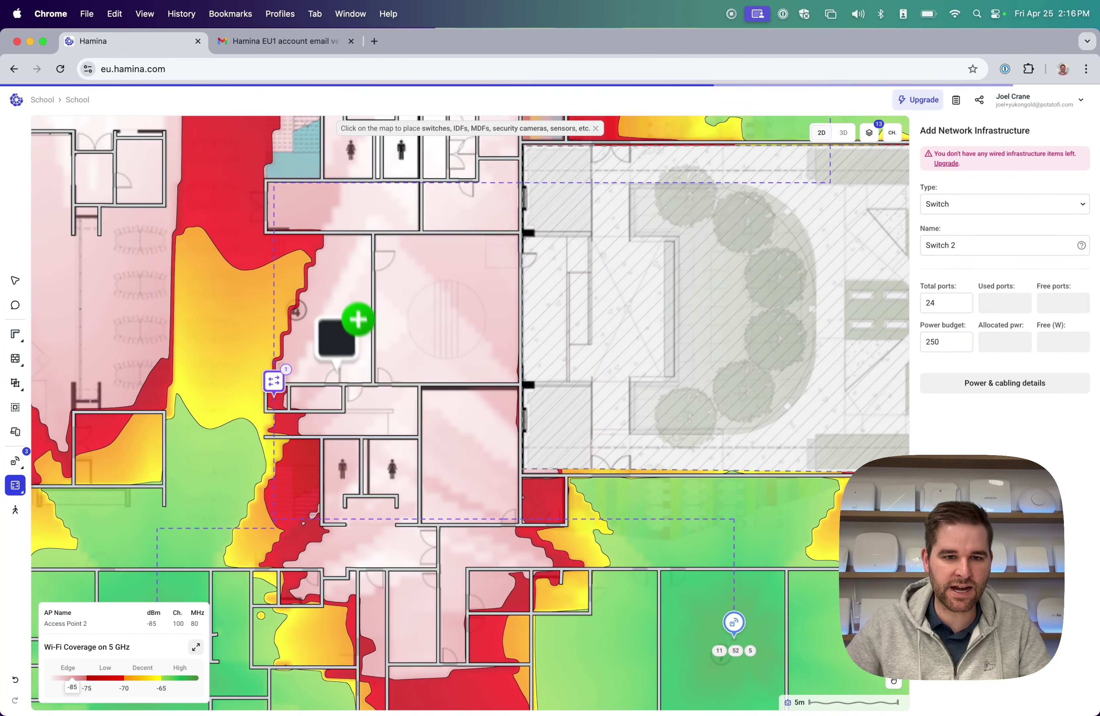
click(17, 284)
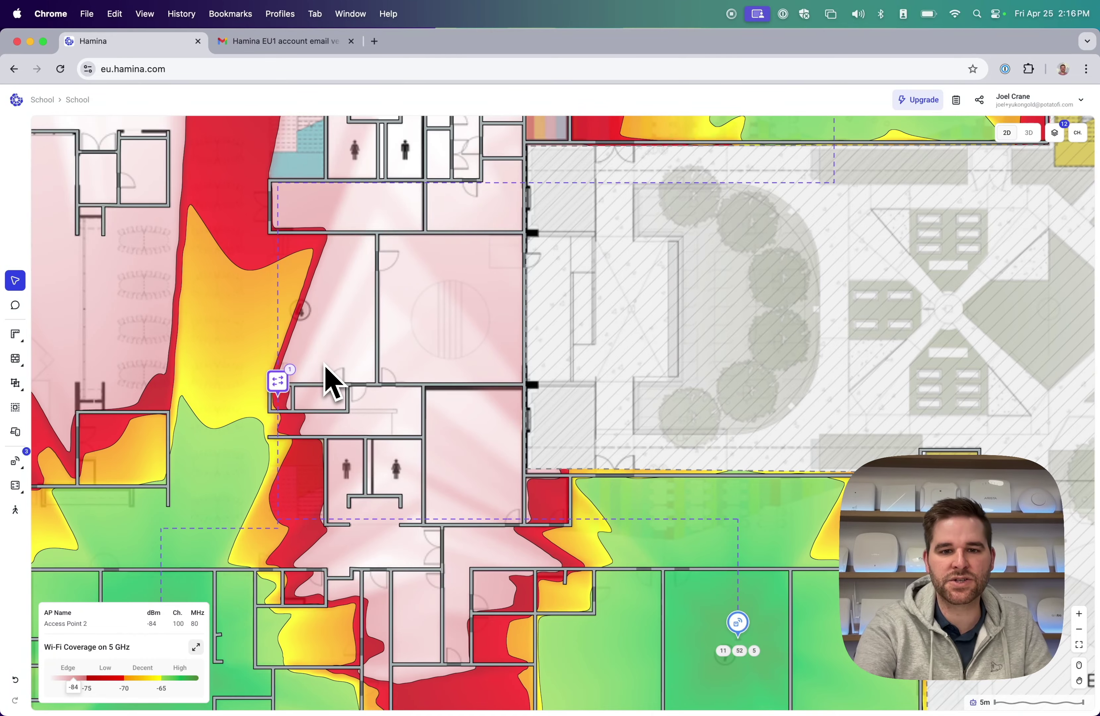
Drag Switch 1 down beside the Exploratory Commons so its cables reroute to the three APs.
scroll(332, 382, down, 5)
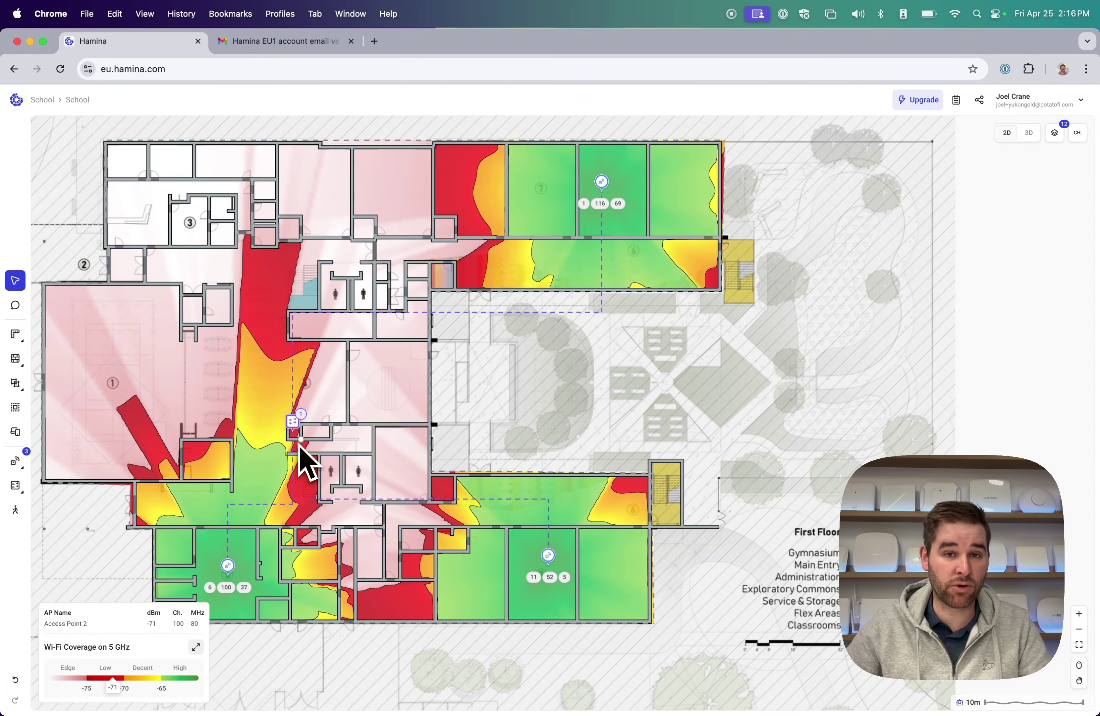
click(15, 485)
click(184, 306)
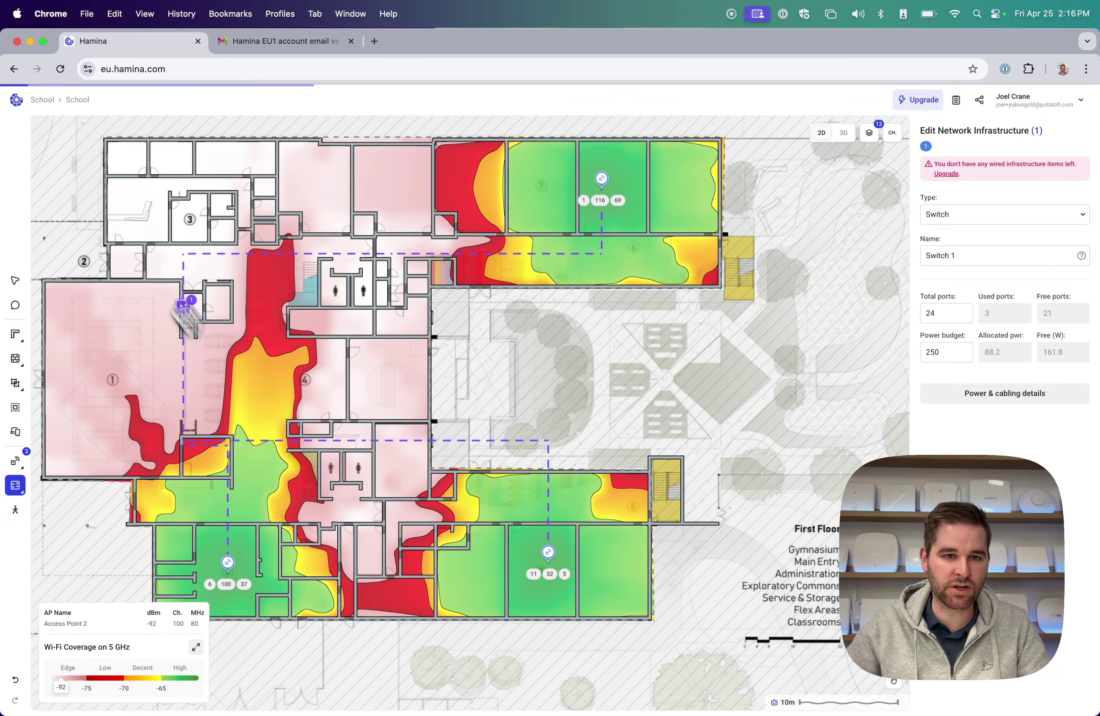
drag(184, 306, 330, 410)
drag(296, 331, 286, 279)
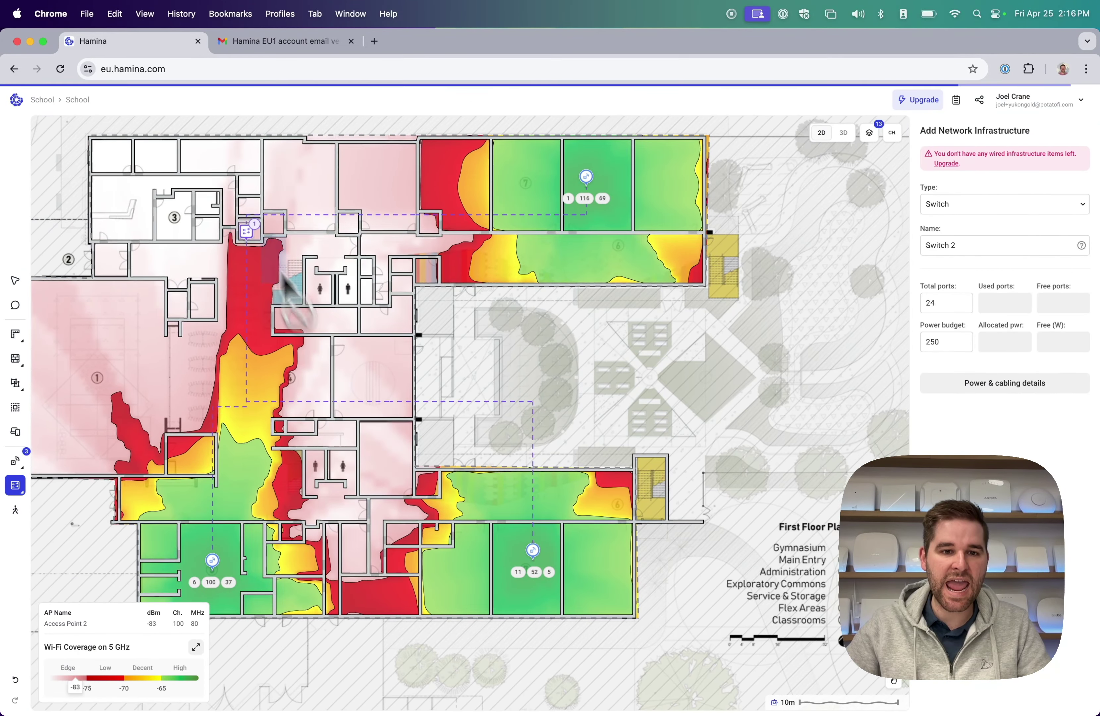
drag(249, 235, 277, 423)
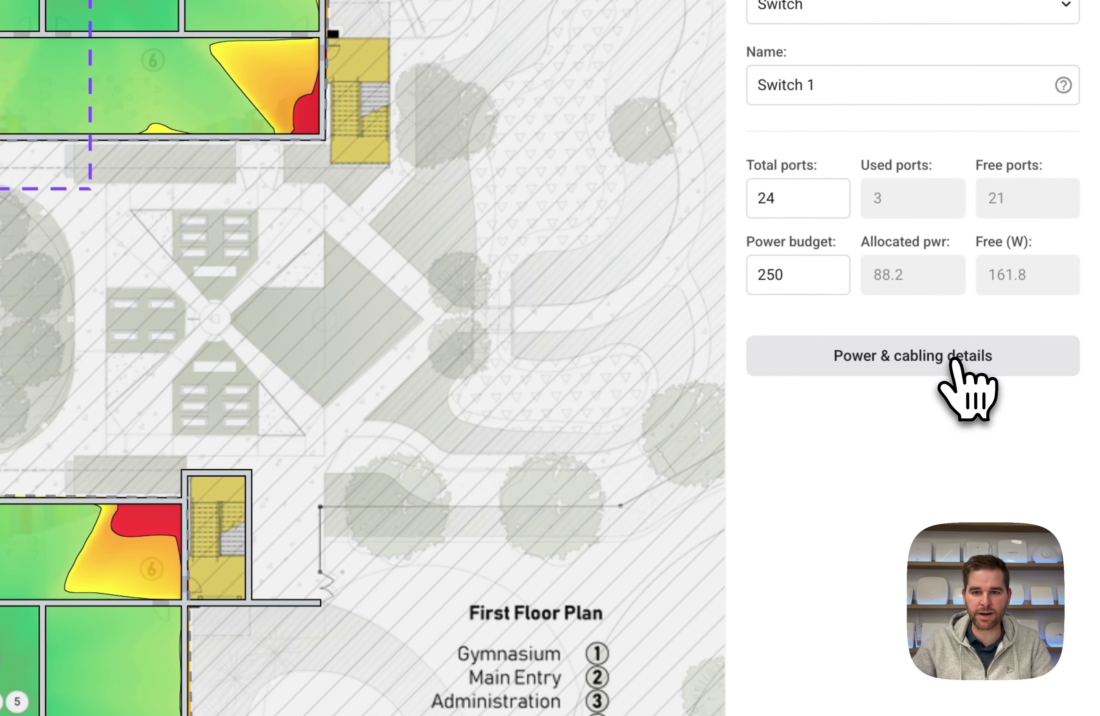
click(1025, 398)
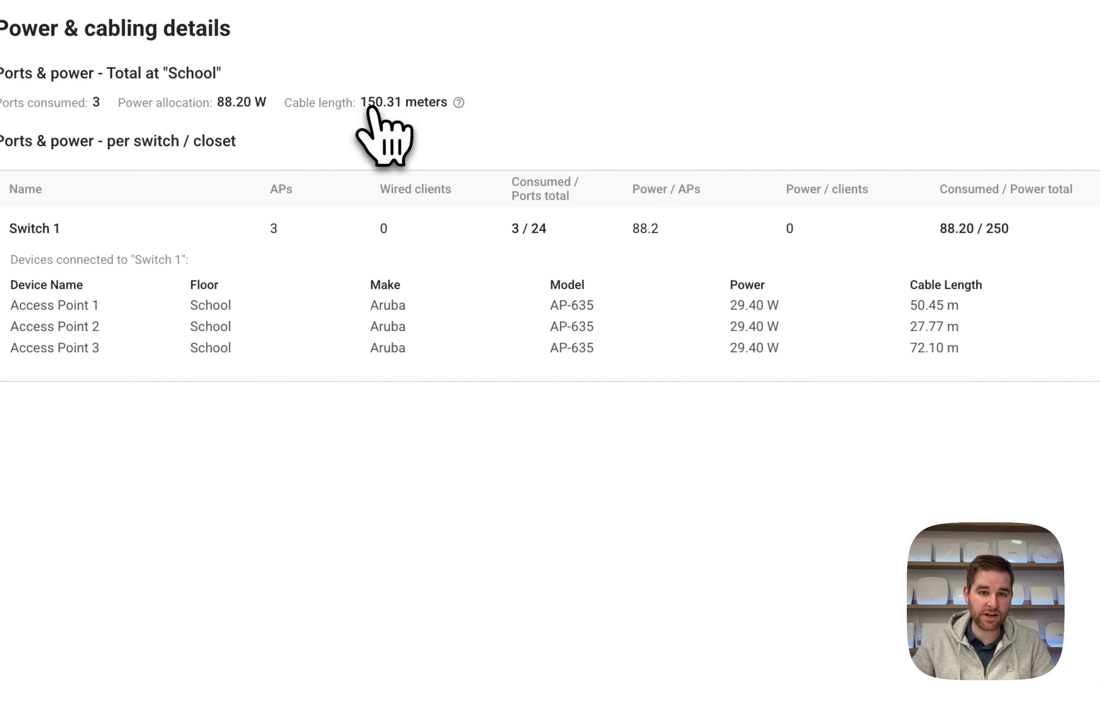
click(1087, 97)
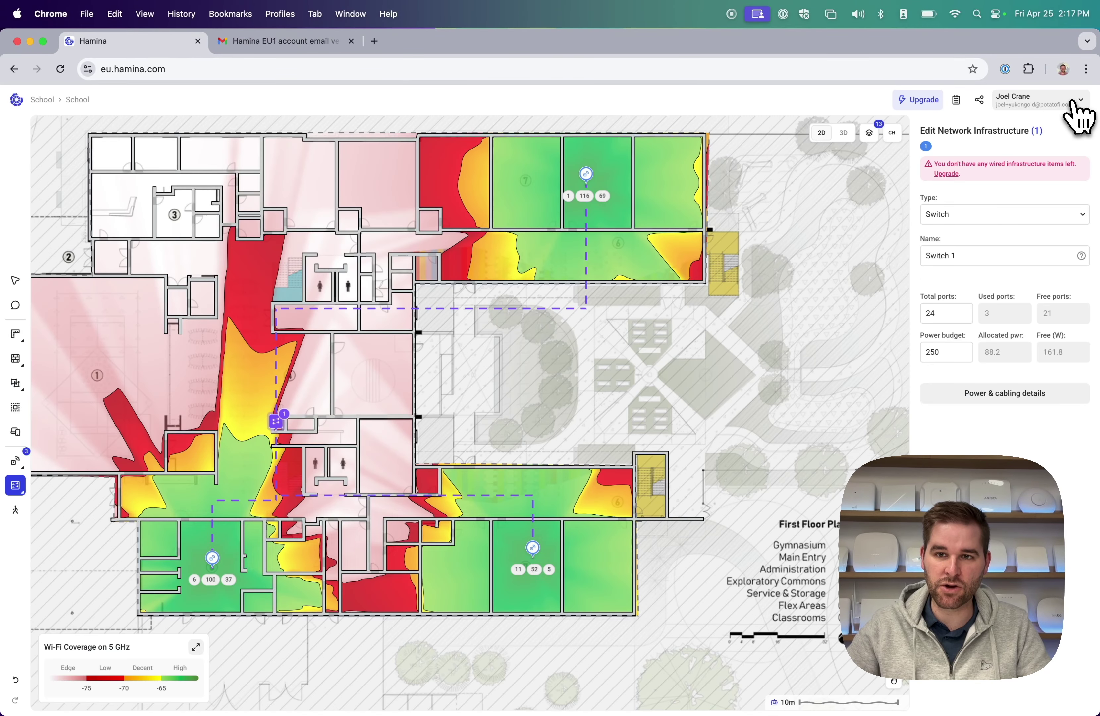
click(1077, 103)
click(1052, 132)
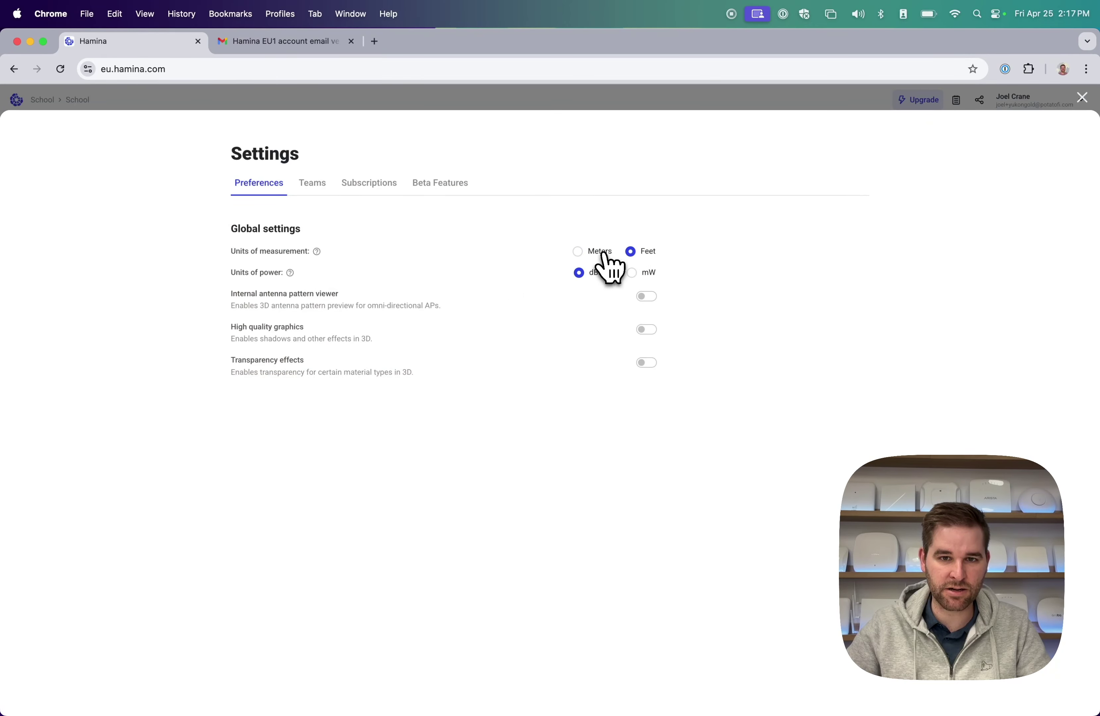
click(1084, 98)
click(1051, 393)
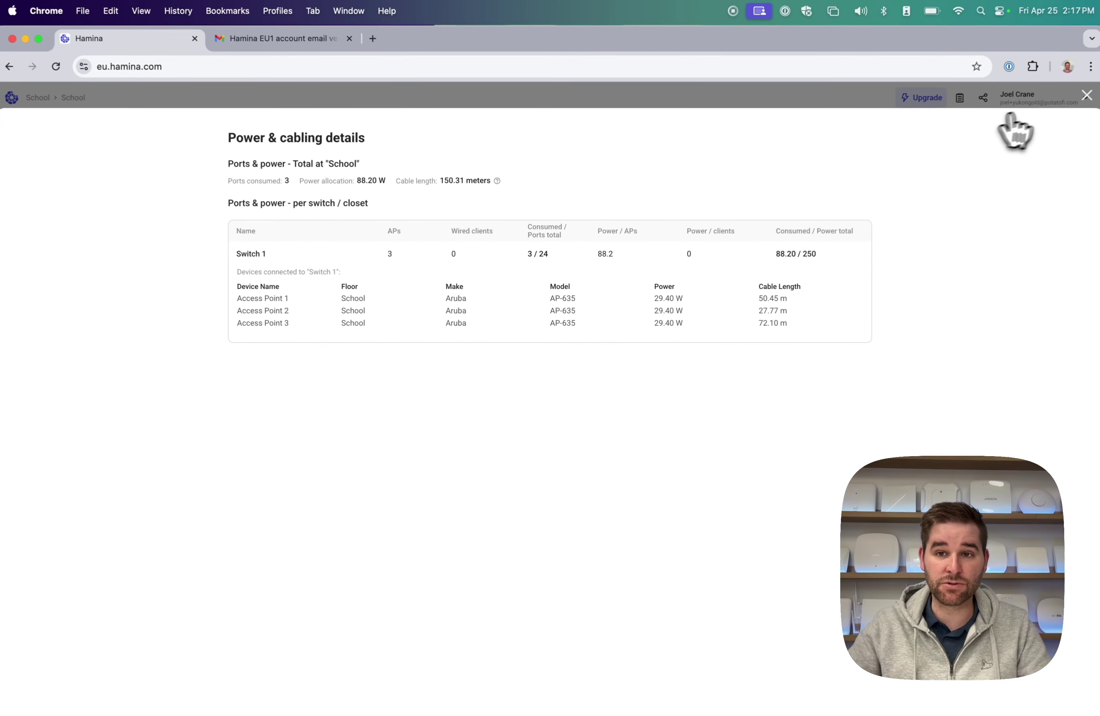
click(1084, 98)
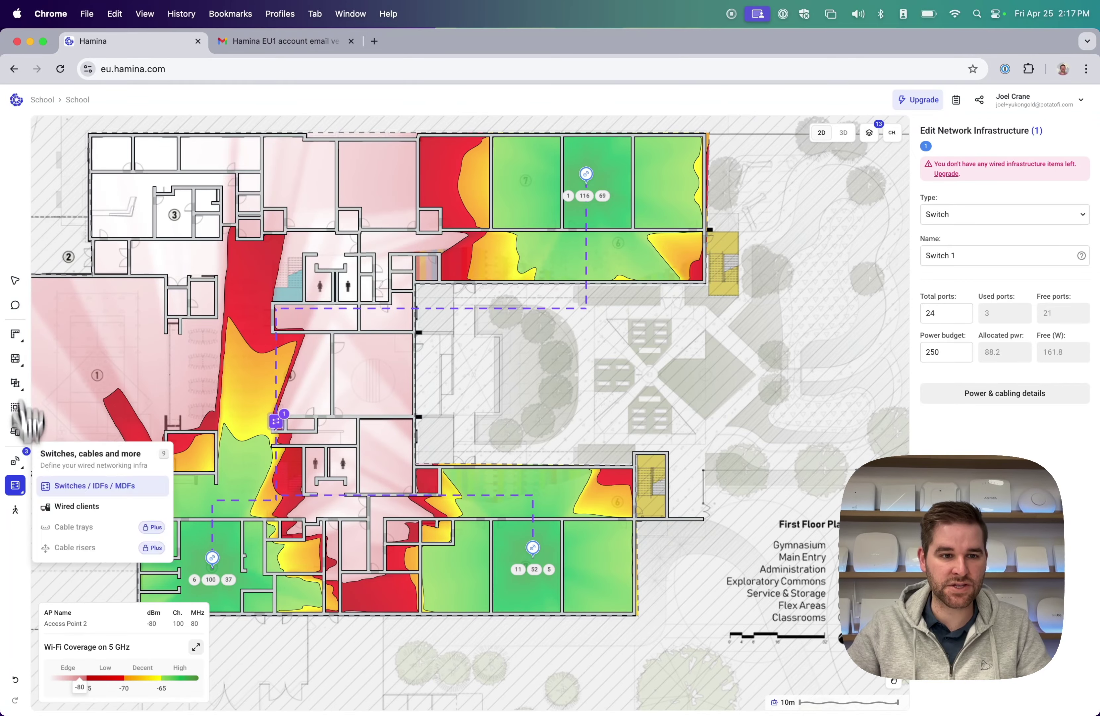
Drop an iPhone client onto the plan and move it into room 4 to check signal and data rate.
mouse_move(17, 512)
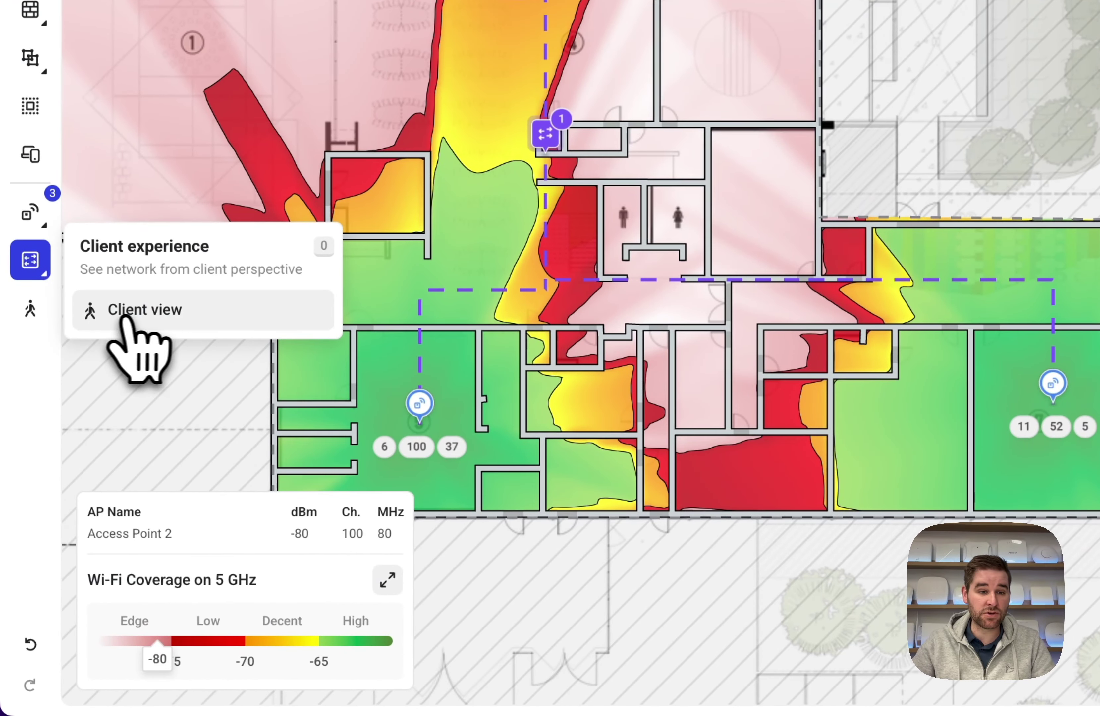
click(76, 477)
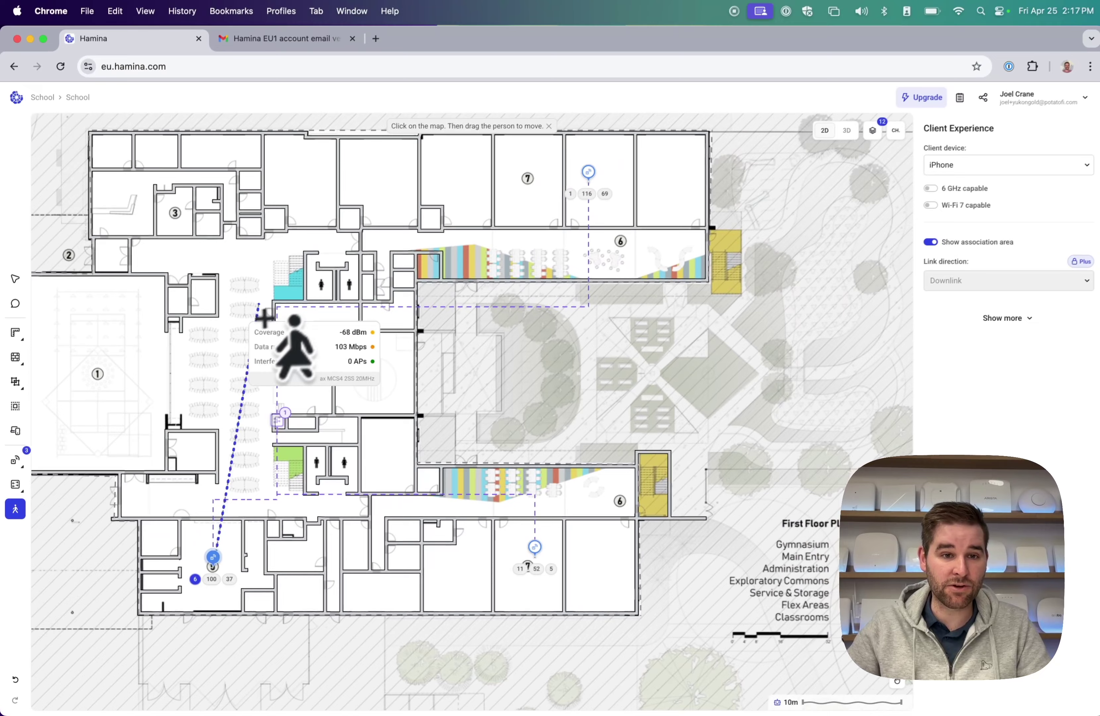
mouse_move(255, 304)
mouse_down()
mouse_move(251, 575)
mouse_move(256, 513)
mouse_move(509, 510)
mouse_up()
click(988, 169)
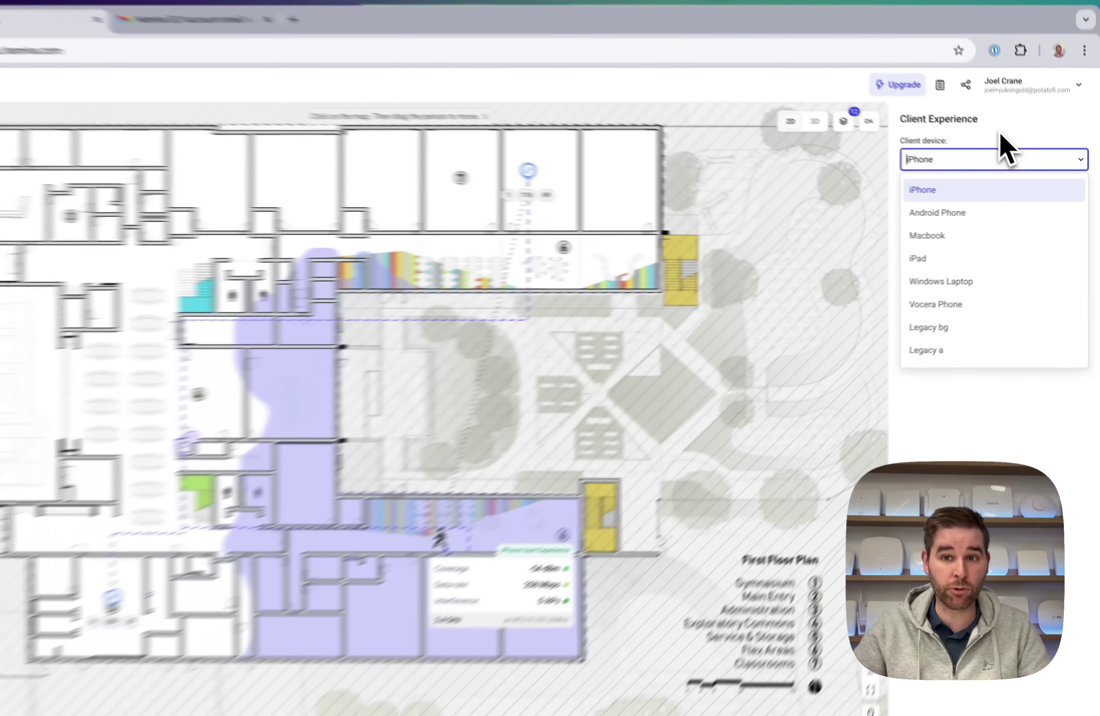
click(906, 100)
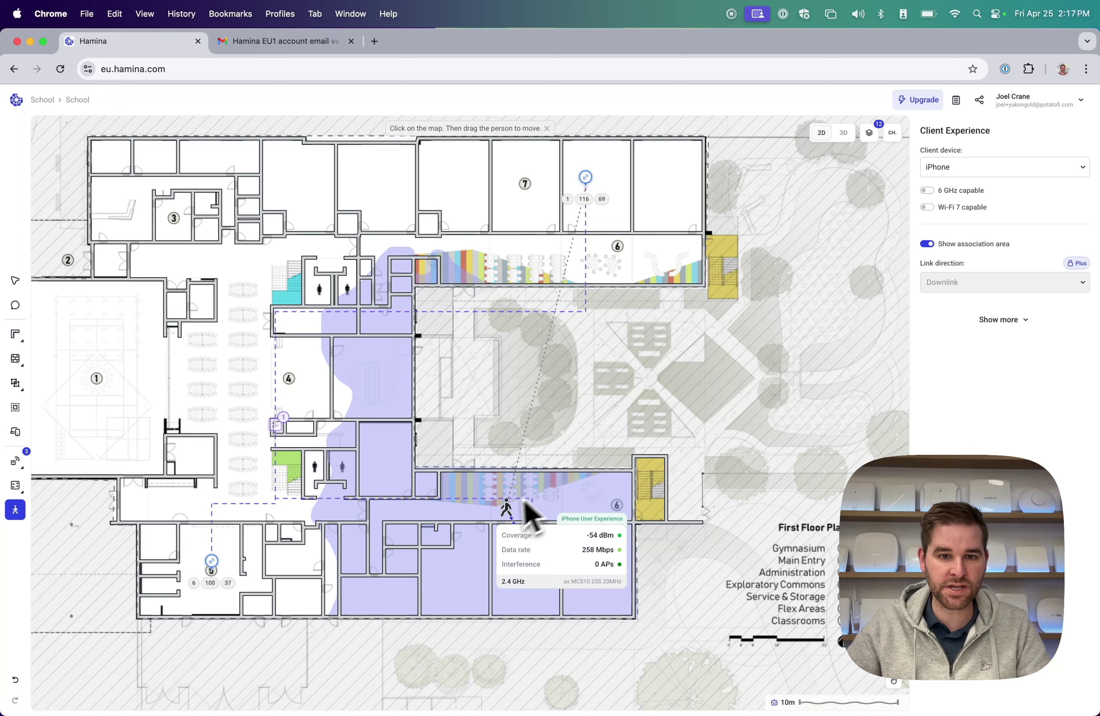
mouse_move(506, 501)
mouse_down()
mouse_move(287, 507)
mouse_move(236, 442)
mouse_move(241, 301)
mouse_move(275, 267)
mouse_move(392, 243)
mouse_up()
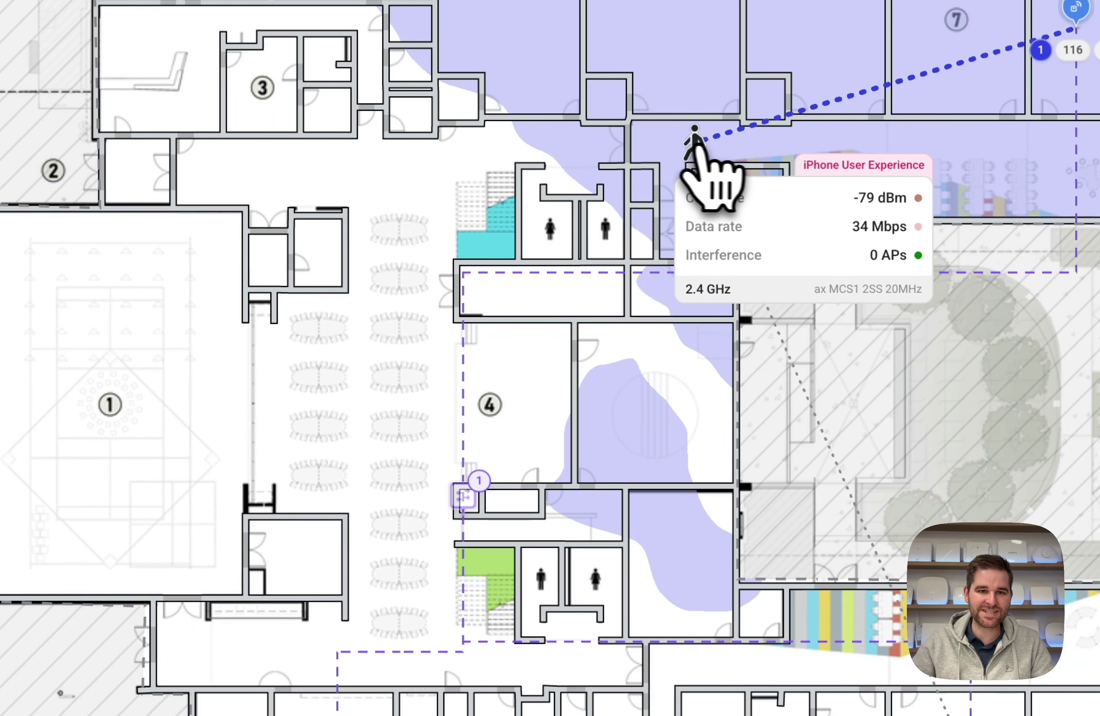
mouse_move(696, 148)
mouse_down()
mouse_move(488, 150)
mouse_move(396, 399)
mouse_move(405, 590)
mouse_up()
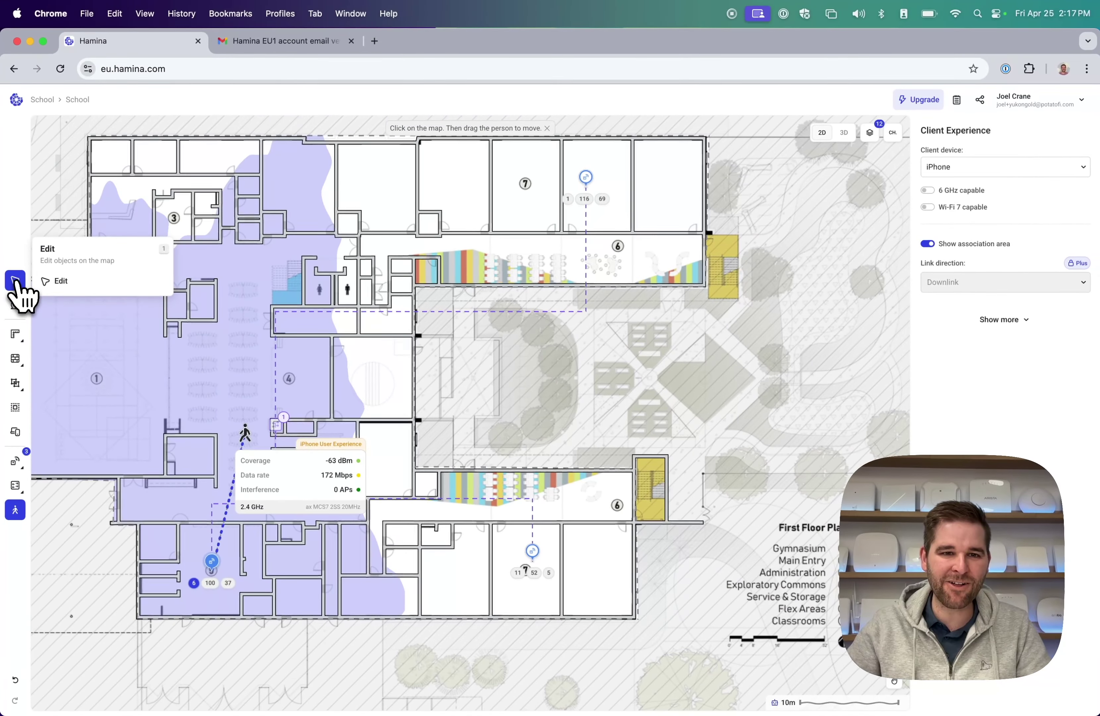
click(18, 282)
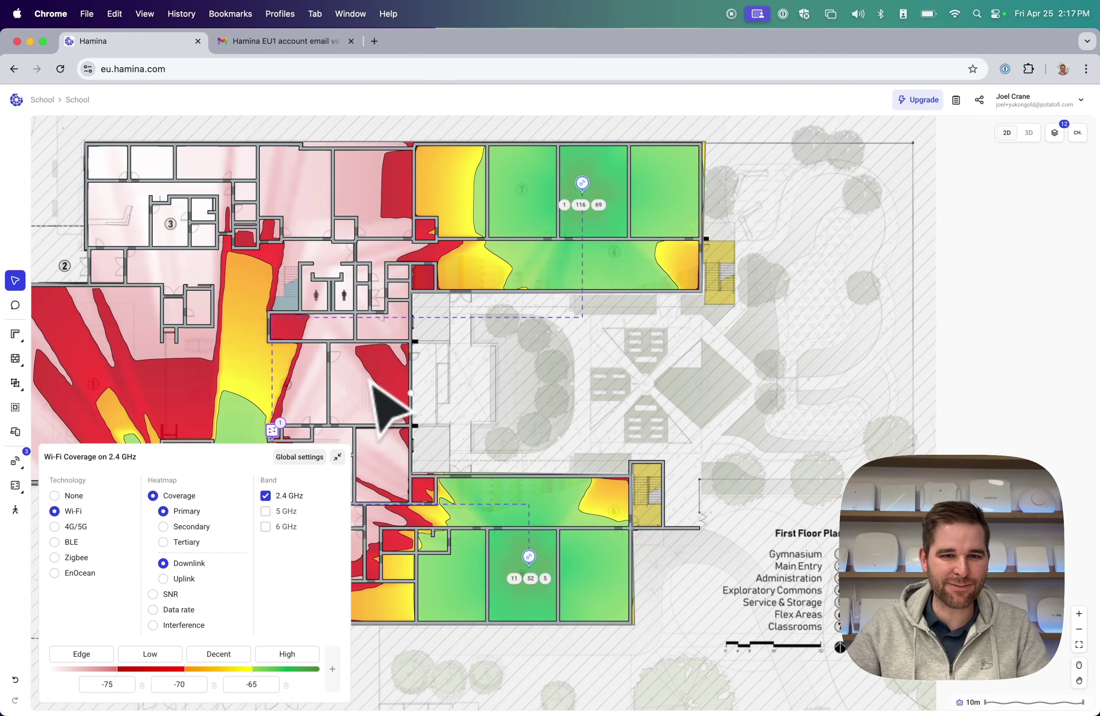
Toggle the heatmap through the 5, 6 and 2.4 GHz bands, finishing on 5 GHz.
scroll(371, 409, left, 3)
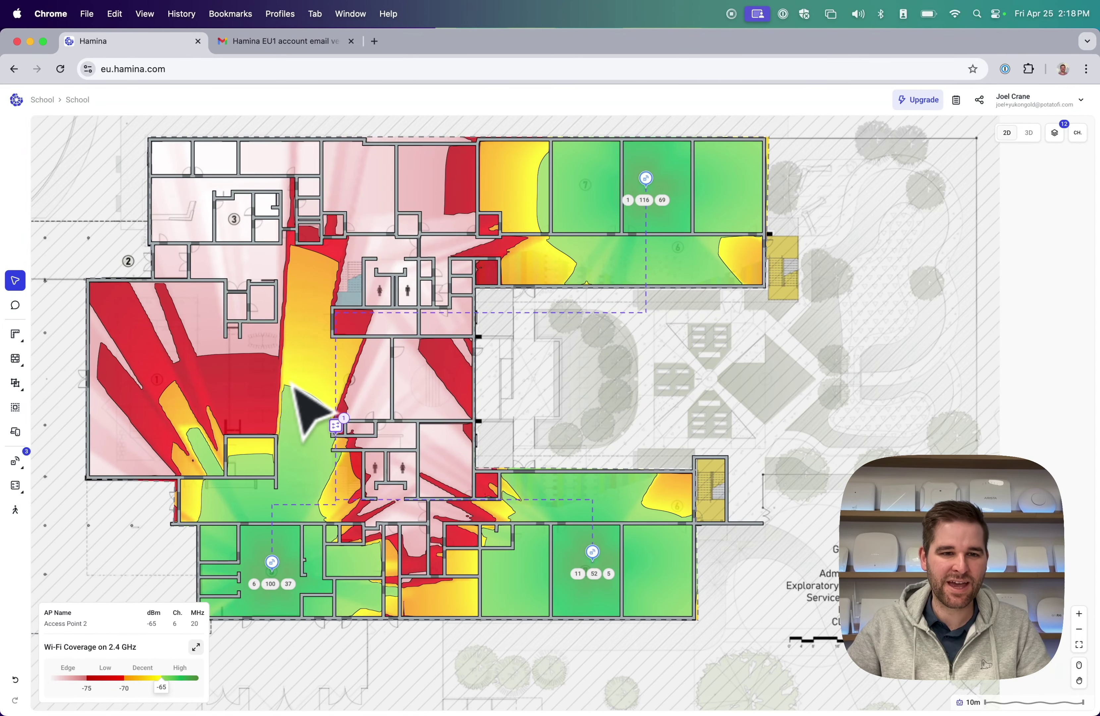
mouse_move(196, 649)
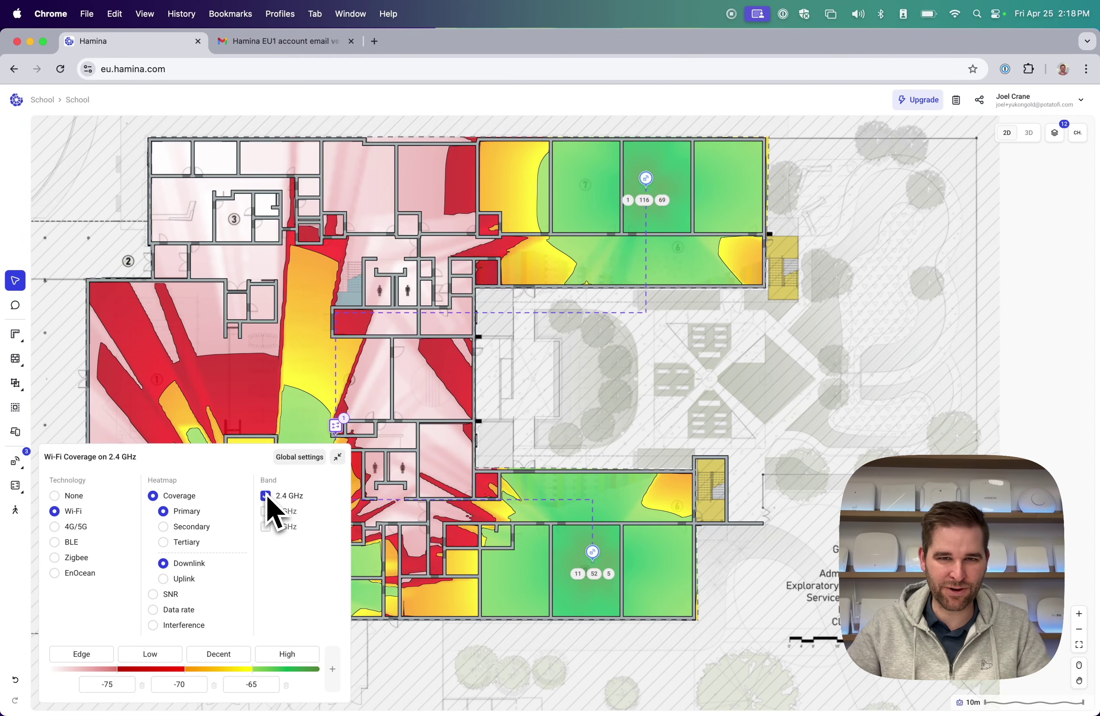
click(267, 511)
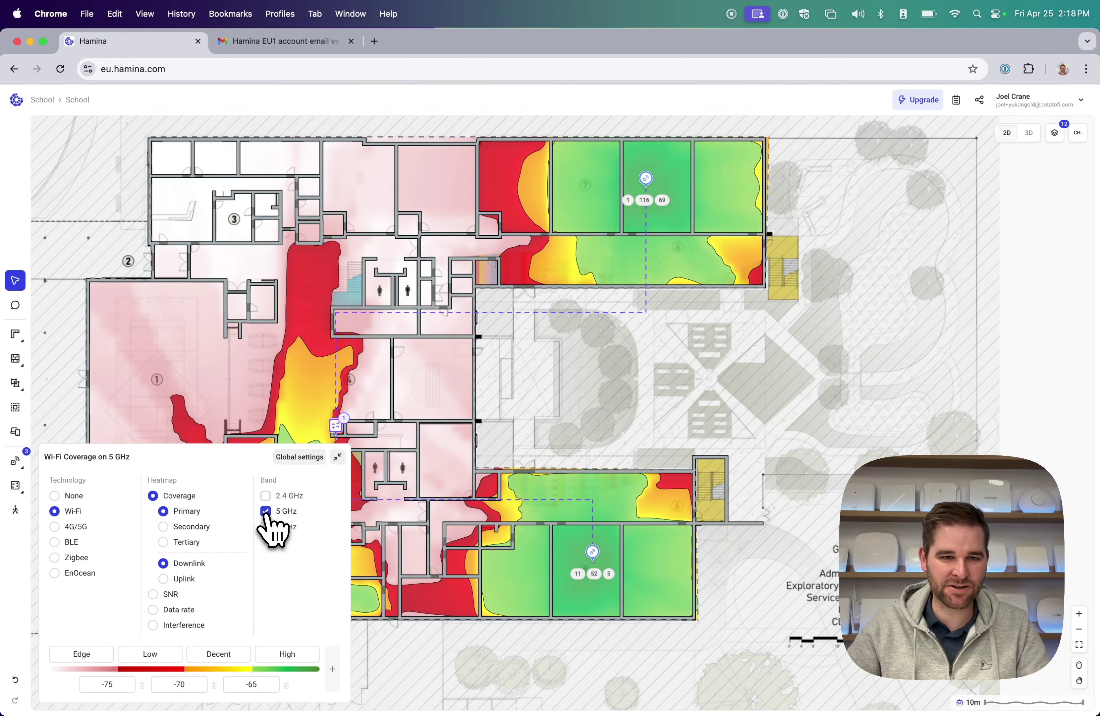
click(266, 526)
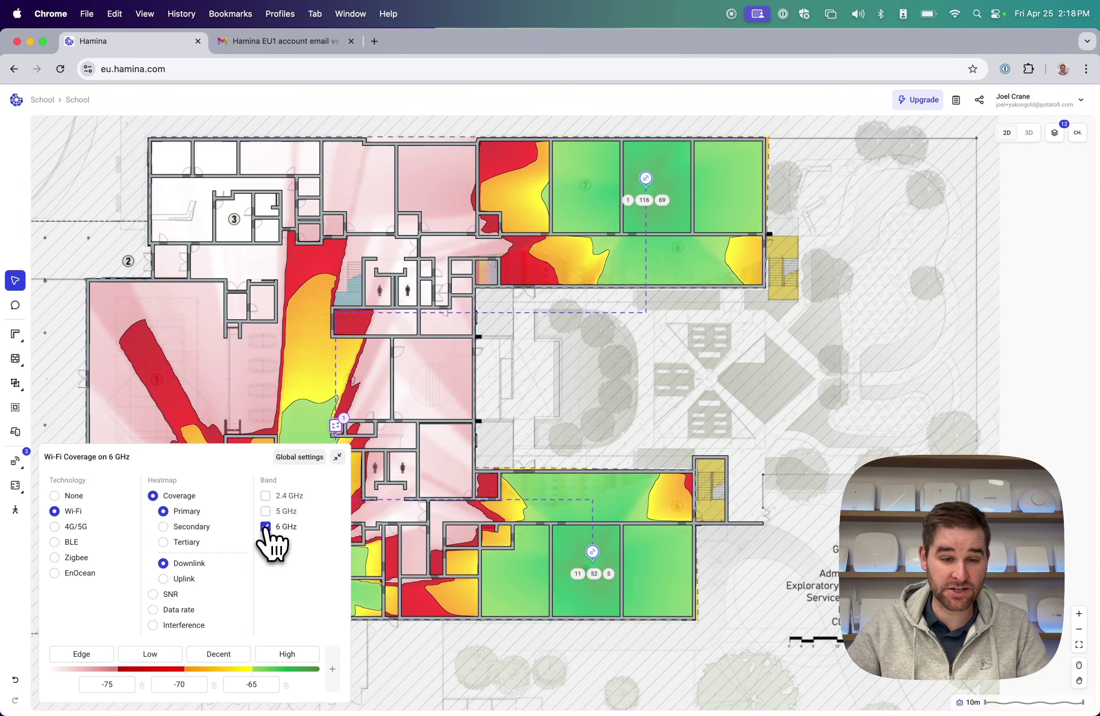
click(266, 526)
click(265, 496)
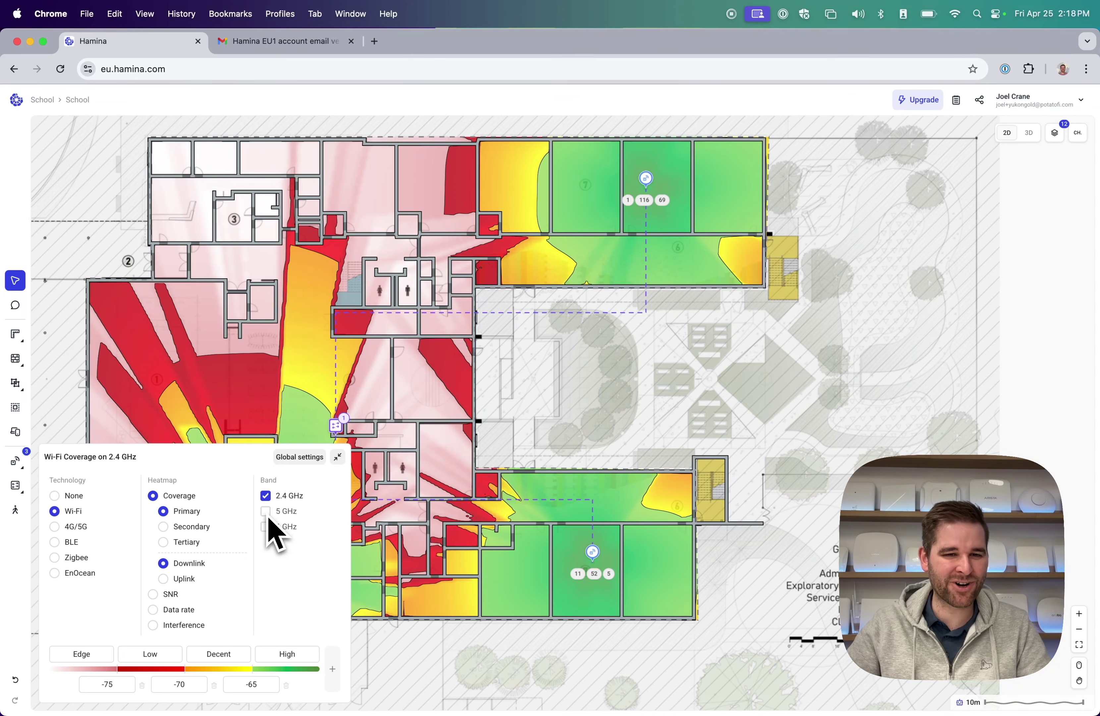
click(266, 510)
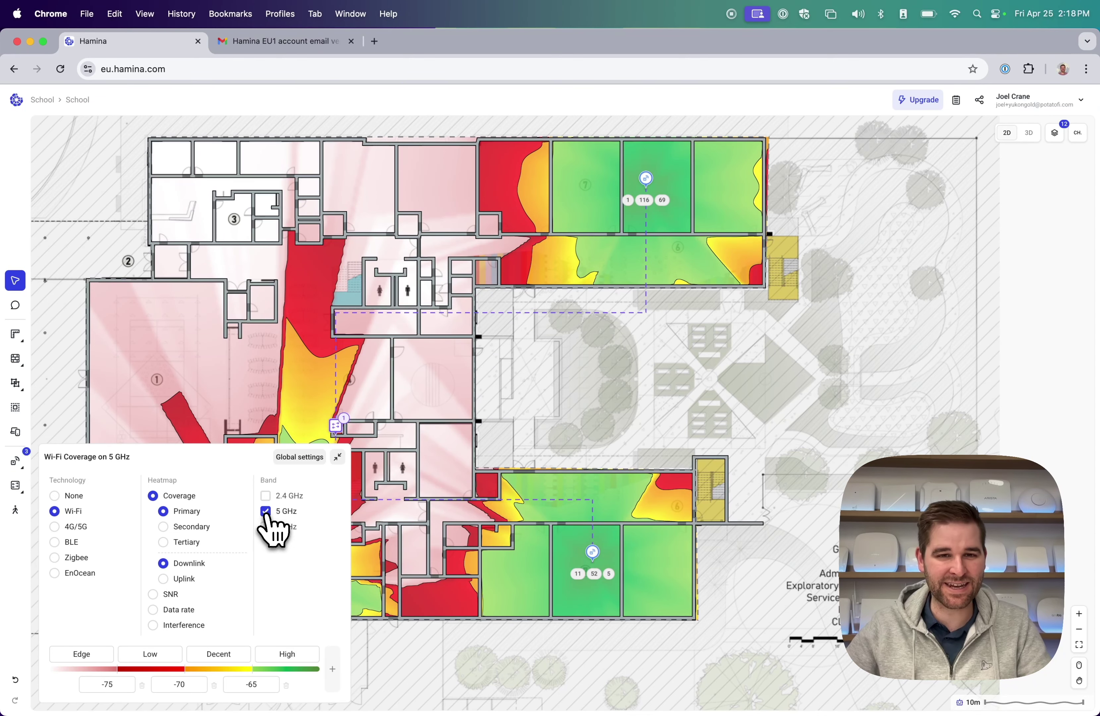
click(15, 283)
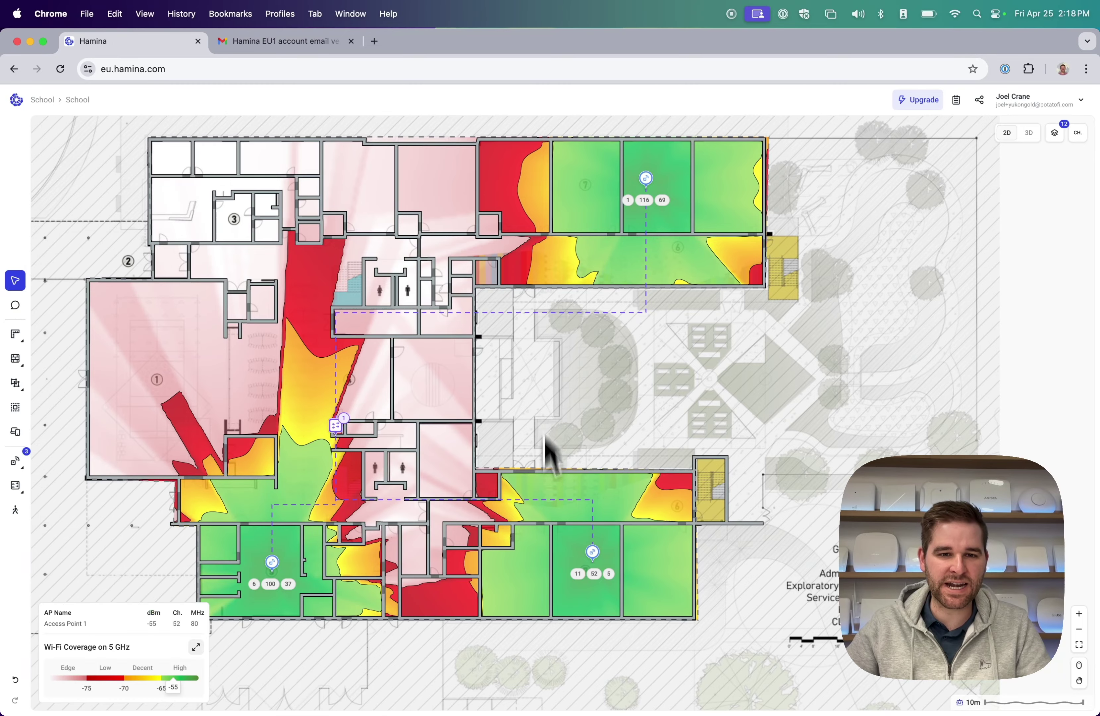
scroll(576, 309, up, 2)
Drop the channel-116 access point into the middle of the lower wing, then marquee-select the whole building.
drag(646, 216, 415, 585)
click(441, 498)
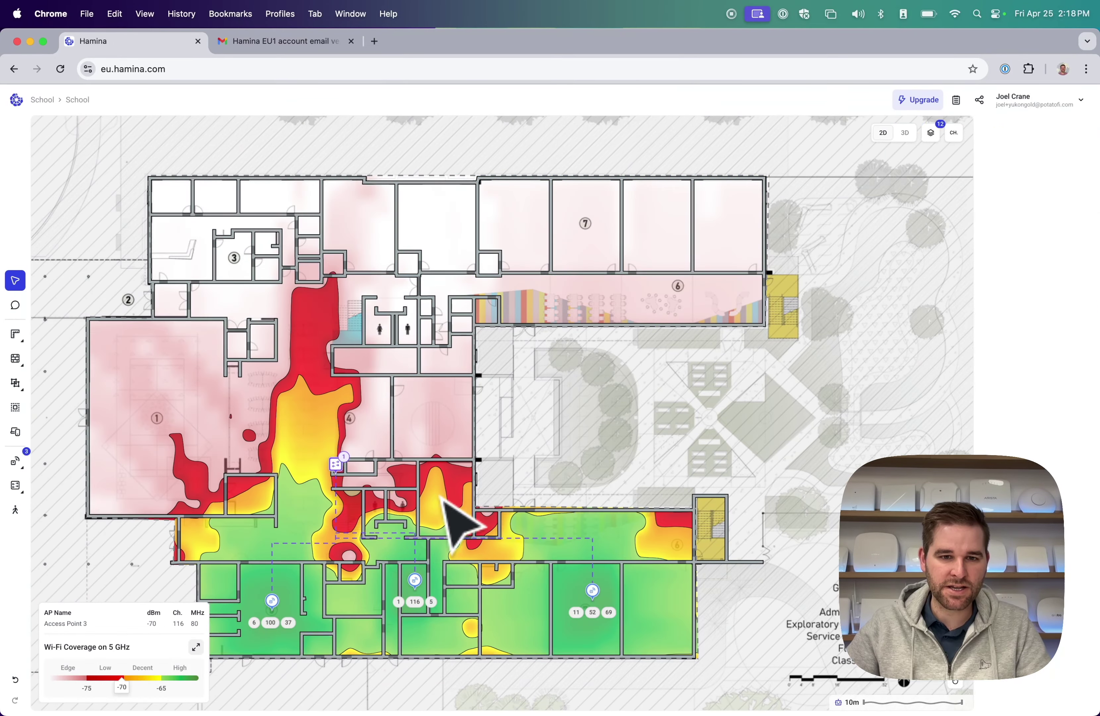
scroll(446, 502, down, 5)
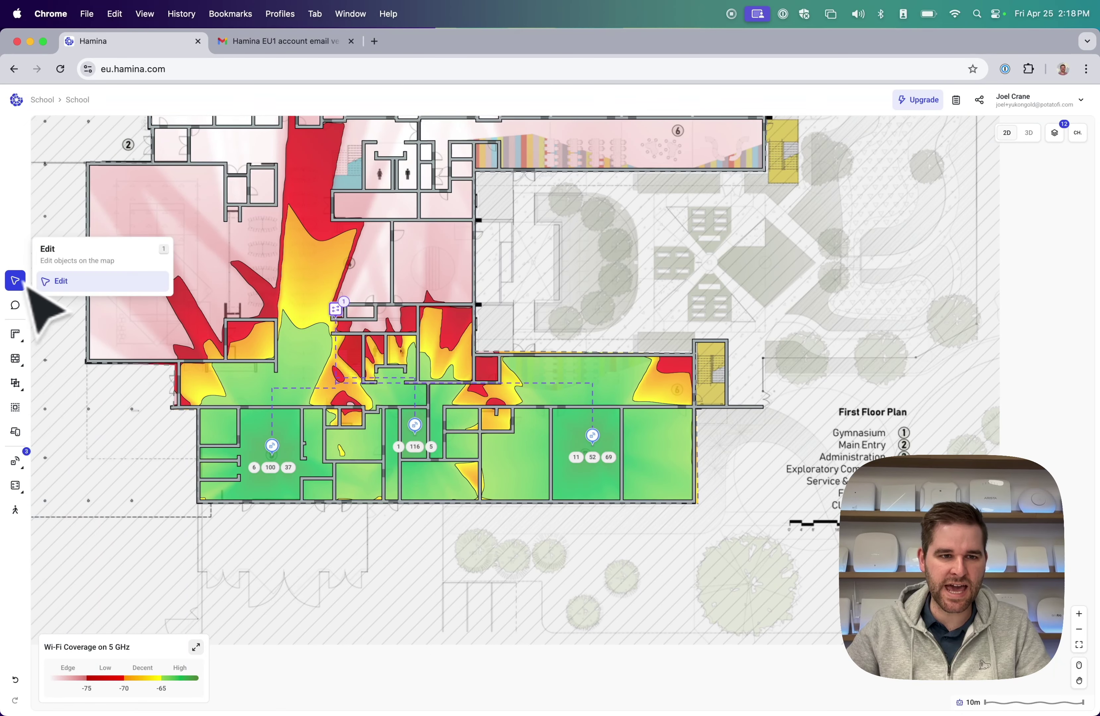
drag(123, 376, 715, 541)
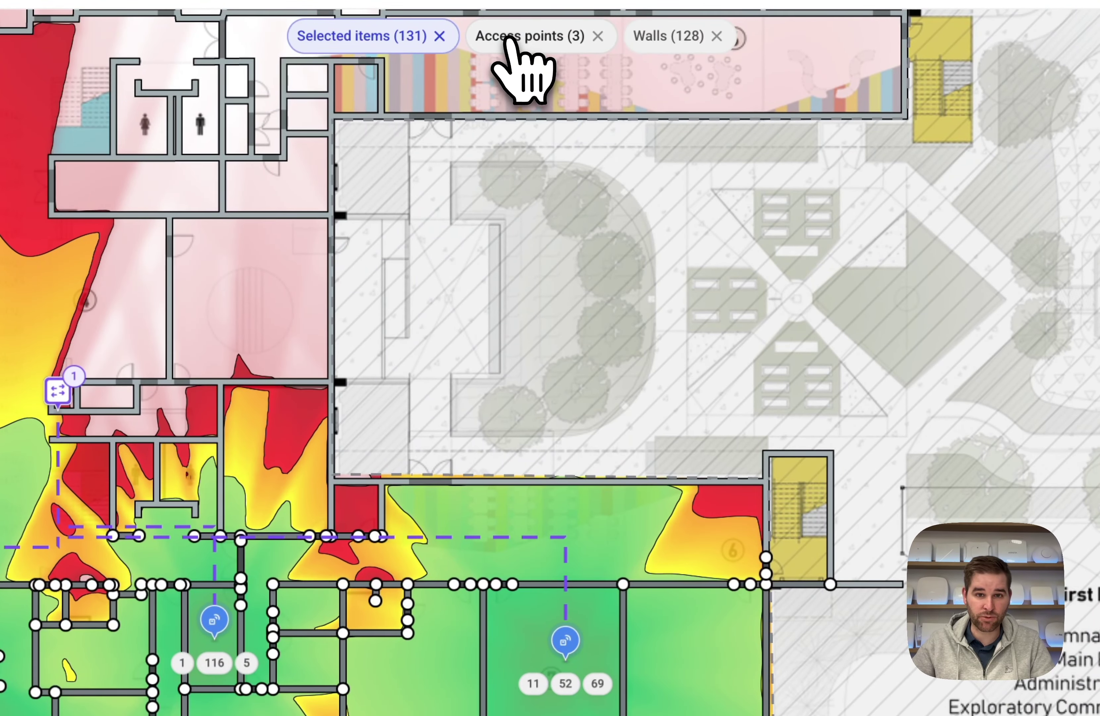
Filter to the 3 access points and set their transmit power to 14 dBm (5 GHz) and 16 dBm (6 GHz).
click(564, 130)
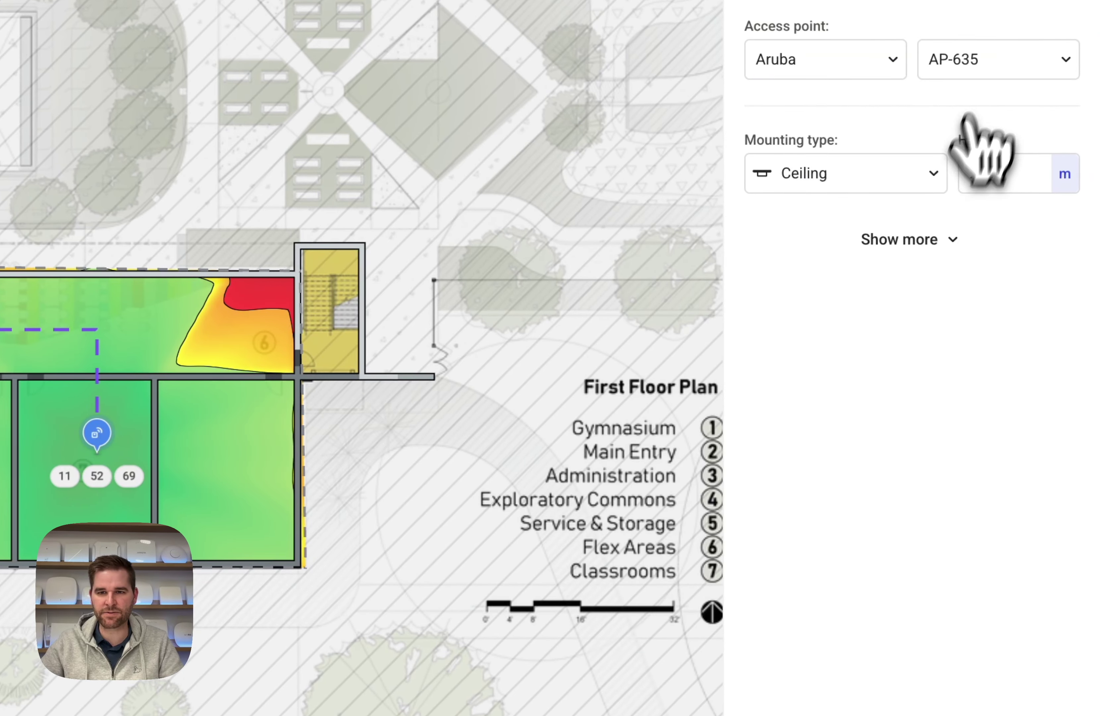
click(931, 242)
double_click(784, 470)
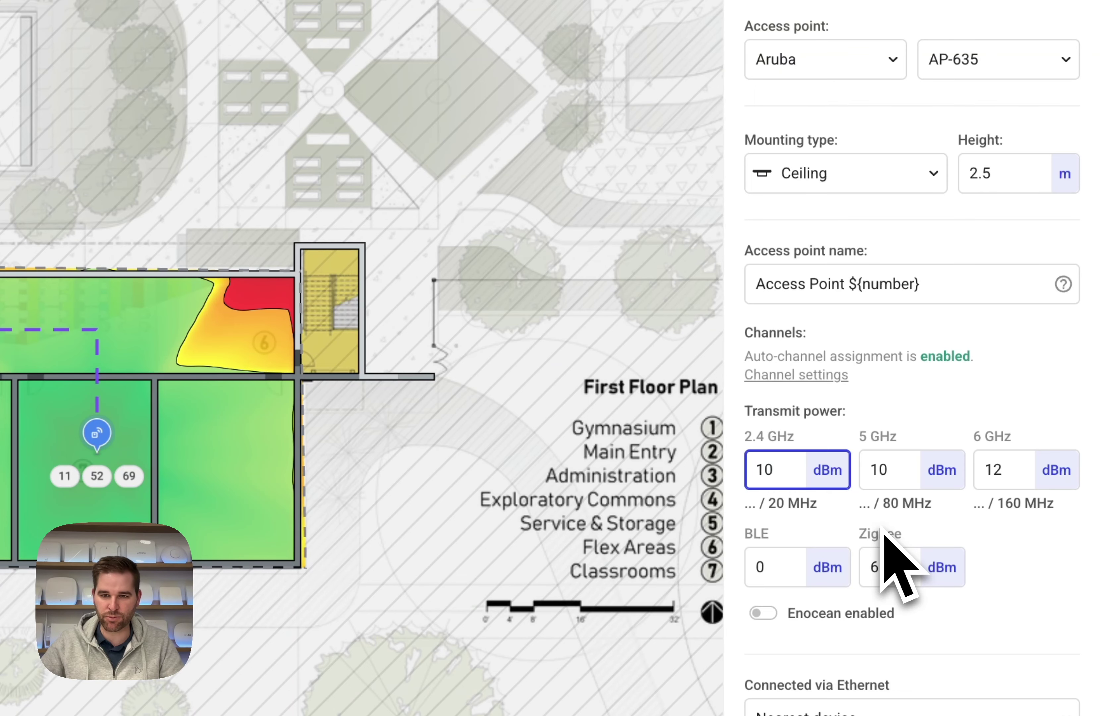
double_click(889, 463)
text(1)
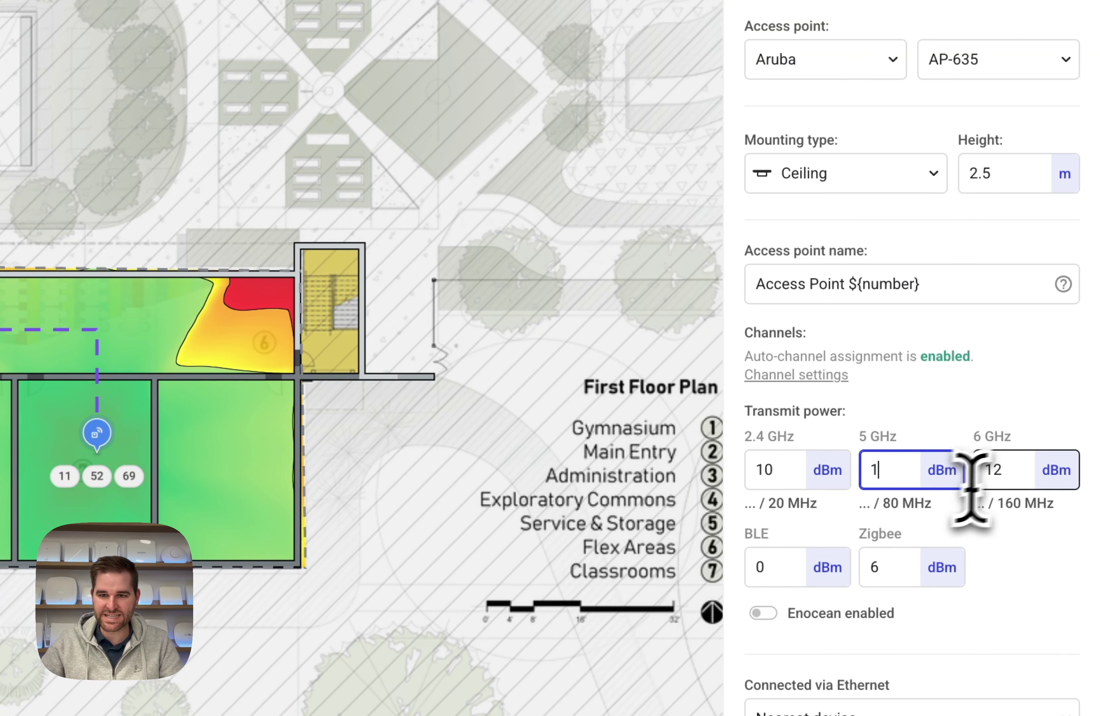
text(4)
double_click(1017, 467)
text(16)
click(1017, 599)
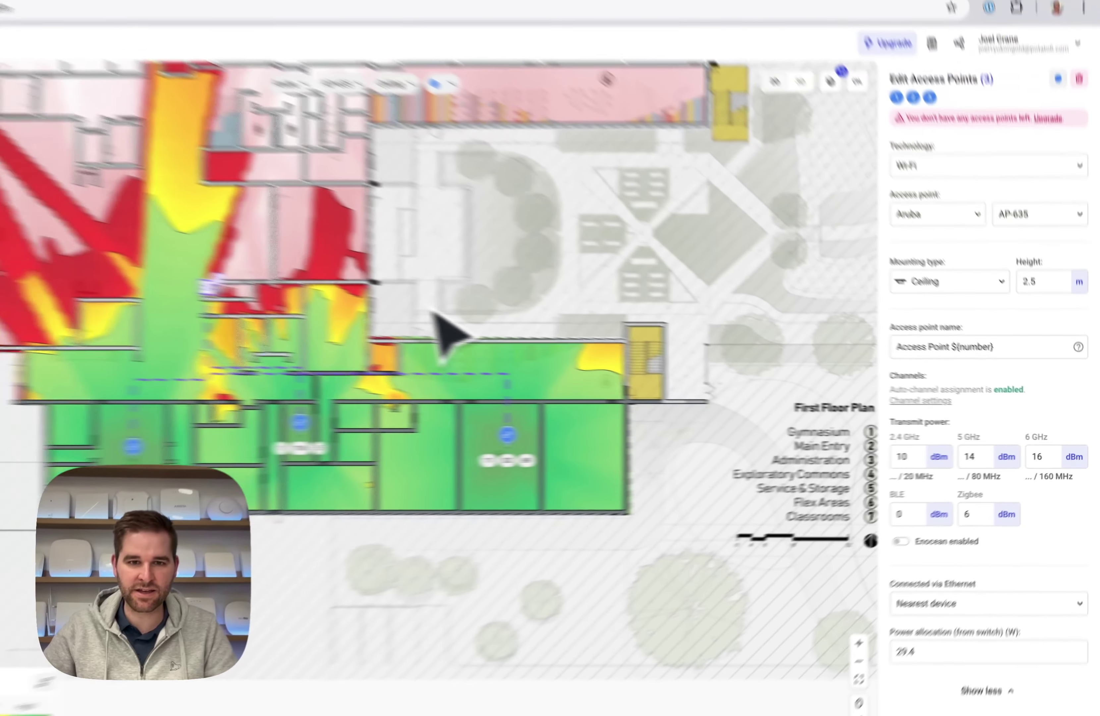
click(449, 393)
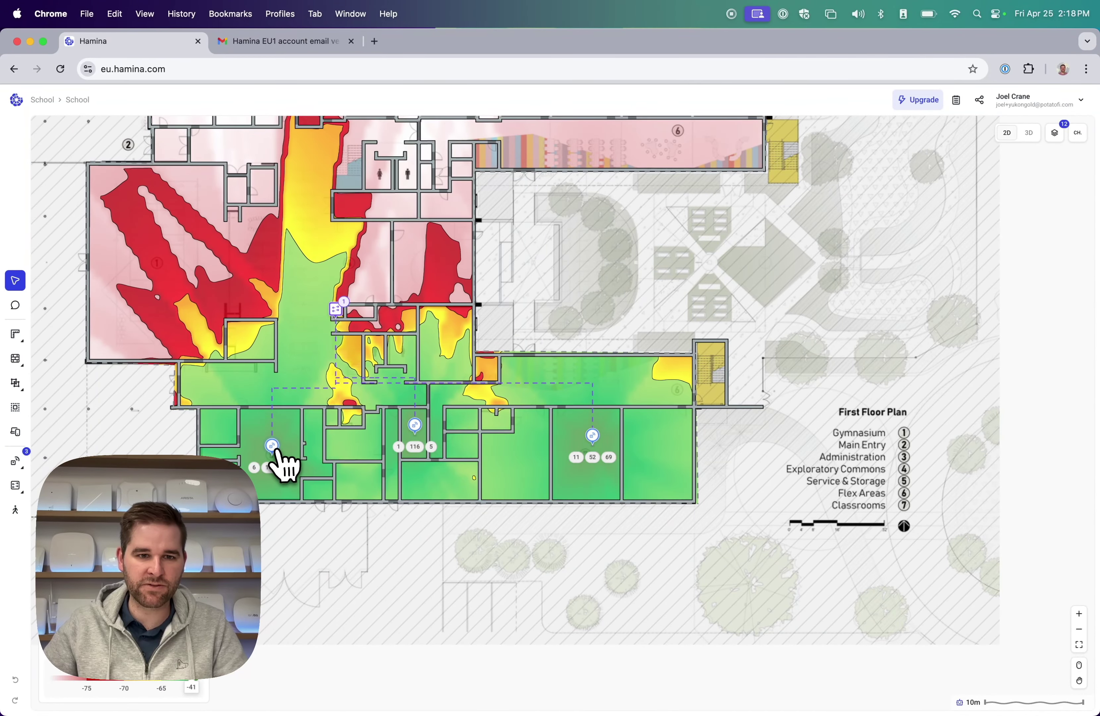
Preview individual access points' coverage, then deselect to restore the full heatmap.
click(277, 453)
click(417, 444)
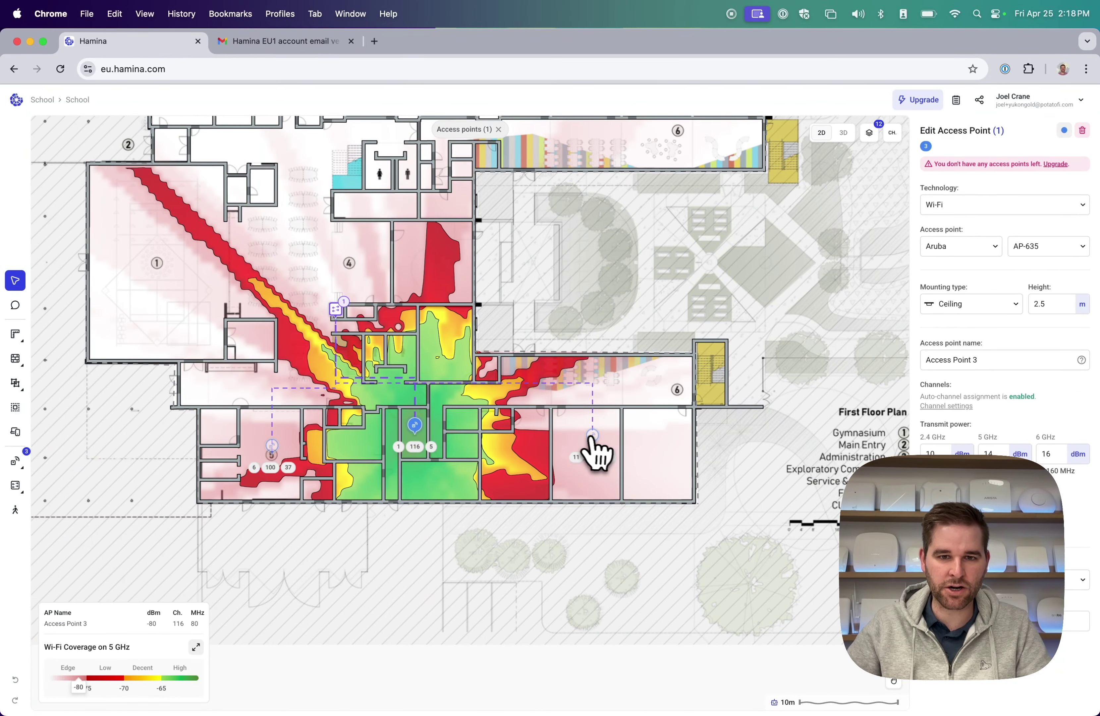
click(596, 454)
click(515, 393)
Walk the iPhone client to beside the channel 52 access point, then exit client view.
mouse_move(15, 510)
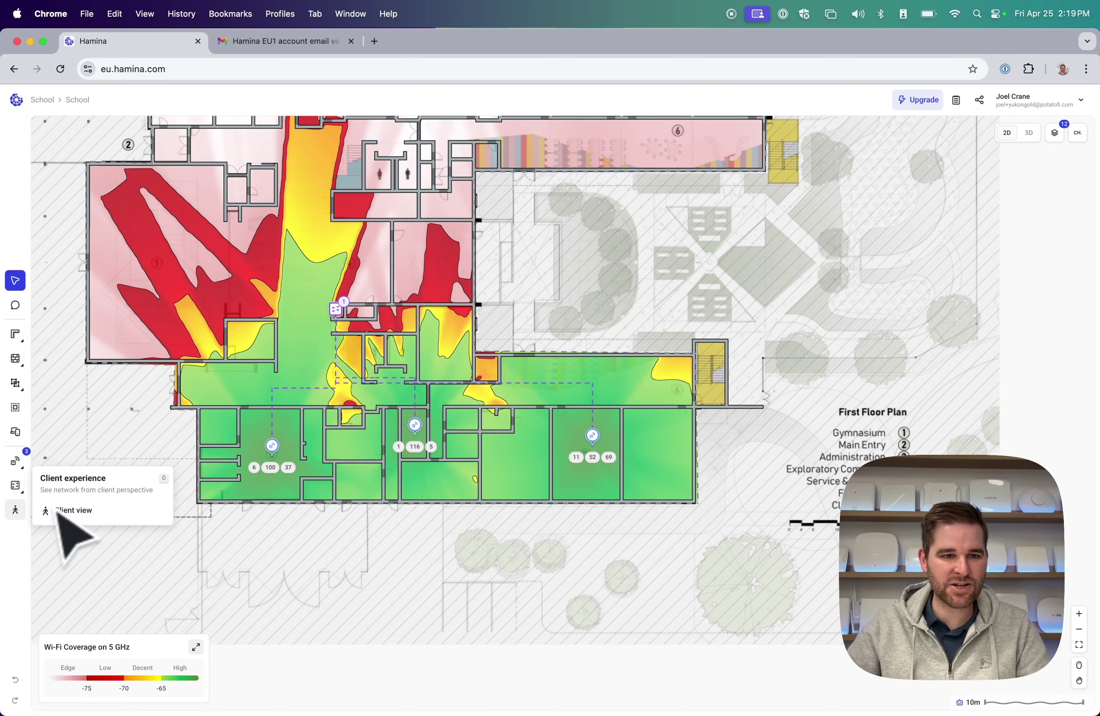
click(59, 512)
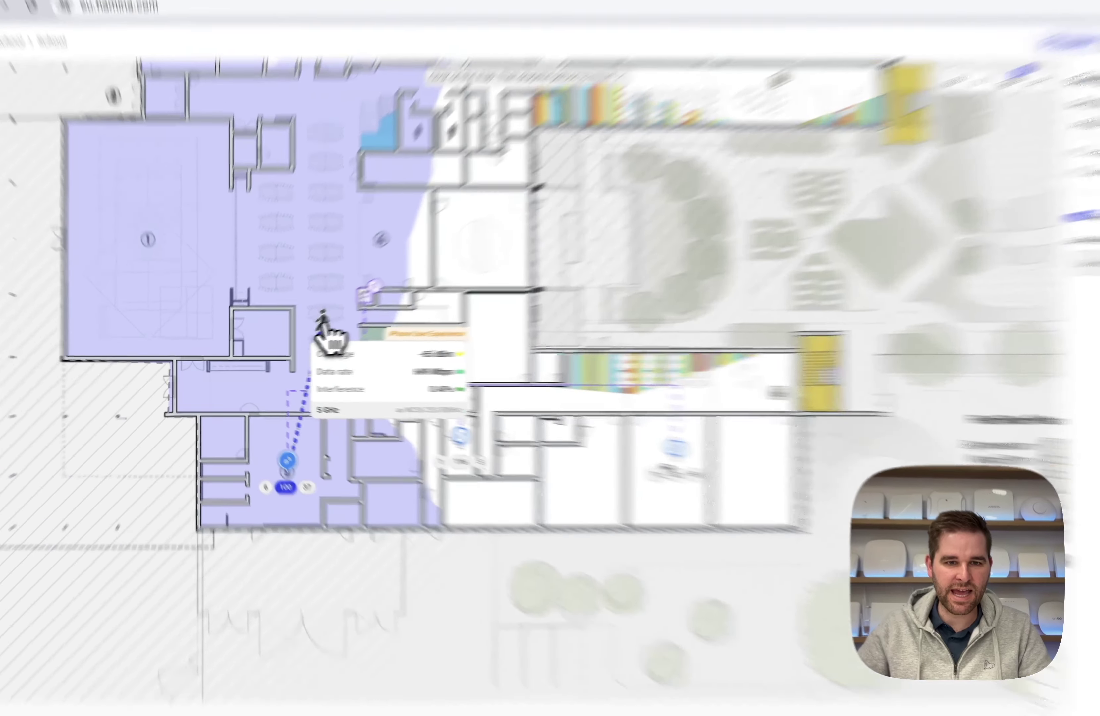
mouse_move(322, 340)
mouse_down()
mouse_move(277, 391)
mouse_move(245, 396)
mouse_move(506, 410)
mouse_move(794, 405)
mouse_move(849, 610)
mouse_move(853, 685)
mouse_move(838, 592)
mouse_up()
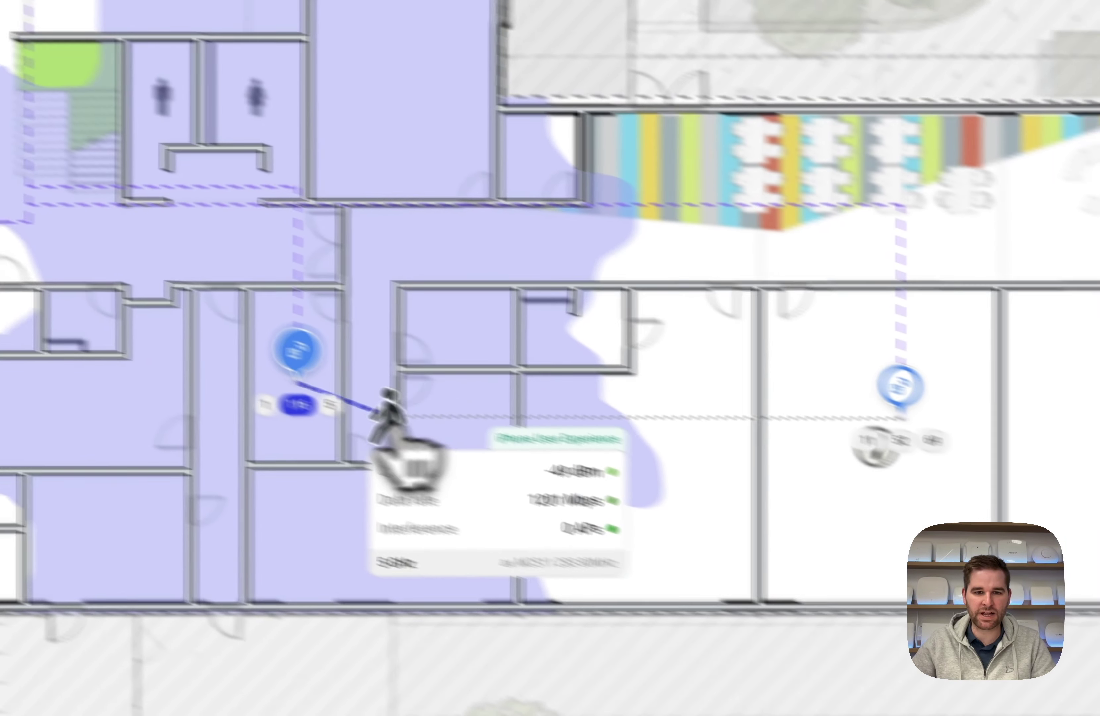
mouse_move(308, 408)
mouse_down()
mouse_move(320, 240)
mouse_move(645, 237)
mouse_move(799, 222)
mouse_move(737, 227)
mouse_move(724, 394)
mouse_move(712, 246)
mouse_move(506, 223)
mouse_move(285, 218)
mouse_move(342, 229)
mouse_move(181, 250)
mouse_move(28, 241)
mouse_move(0, 223)
mouse_move(317, 399)
mouse_move(238, 453)
mouse_move(251, 493)
mouse_move(246, 372)
mouse_move(437, 384)
mouse_up()
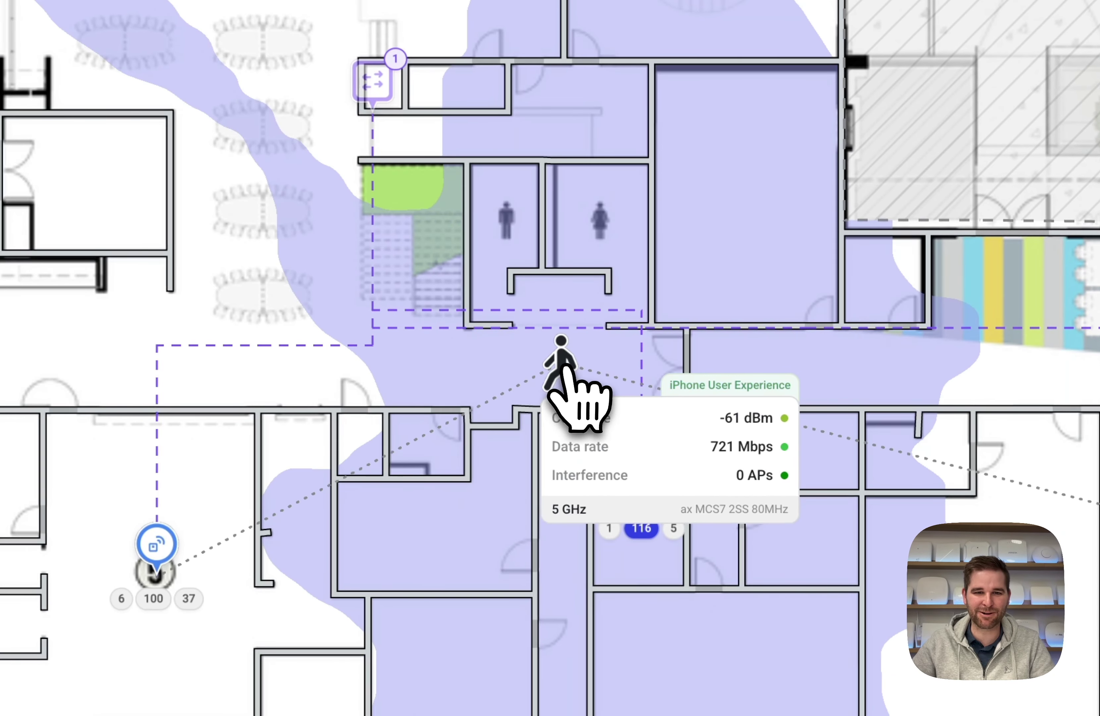
mouse_move(564, 367)
mouse_down()
mouse_move(771, 377)
mouse_move(602, 369)
mouse_move(629, 351)
mouse_move(664, 349)
mouse_move(591, 348)
mouse_move(622, 350)
mouse_up()
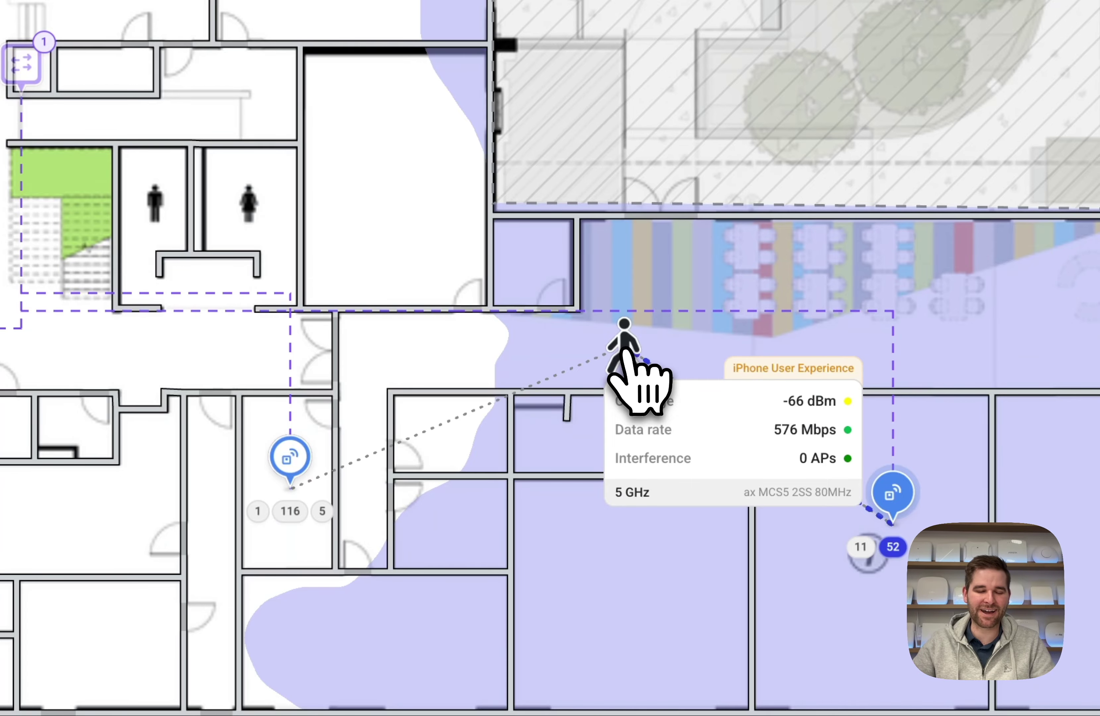
mouse_move(622, 352)
mouse_down()
mouse_move(591, 353)
mouse_move(631, 352)
mouse_up()
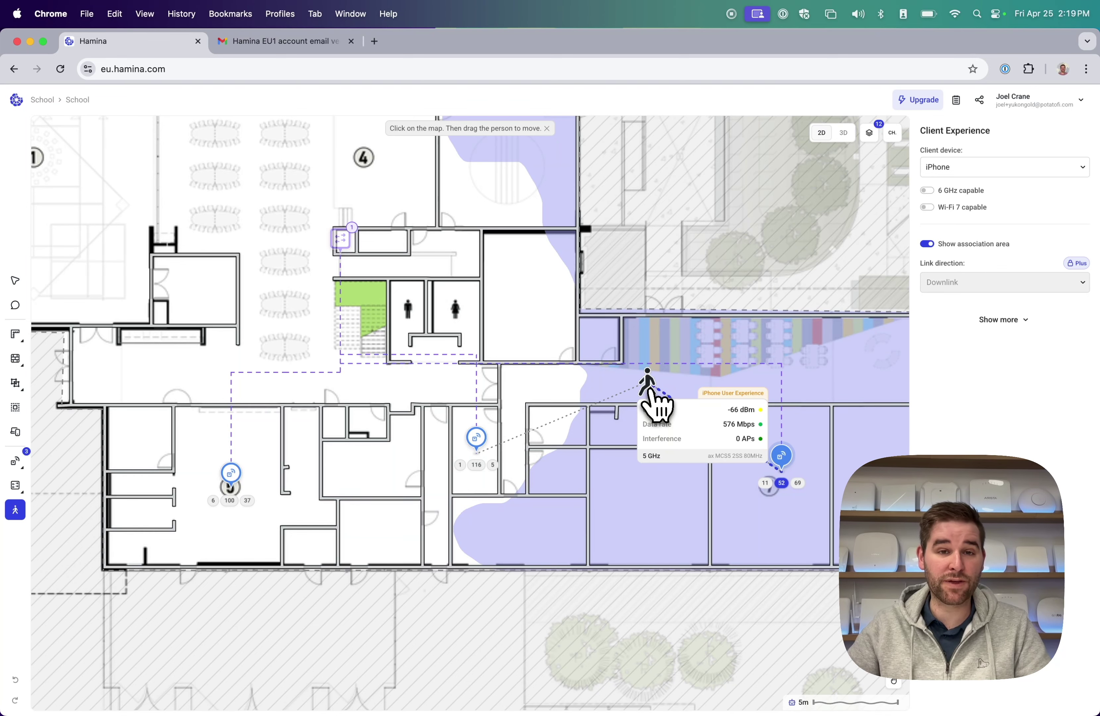
mouse_move(15, 510)
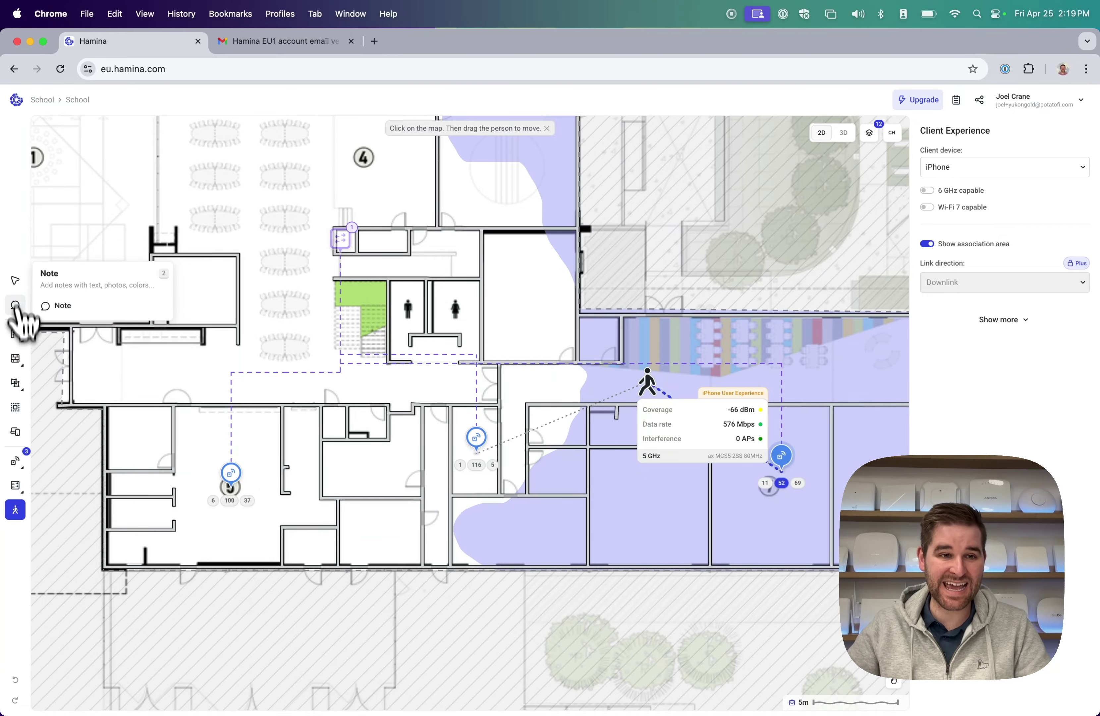
click(15, 281)
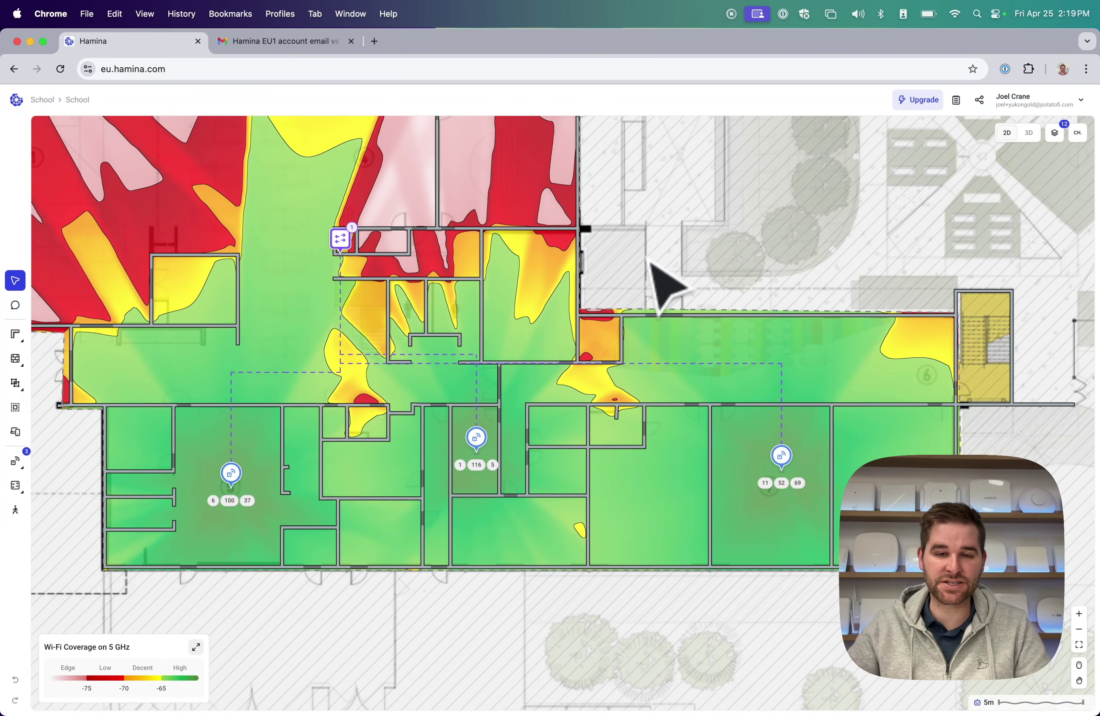
Open the My cart upgrade page with plan prices, then a blank new browser tab.
scroll(599, 311, down, 5)
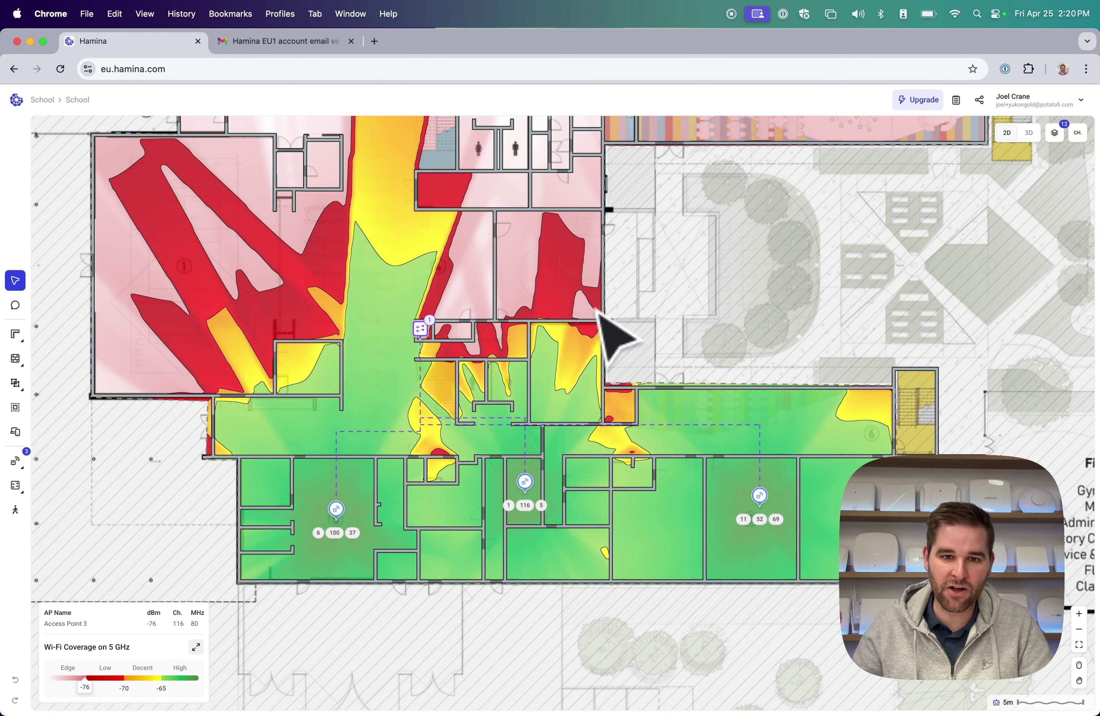
scroll(511, 344, up, 3)
scroll(511, 344, left, 3)
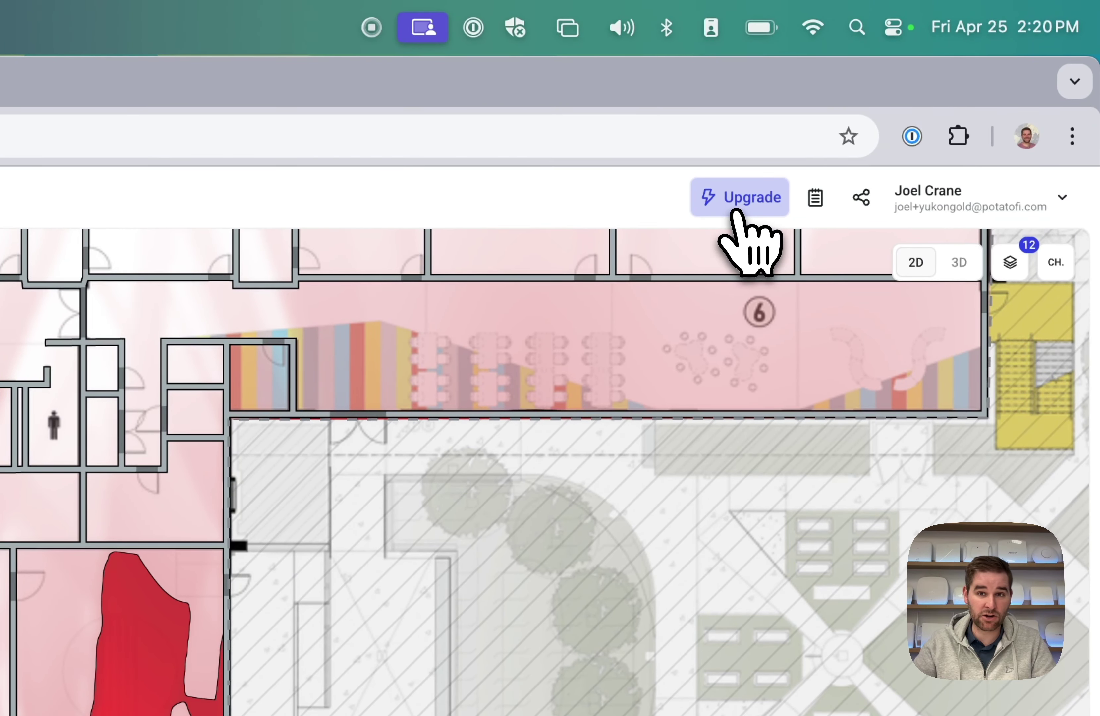
click(736, 204)
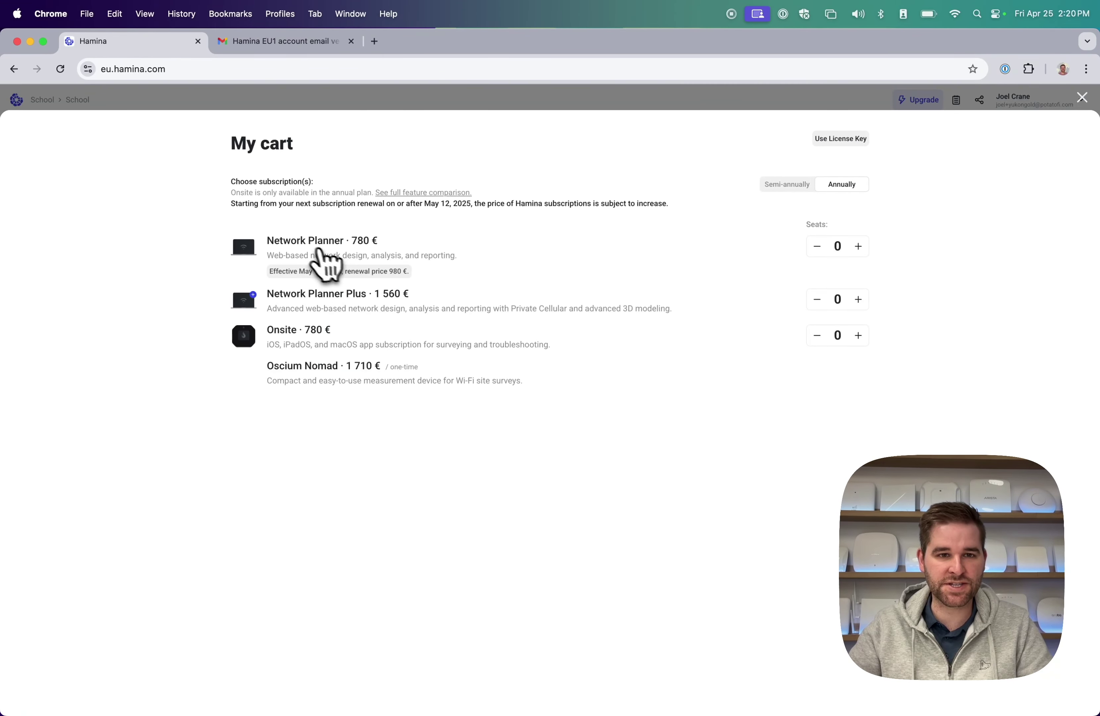
click(375, 42)
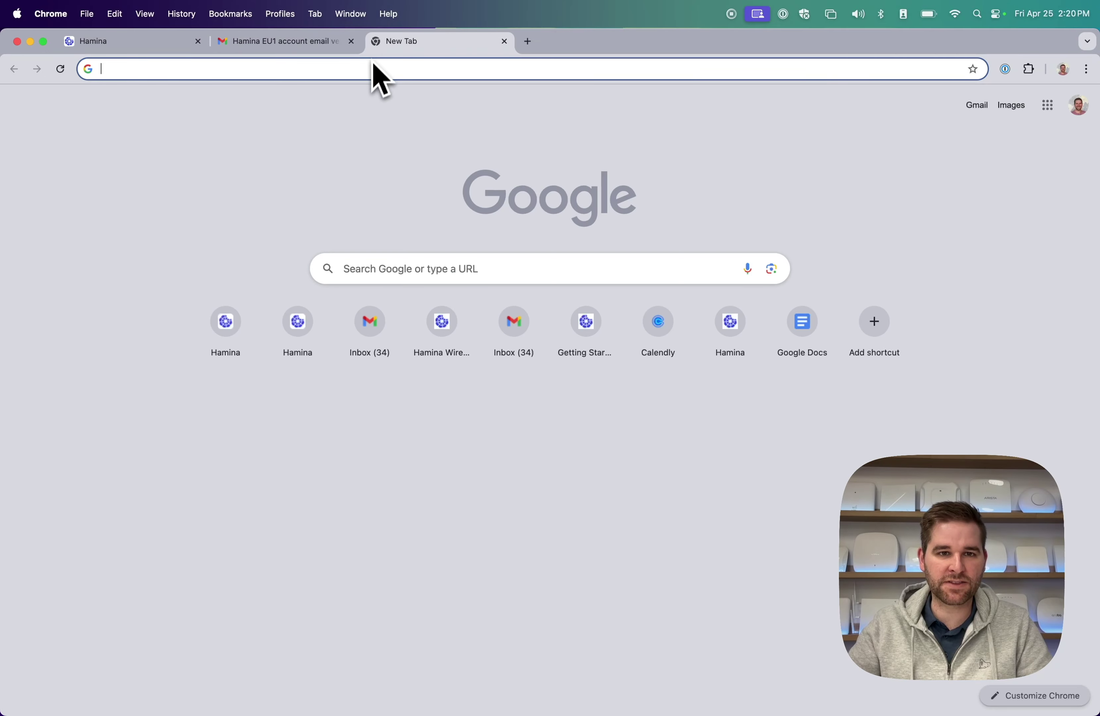
Enter hamina.com/pric in the address bar, then follow Pricing from the resulting 404 page.
click(369, 69)
text(hamina.com/)
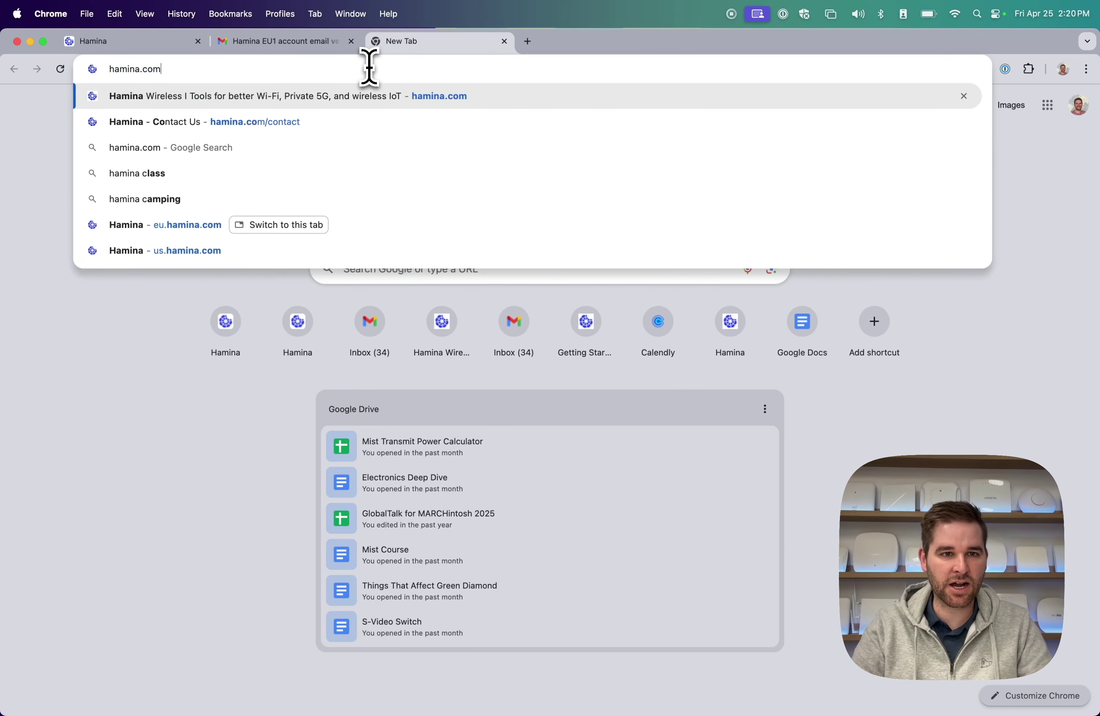
text(pric)
key(Return)
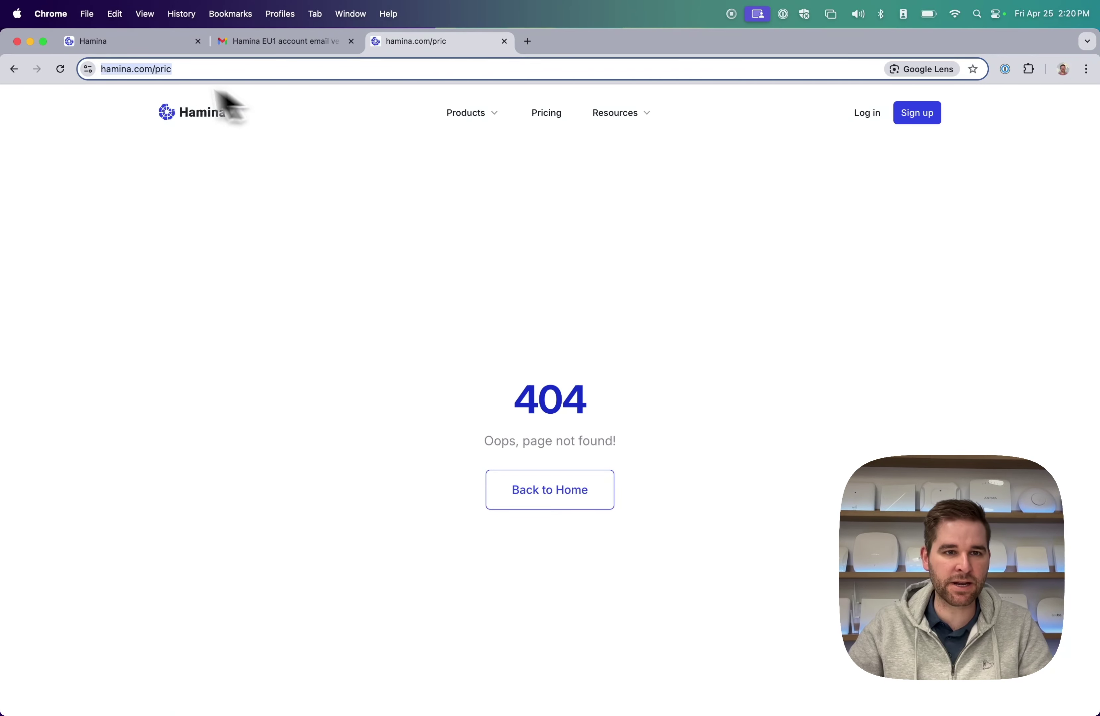
click(549, 116)
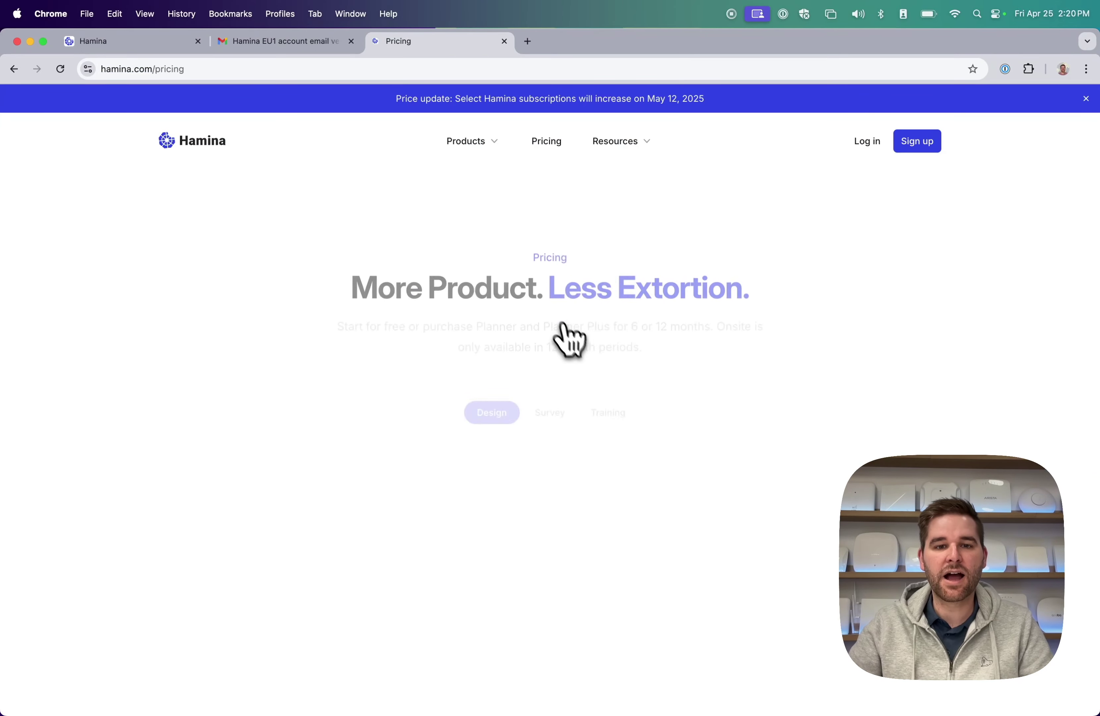
Scroll the pricing page and expand the Compare all features table.
scroll(614, 460, down, 3)
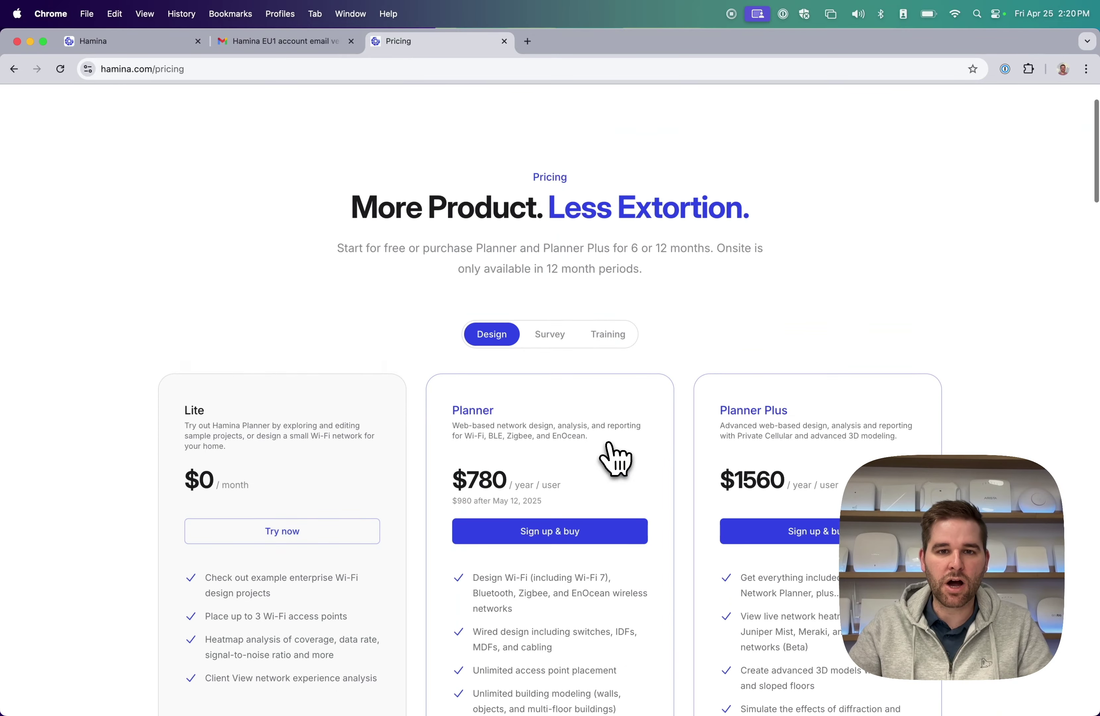
scroll(604, 446, up, 1)
scroll(576, 418, down, 15)
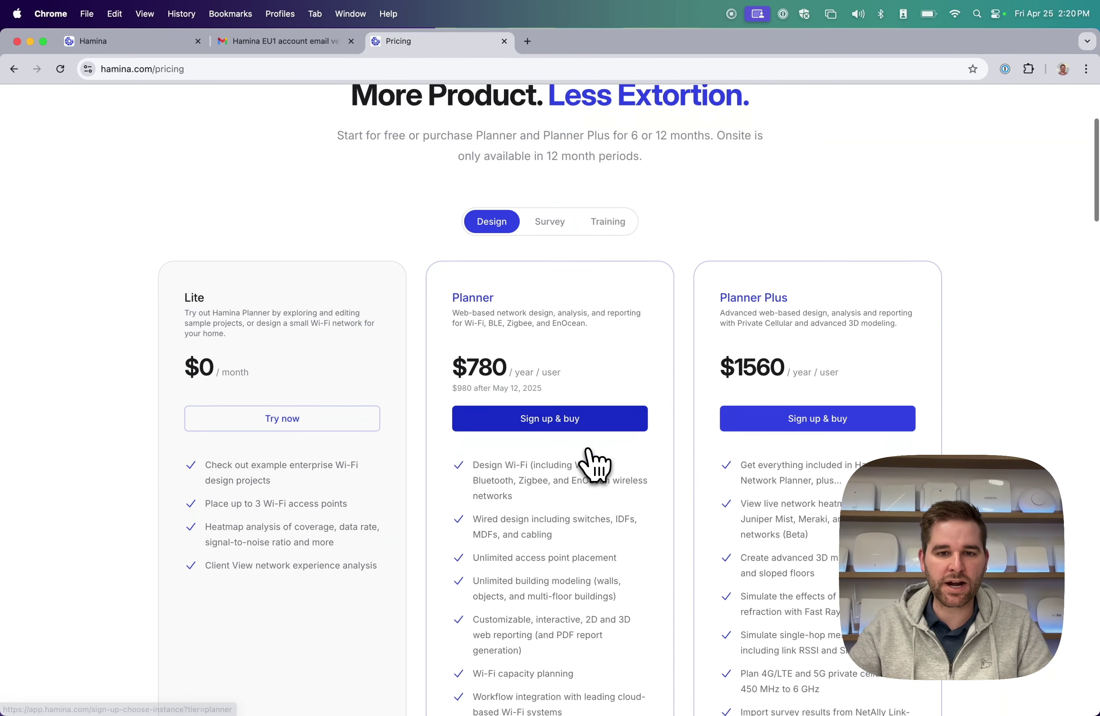
scroll(595, 470, down, 3)
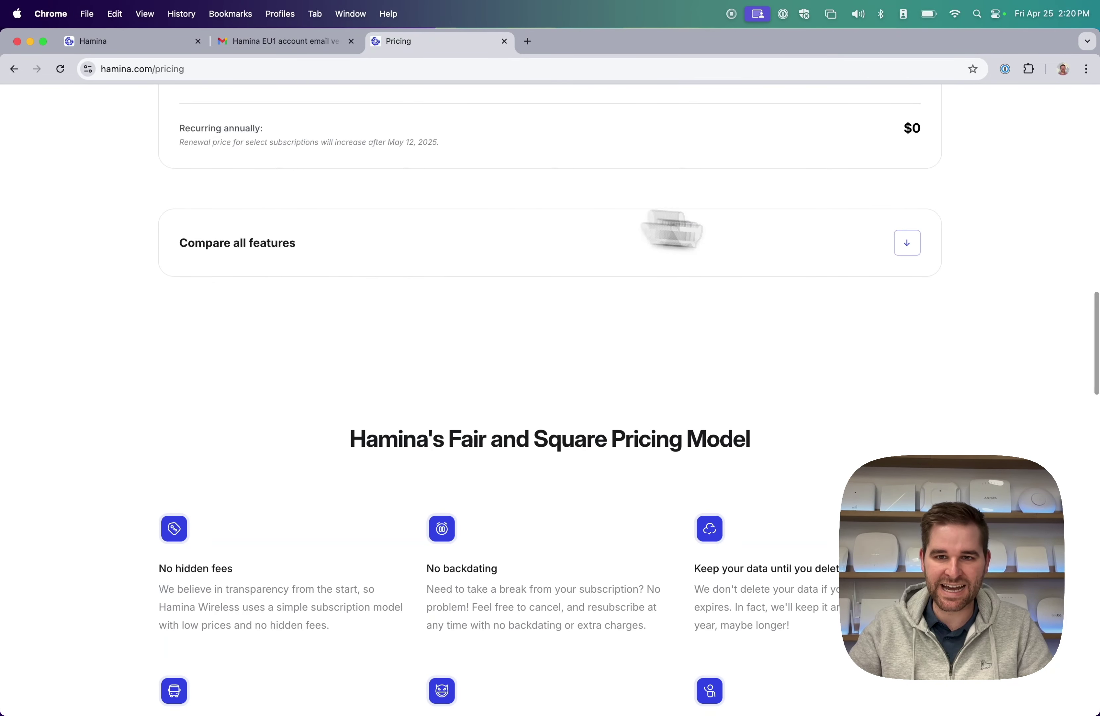
click(907, 242)
scroll(476, 423, down, 4)
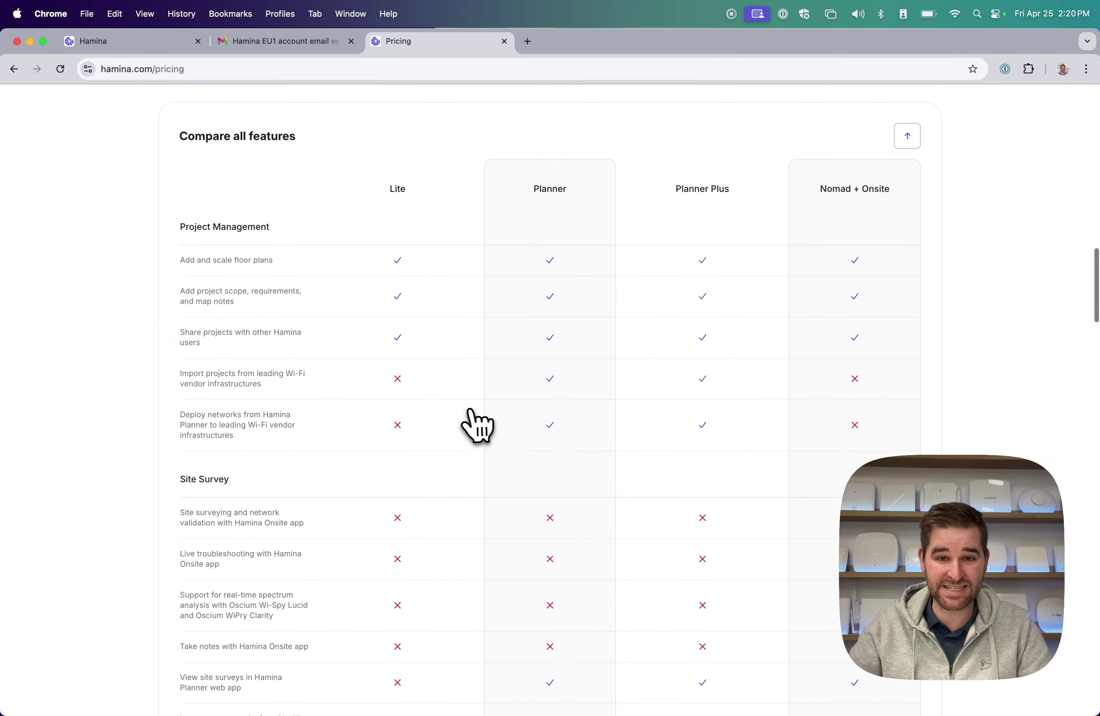
scroll(474, 424, up, 4)
scroll(476, 425, up, 15)
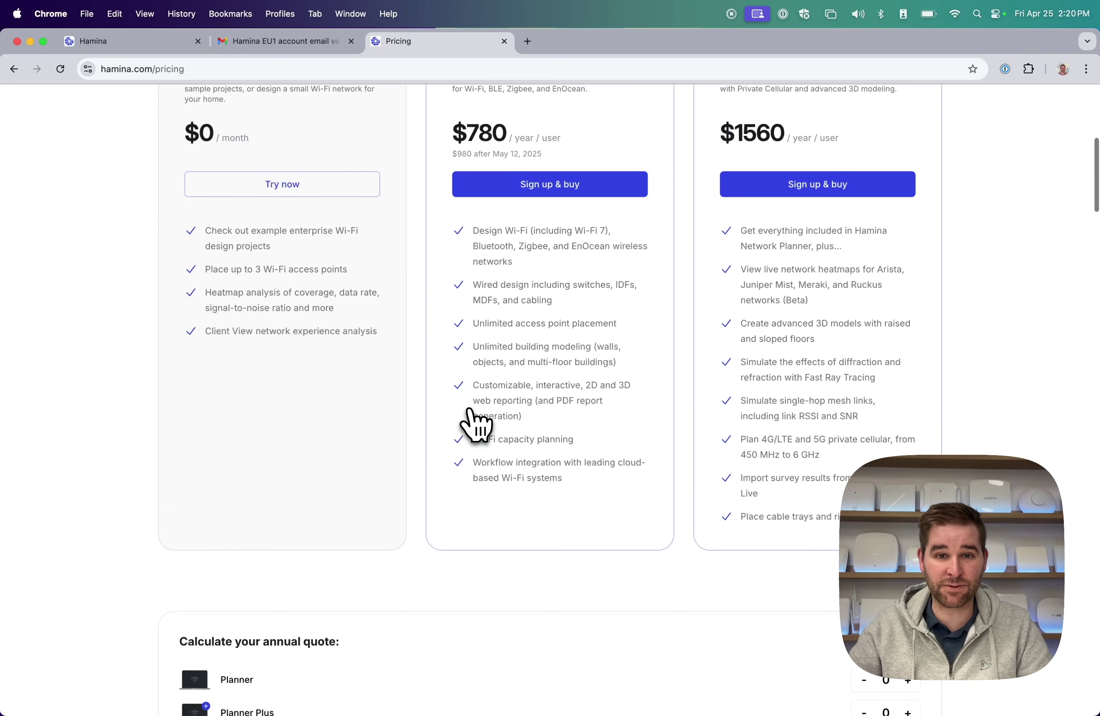
scroll(474, 424, down, 1)
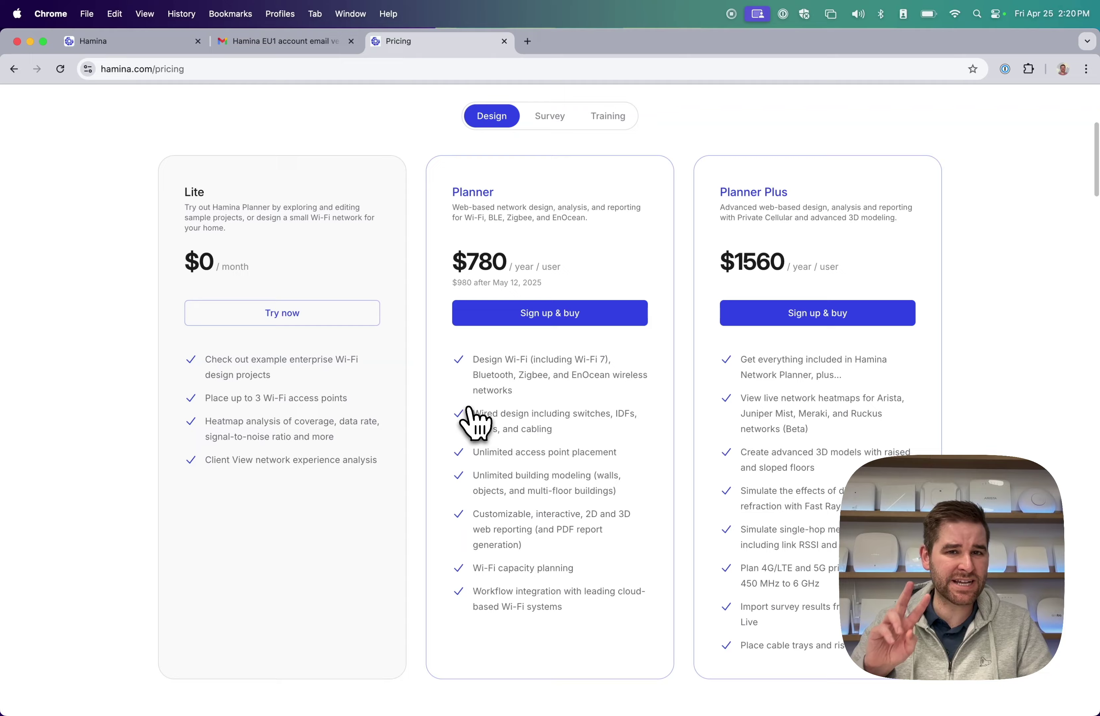
scroll(469, 408, up, 4)
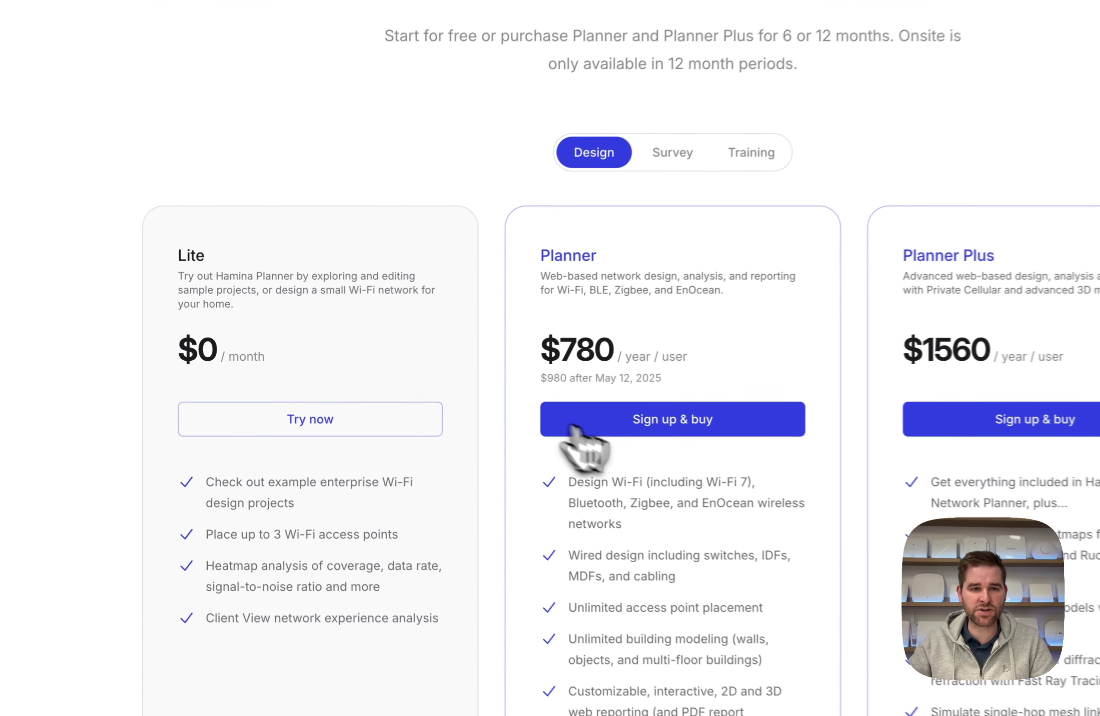
Highlight the Lite and Planner plan names and the Planner's $980 price.
drag(53, 161, 97, 165)
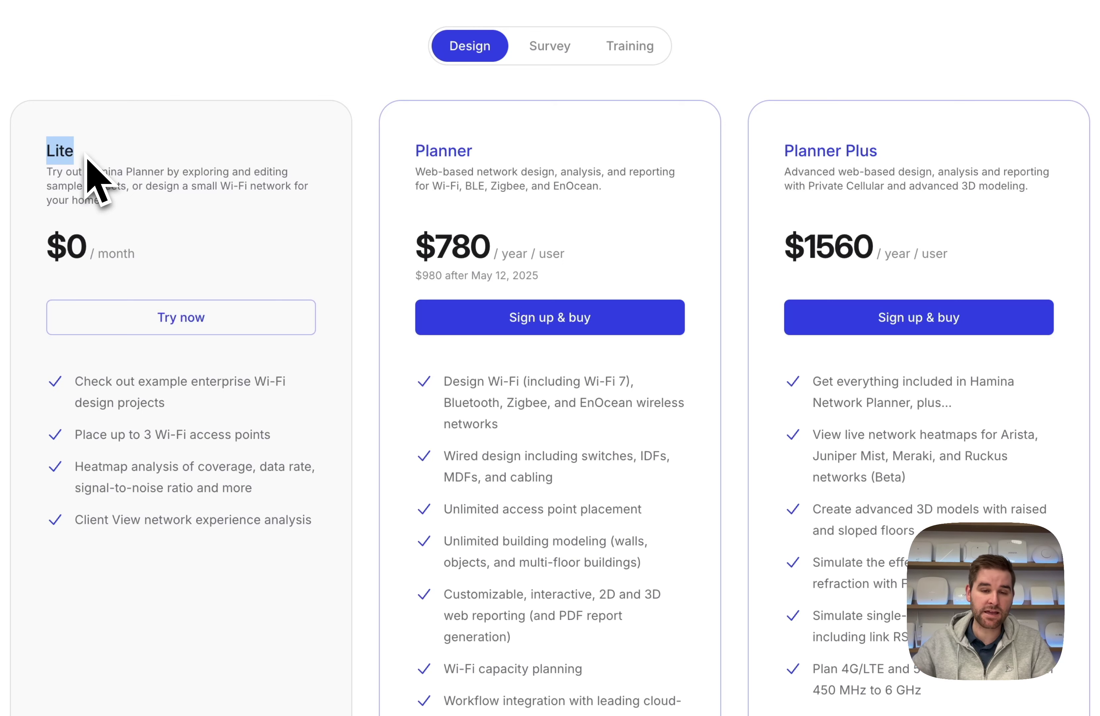
drag(474, 149, 405, 157)
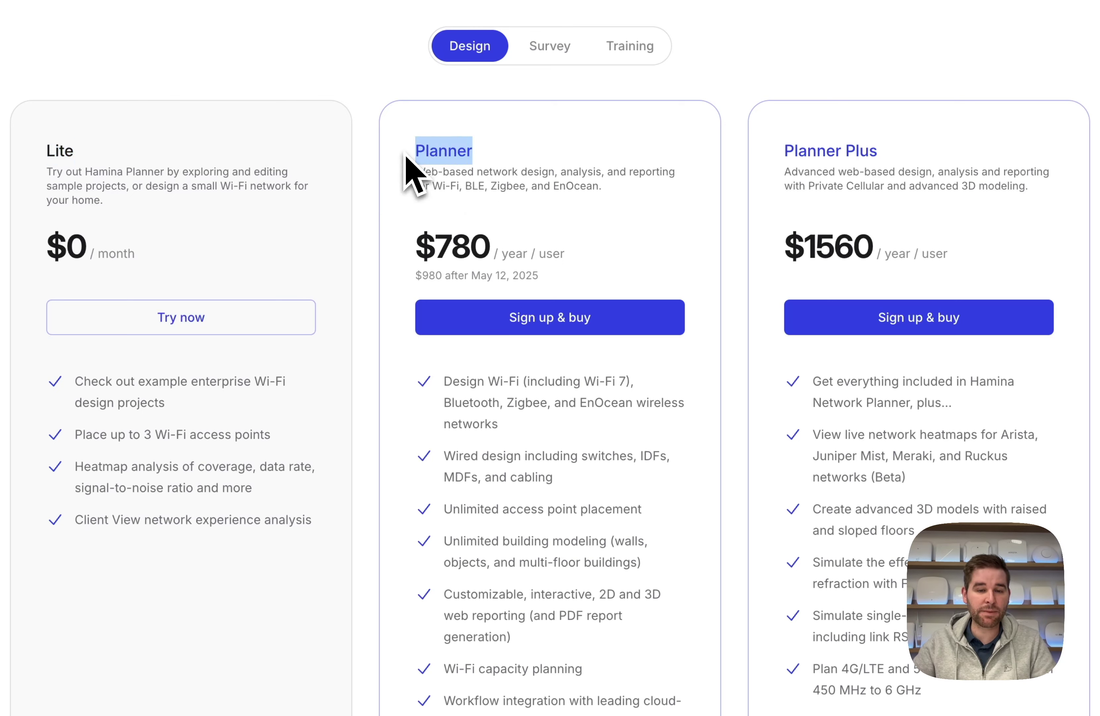
click(573, 223)
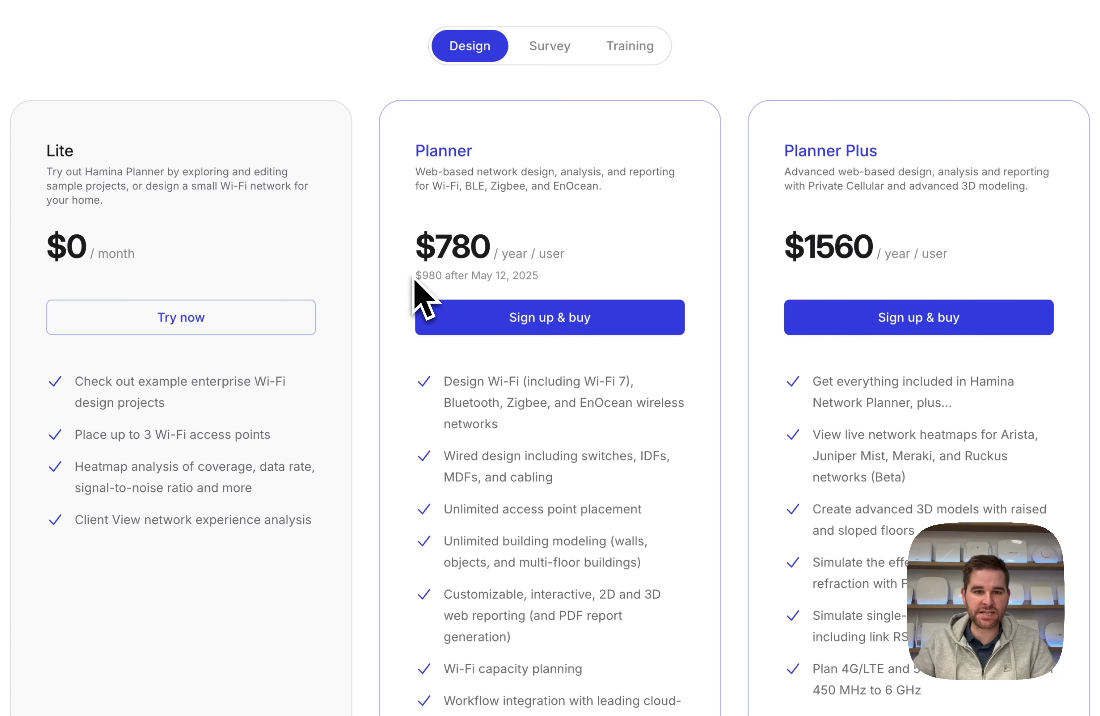
drag(443, 277, 446, 277)
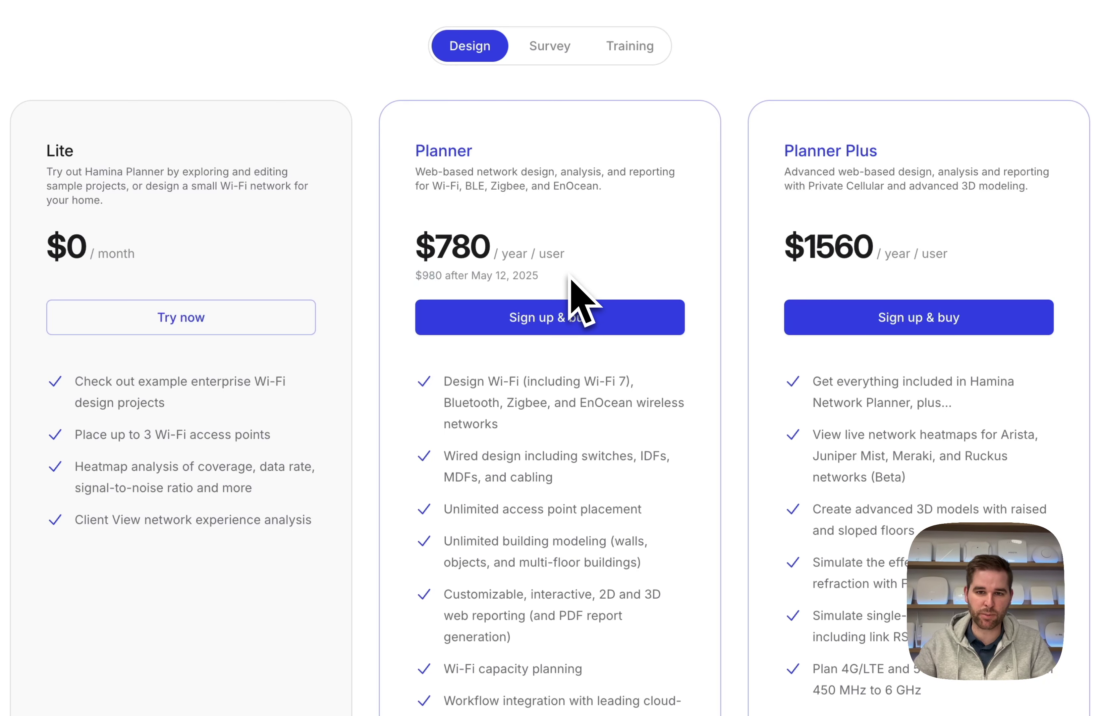
scroll(964, 260, down, 1)
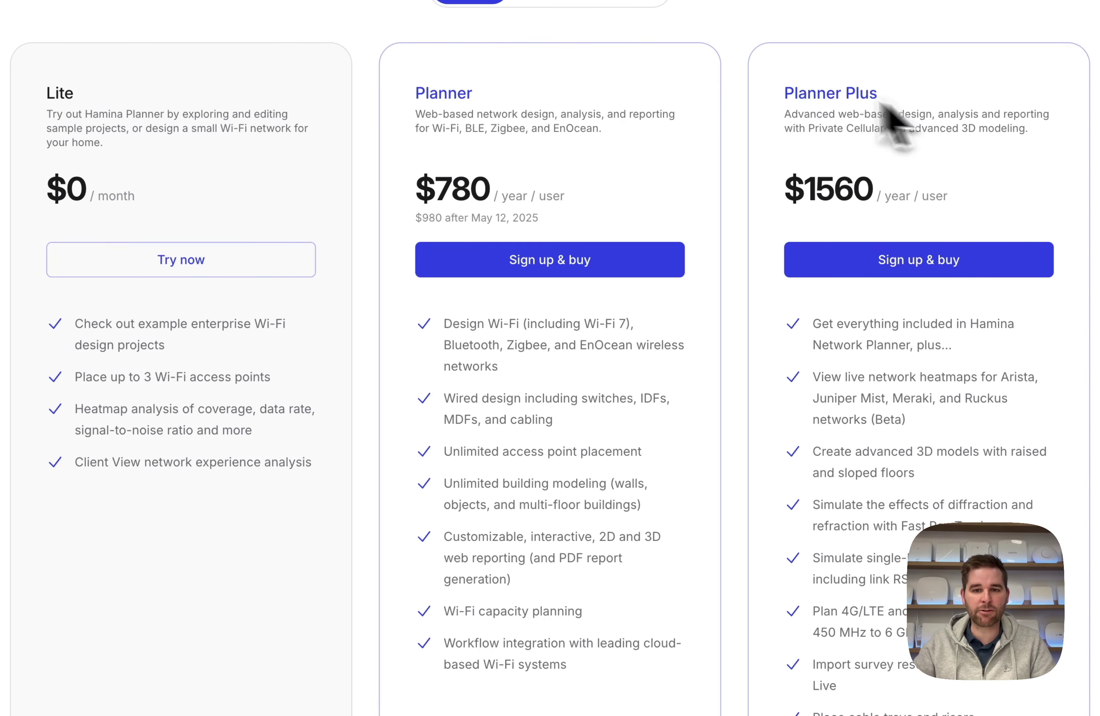